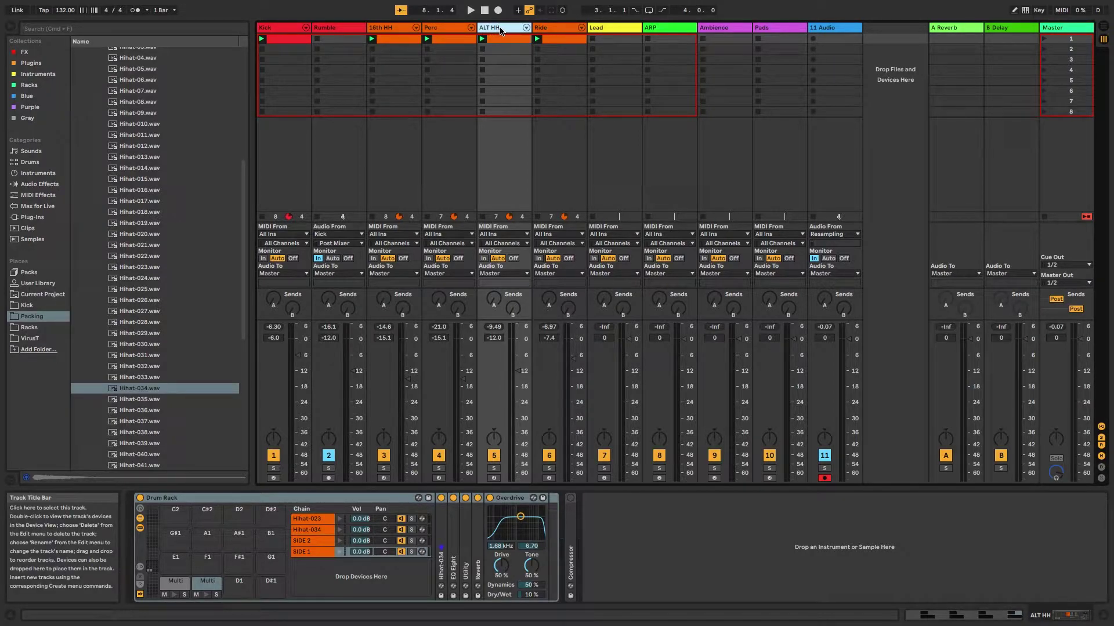
Start recording the resampled mix into the eighth clip slot of the 11 Audio track and display the clip's waveform
click(552, 31)
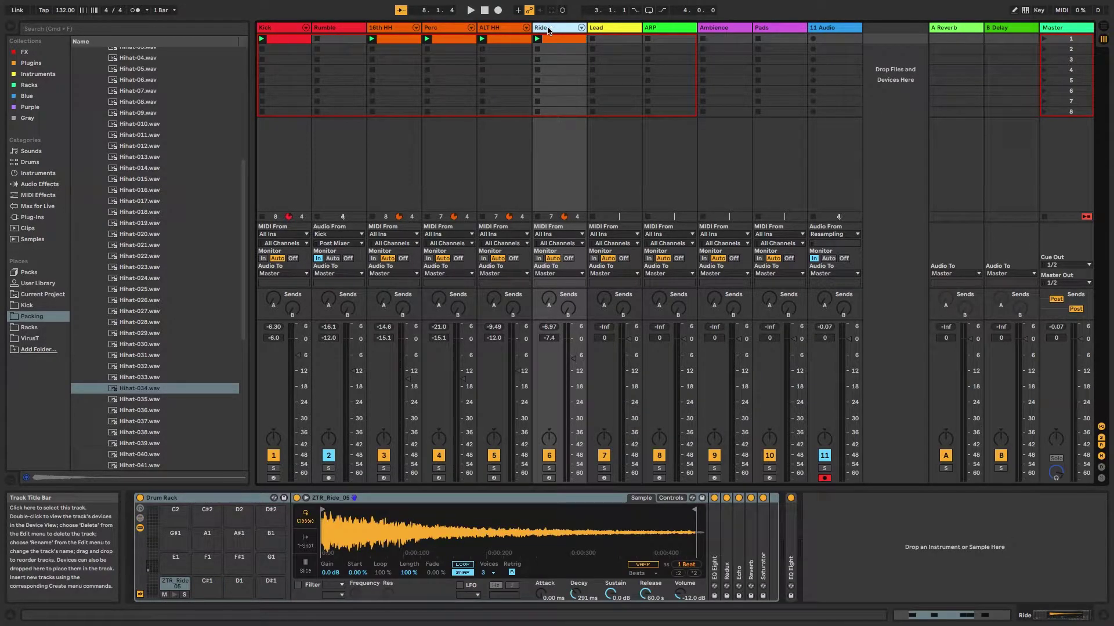
click(506, 30)
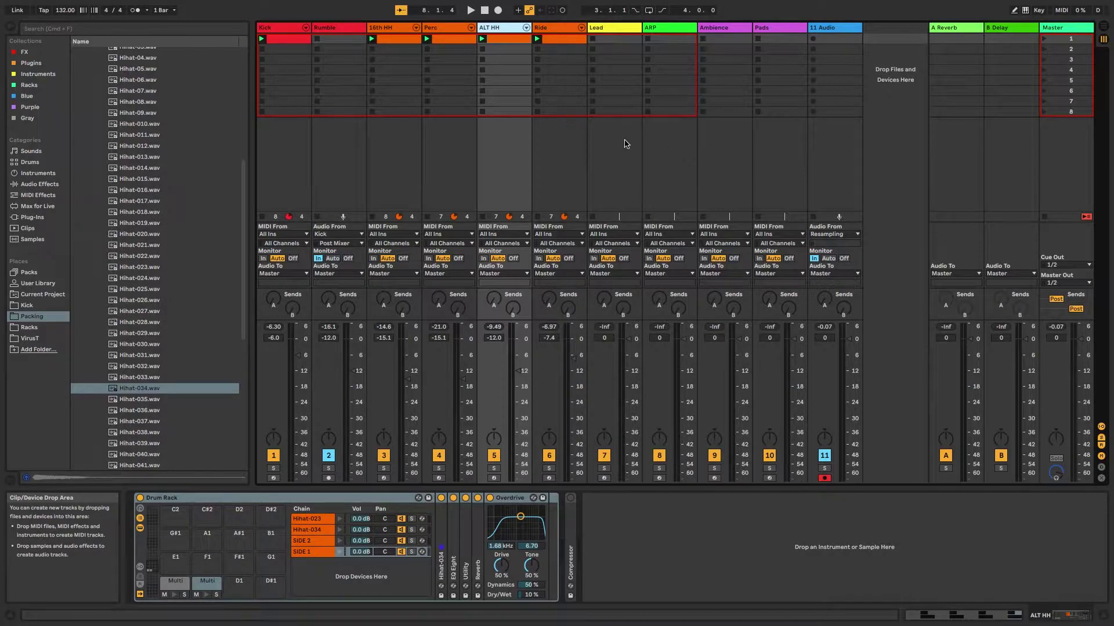
click(813, 112)
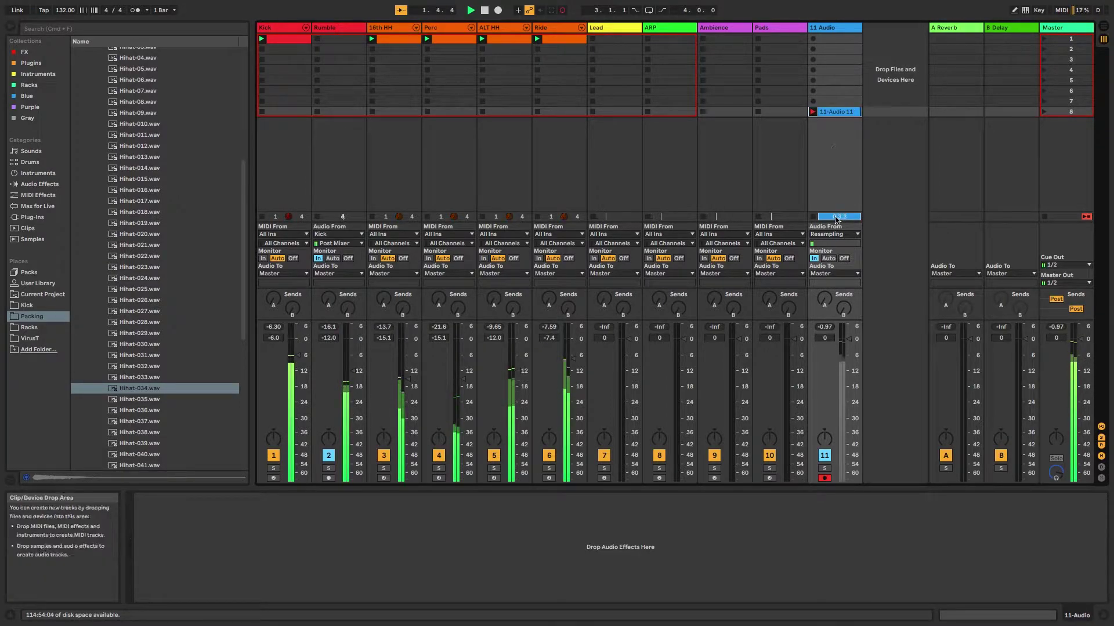
key(shift+Tab)
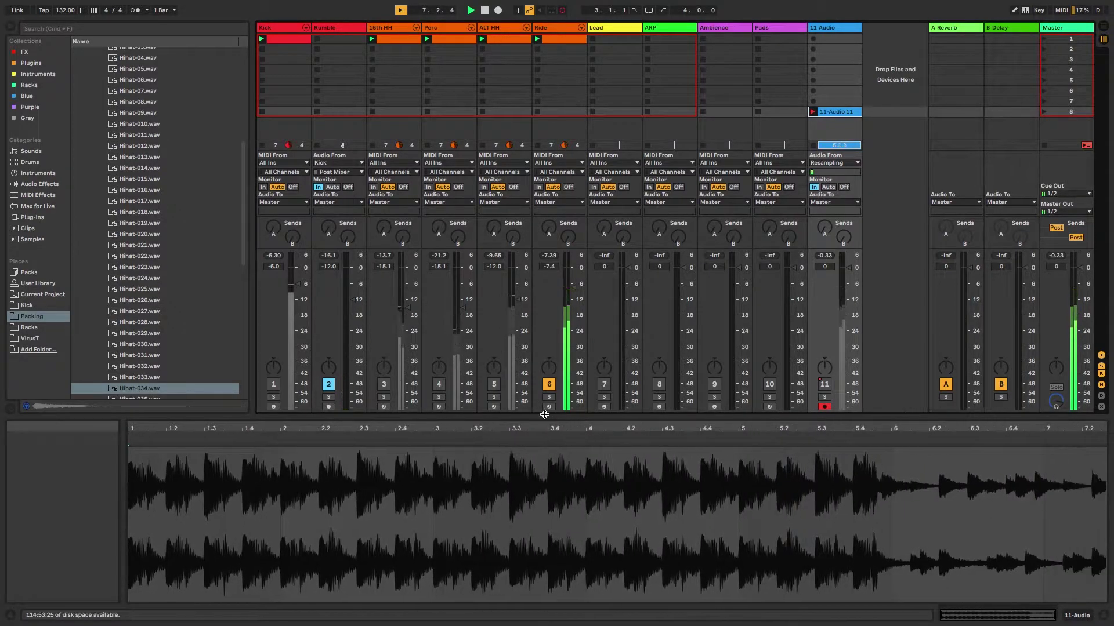
Deactivate the Ride track, map z to its track activator, and test the shared mute toggle
click(550, 385)
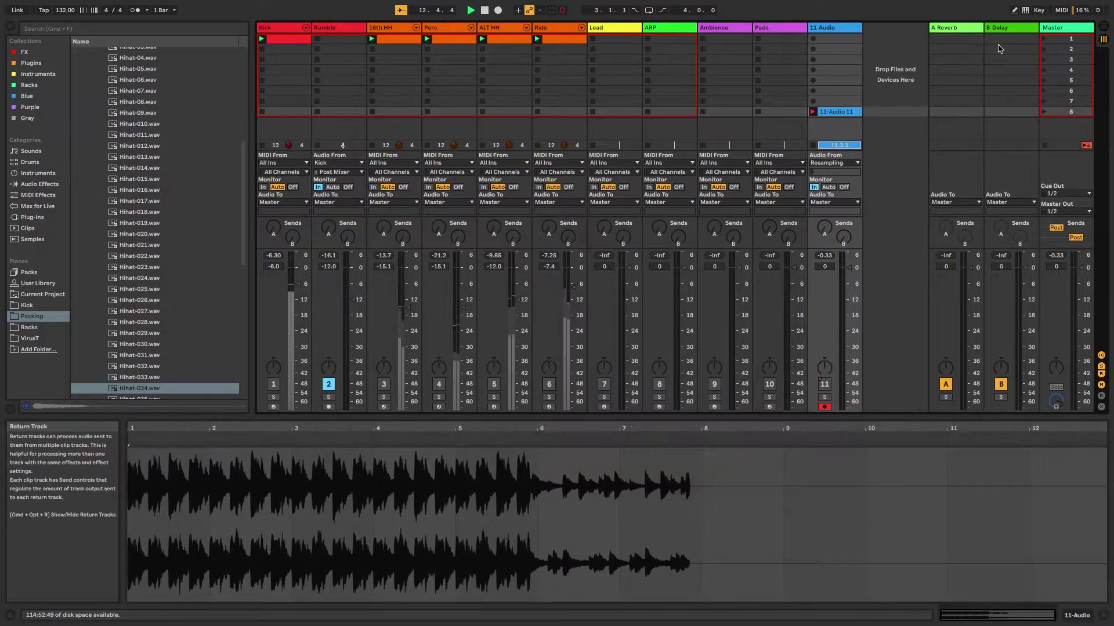
click(1038, 10)
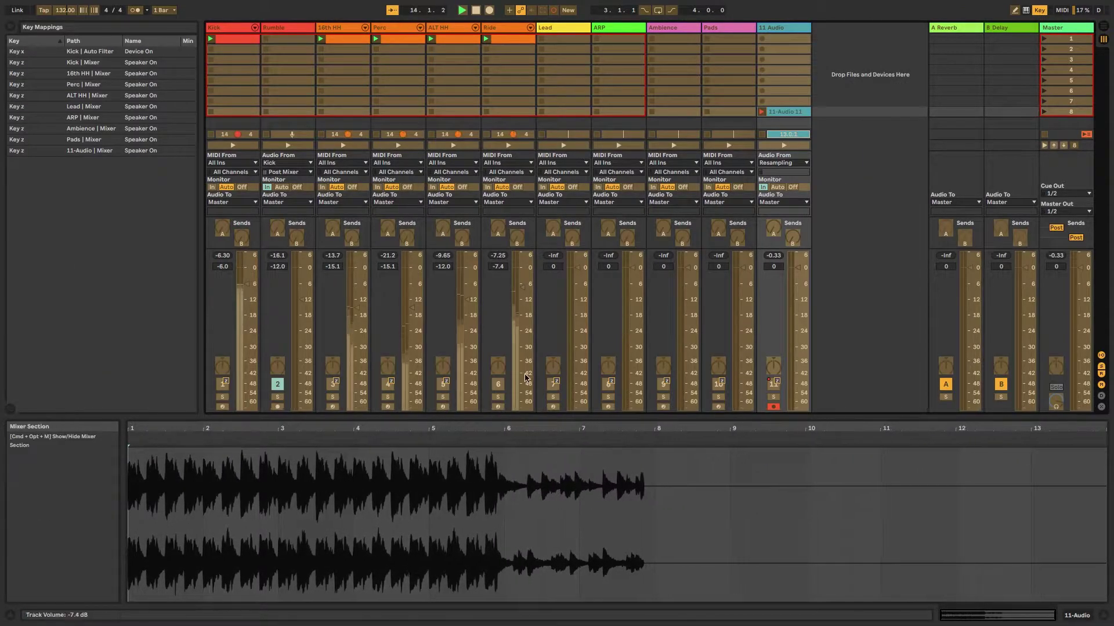
click(500, 384)
key(z)
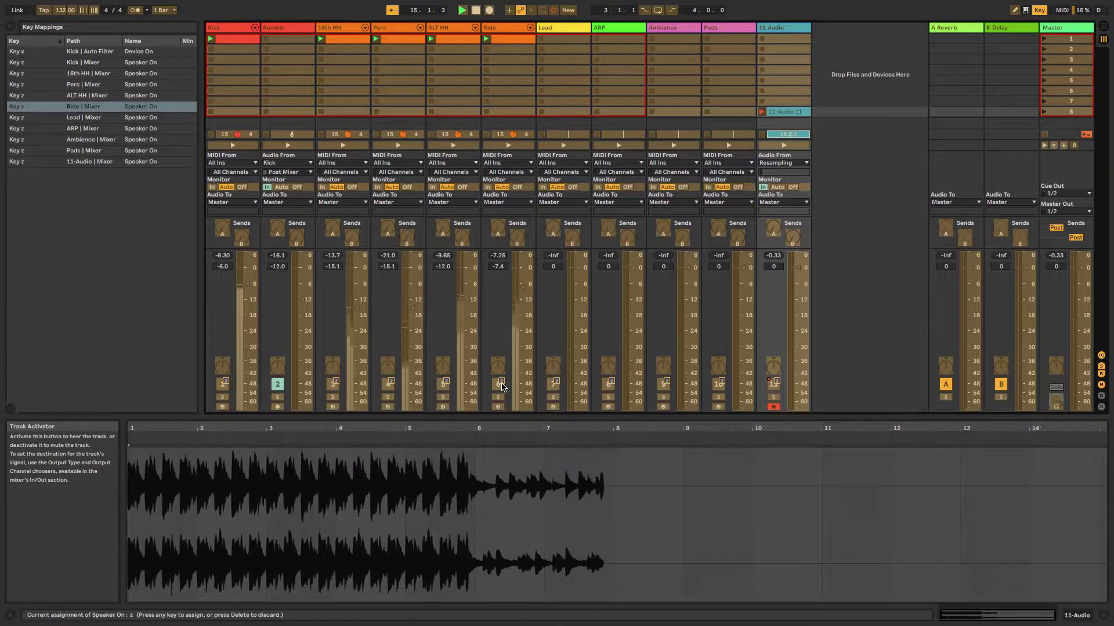
key(super+k)
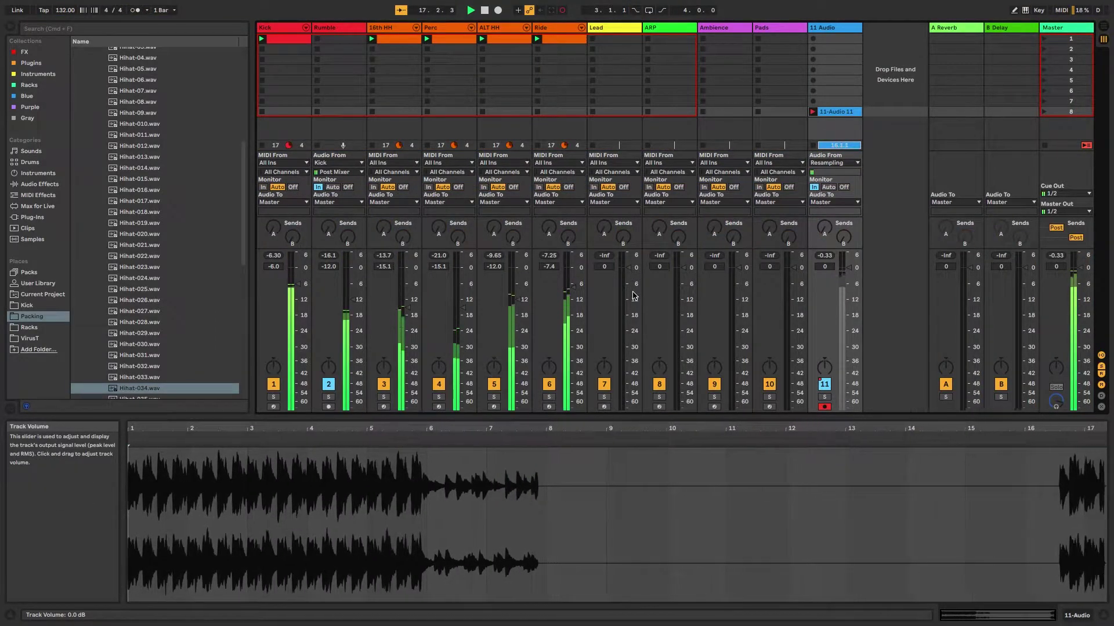
key(z)
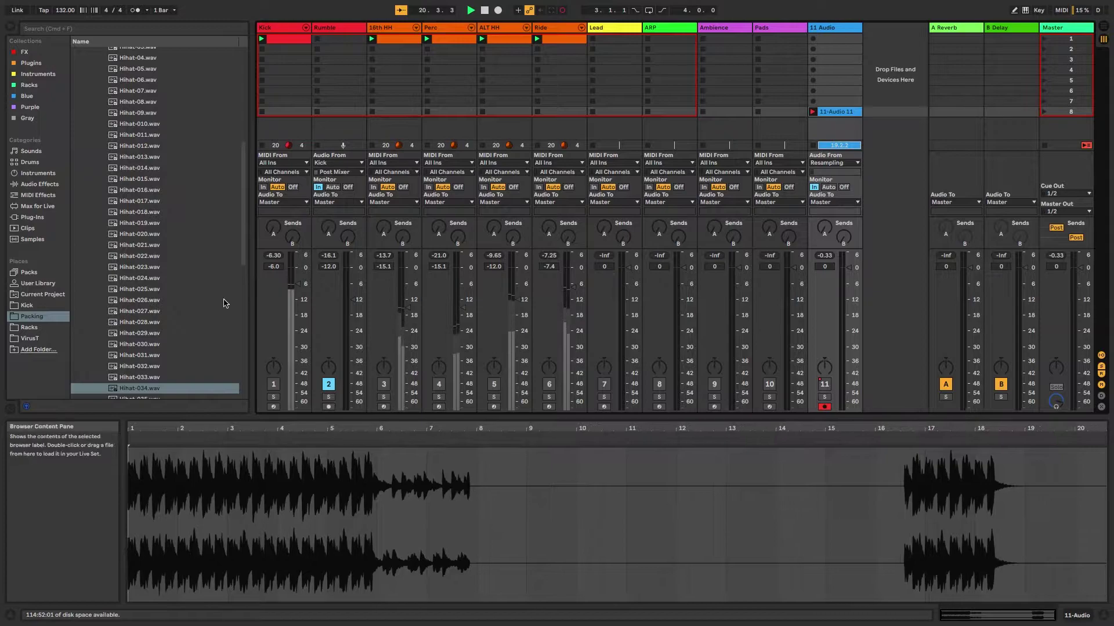
Examine the 16th HH track's Drum Rack samples Hihat-015, Hihat-026 and RKTD2_Hihat_94
click(292, 29)
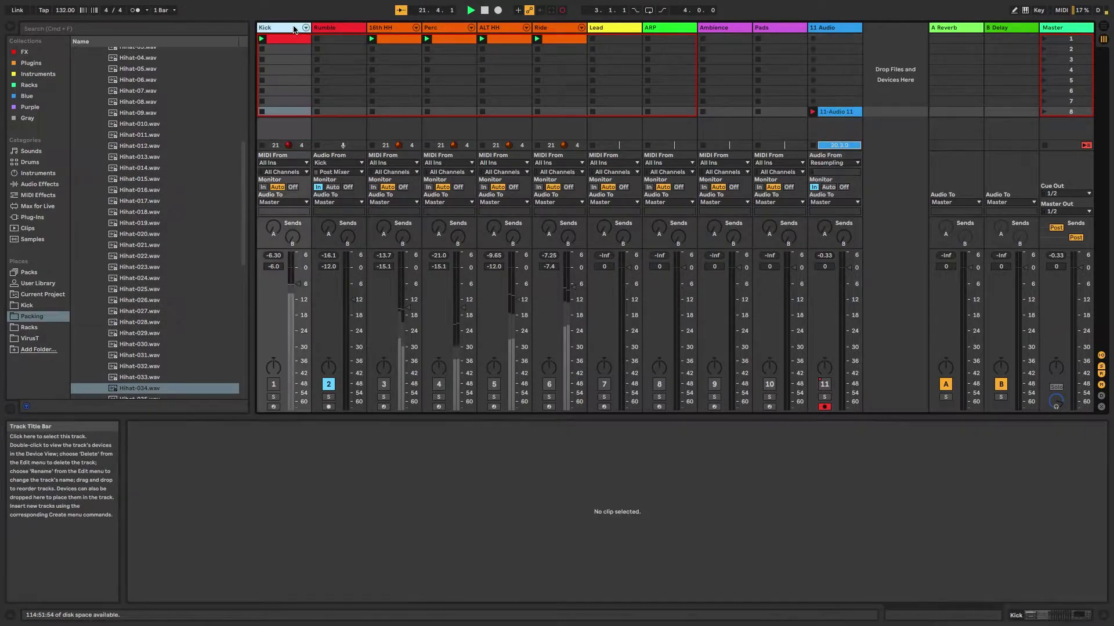
click(343, 29)
click(400, 29)
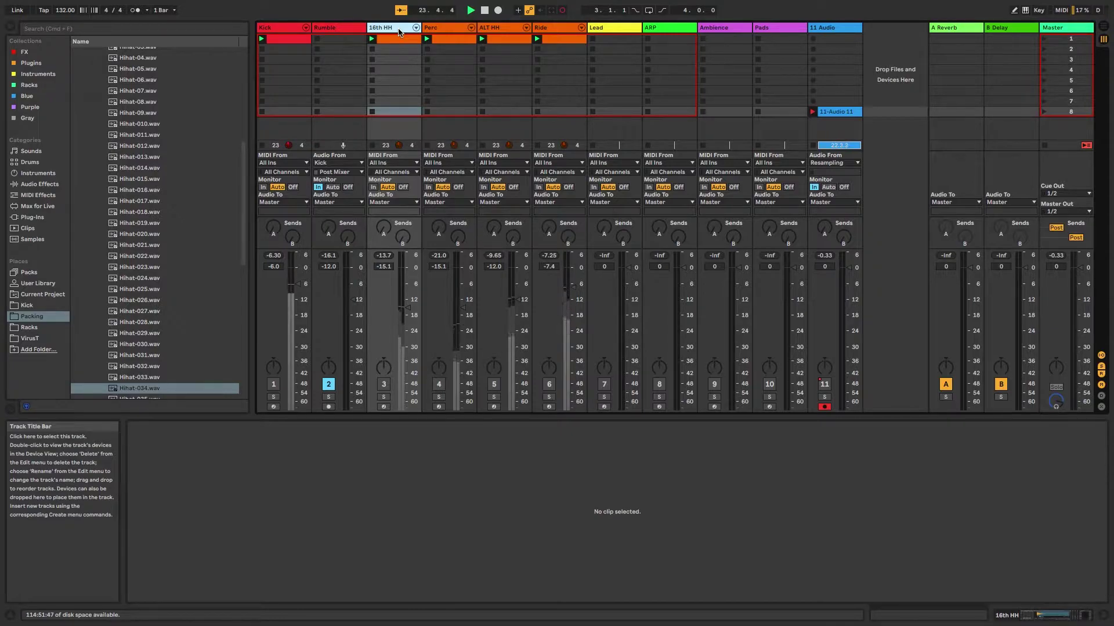
double_click(399, 30)
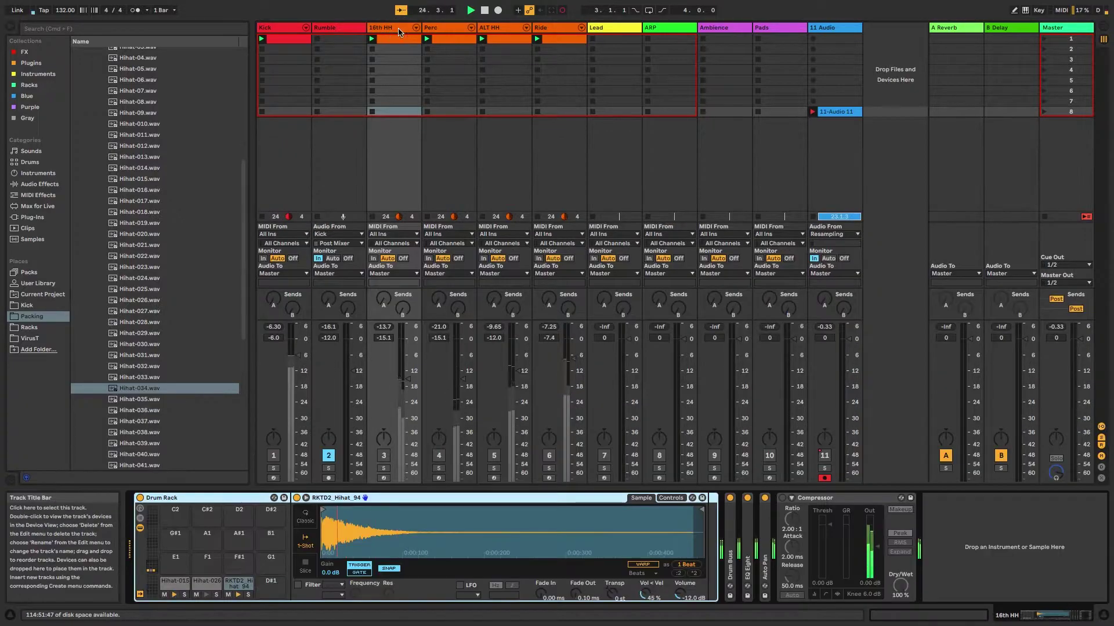
click(174, 581)
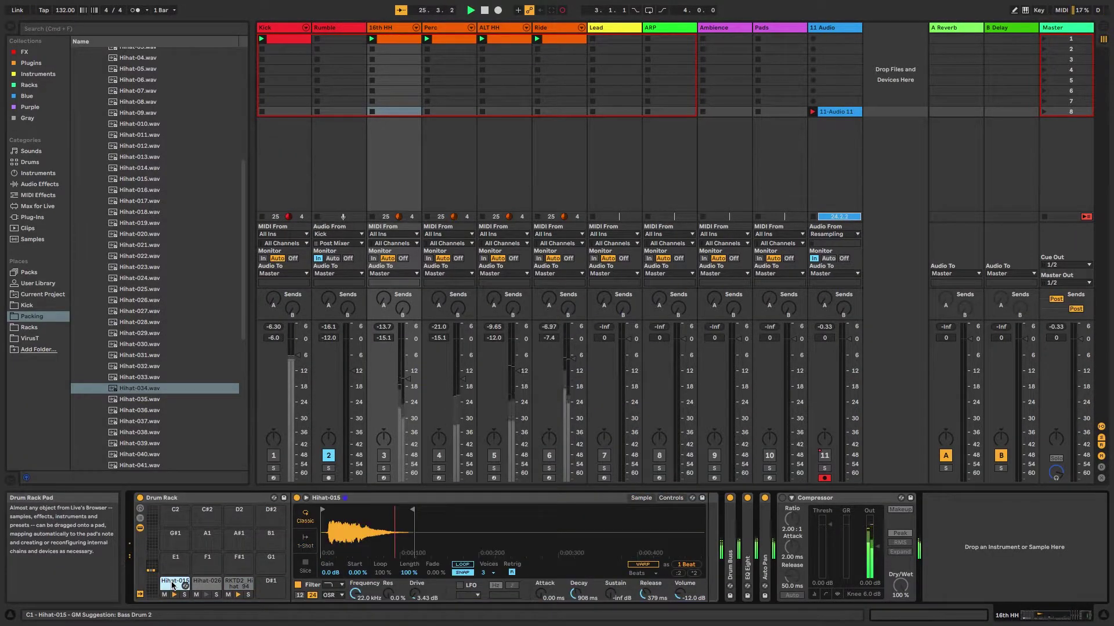
click(235, 584)
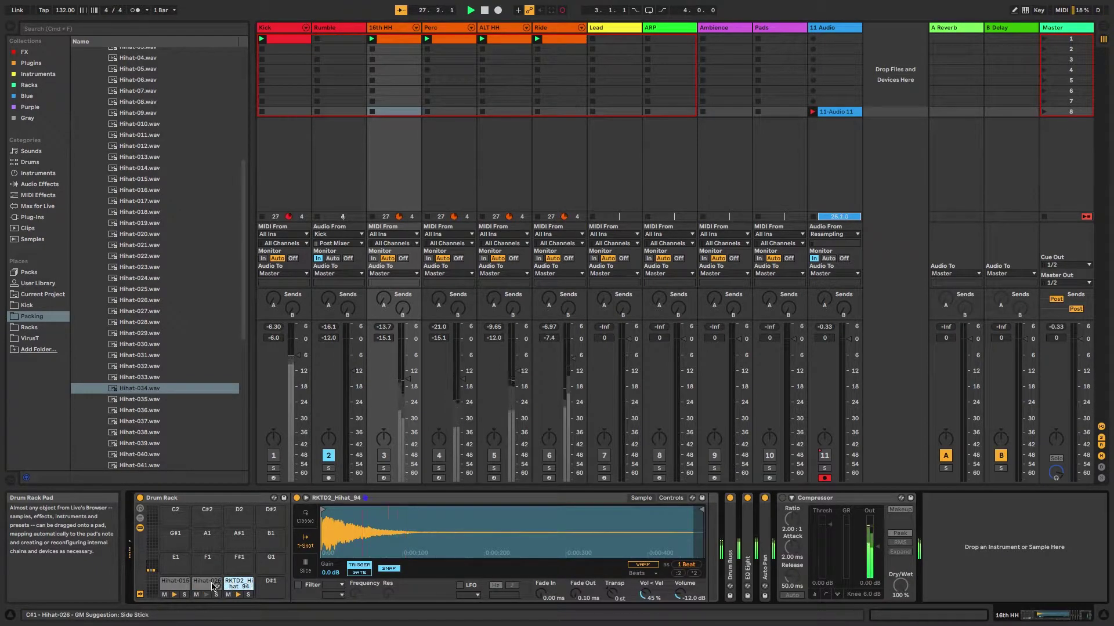
click(173, 587)
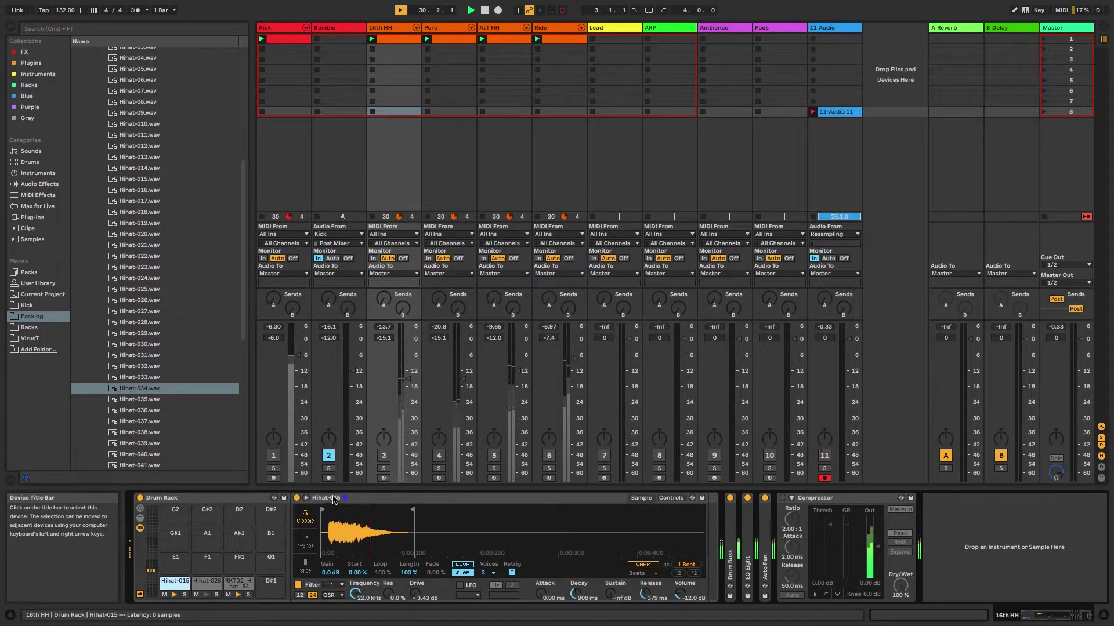
click(207, 585)
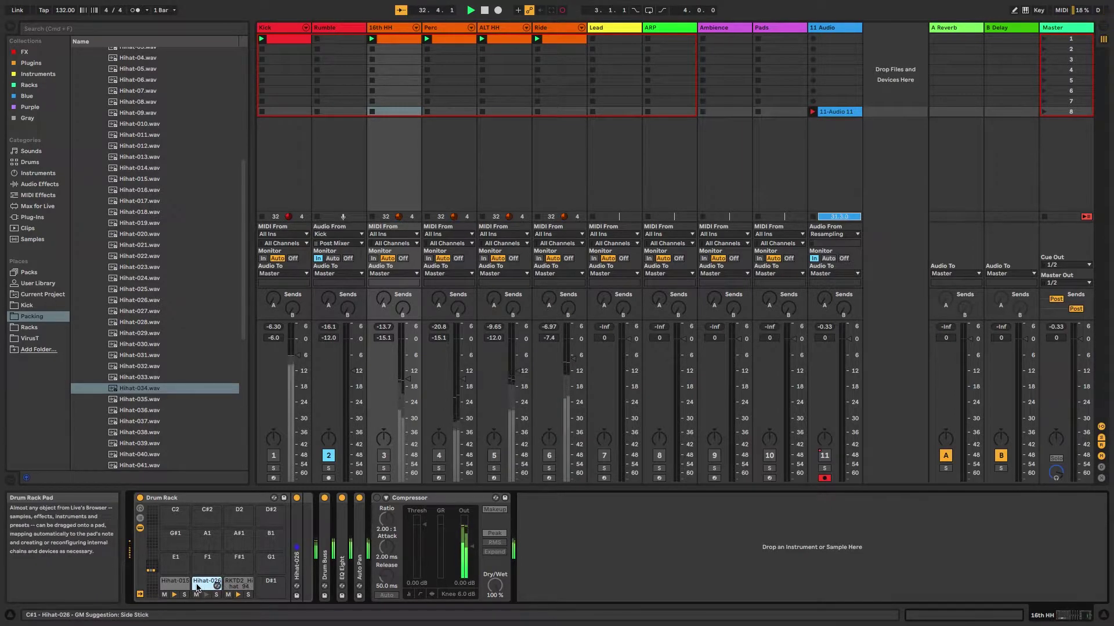
click(238, 585)
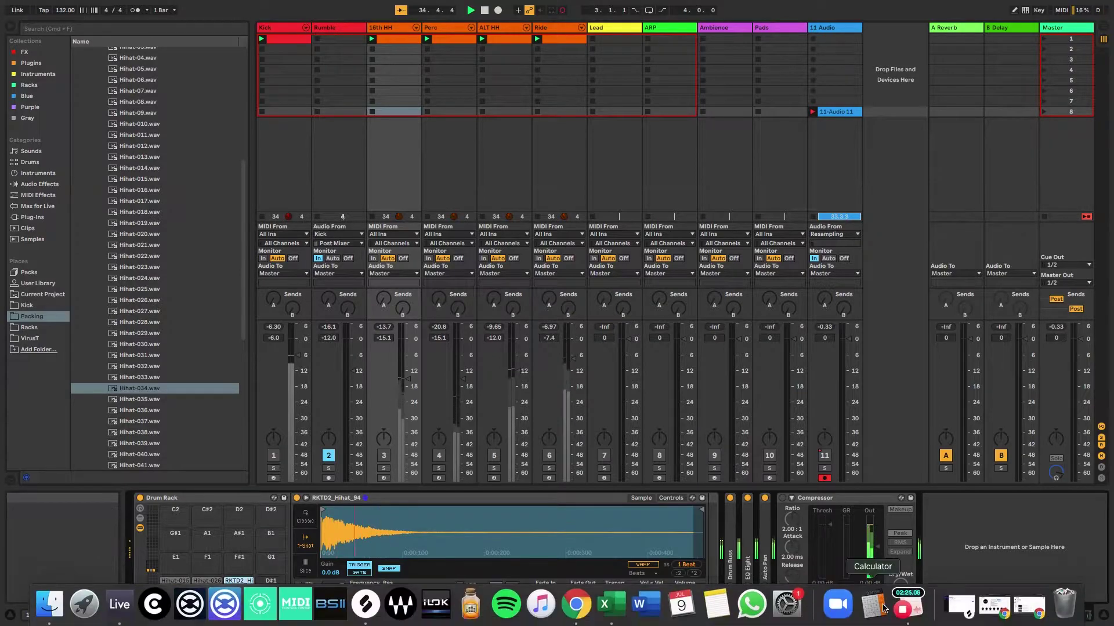
Review the MIDI notes of the 16th HH clip and the Perc clip
click(933, 615)
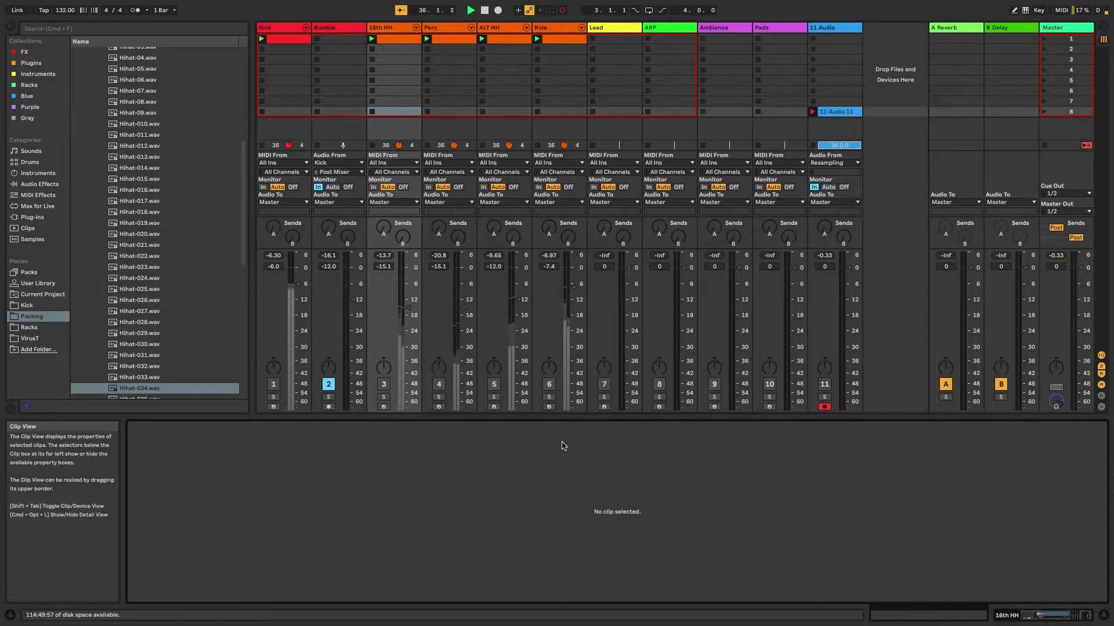
click(391, 38)
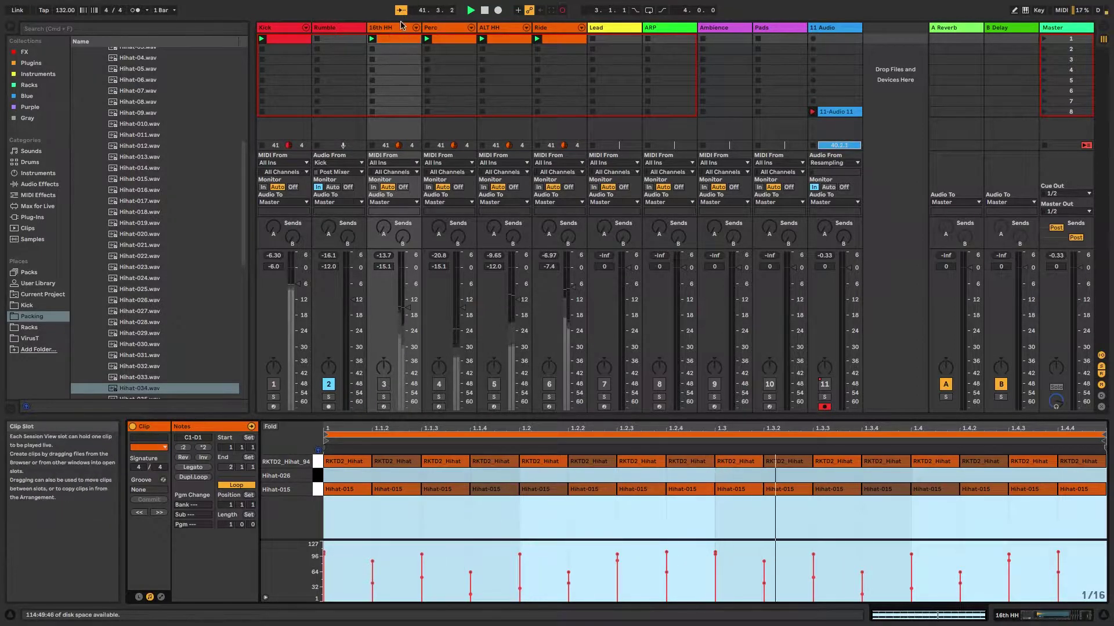
click(446, 27)
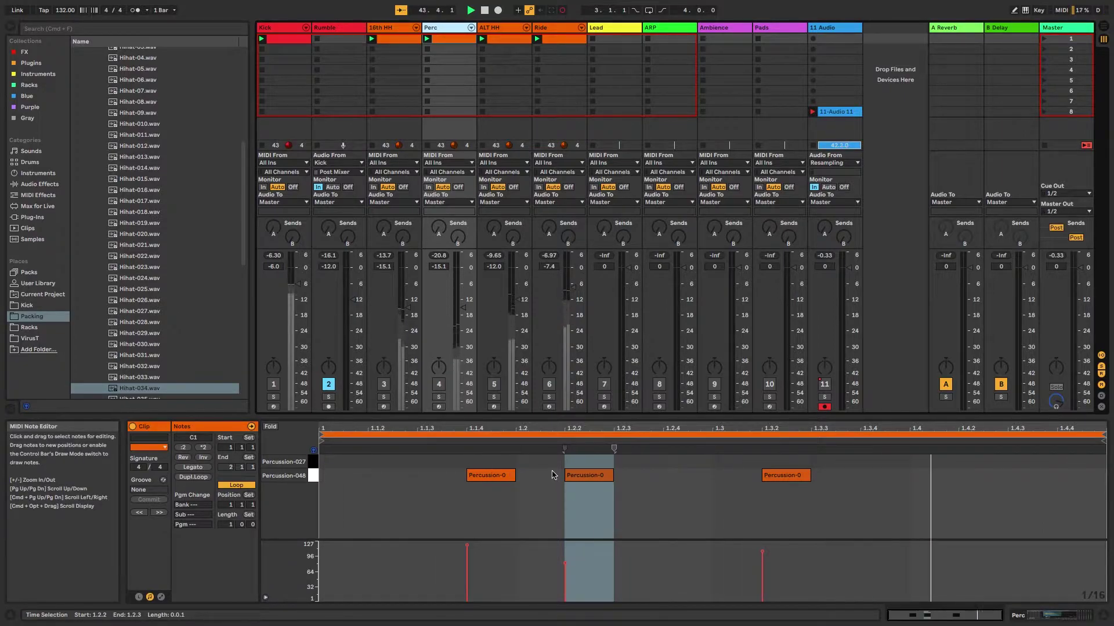
Solo the Perc track and set its volume to -7.0 dB
click(439, 398)
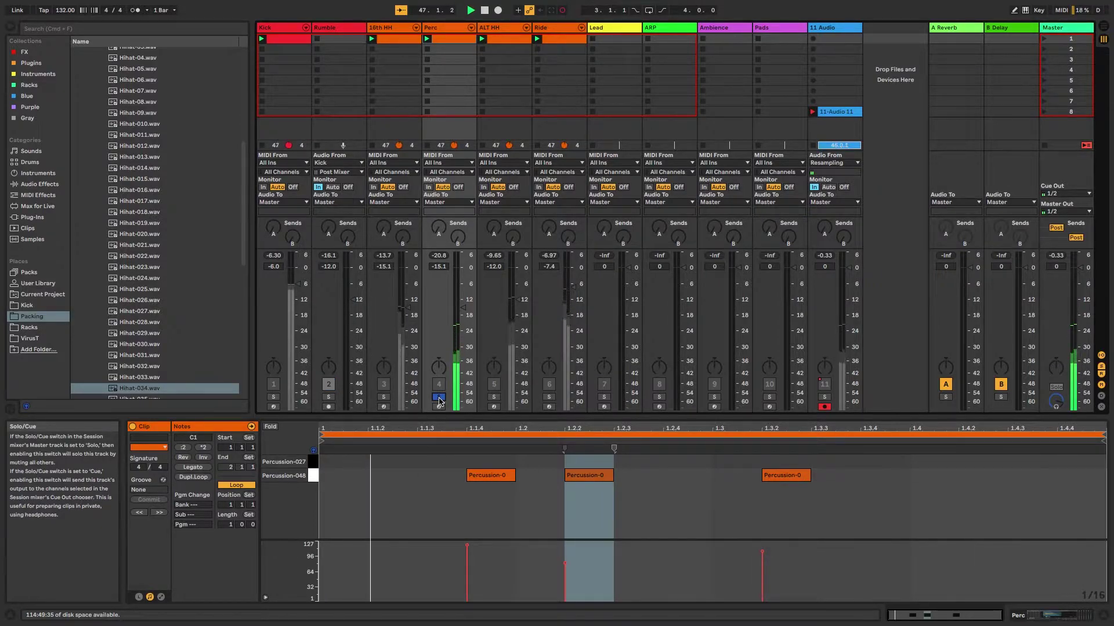
click(841, 111)
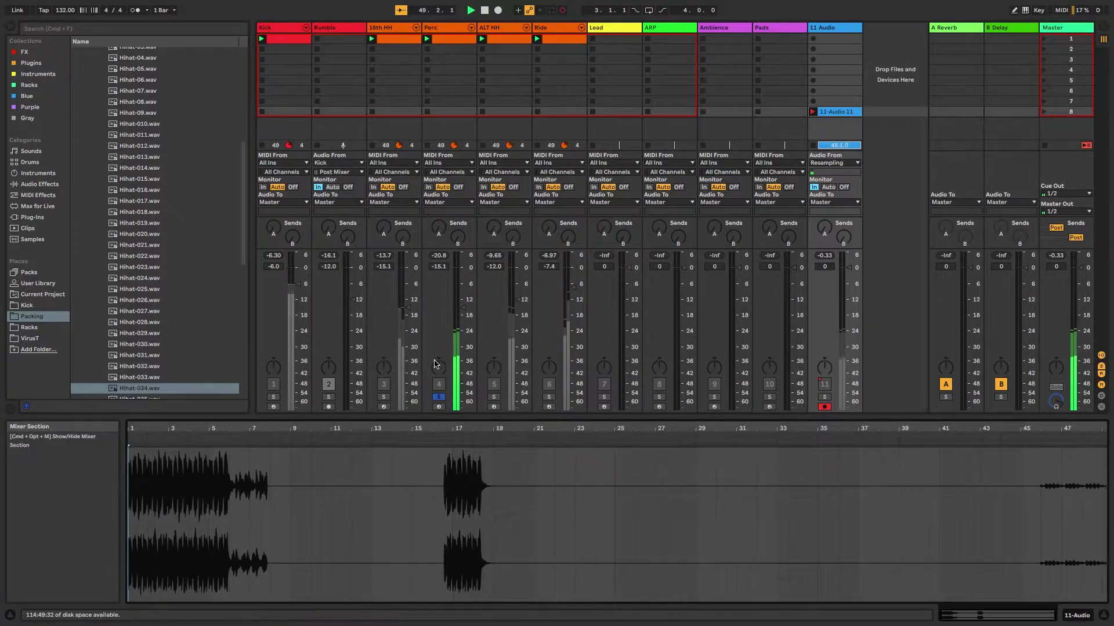
drag(464, 308, 463, 285)
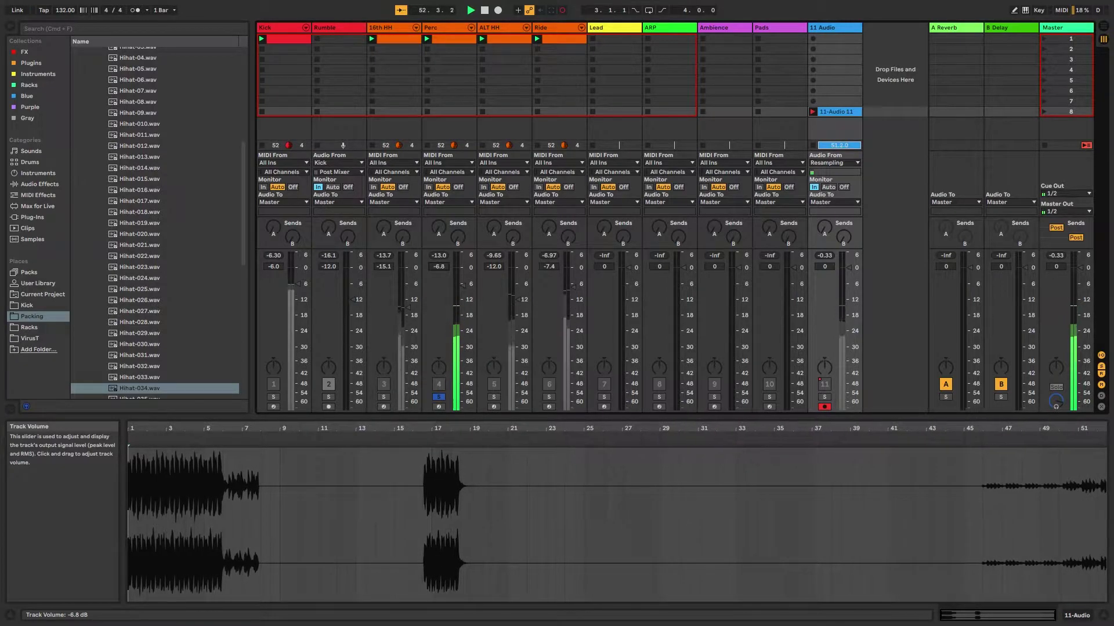
drag(441, 266, 441, 268)
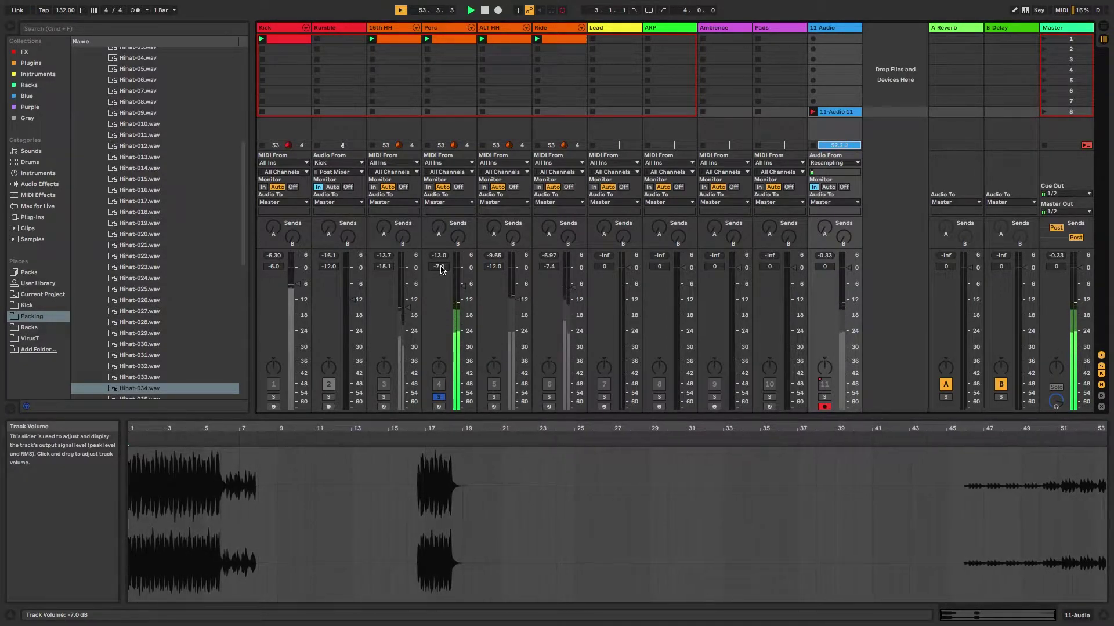
Delete the Percussion-048 note at 1.2.2 in the Perc clip and slightly lower the velocity of the note at 1.3.2
click(453, 41)
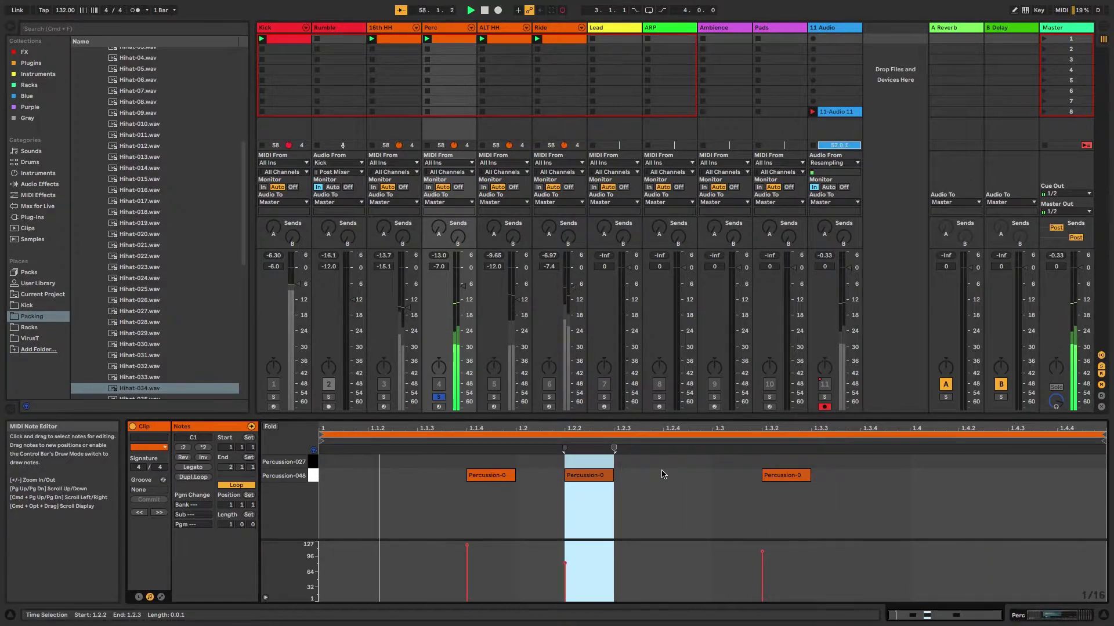
click(604, 475)
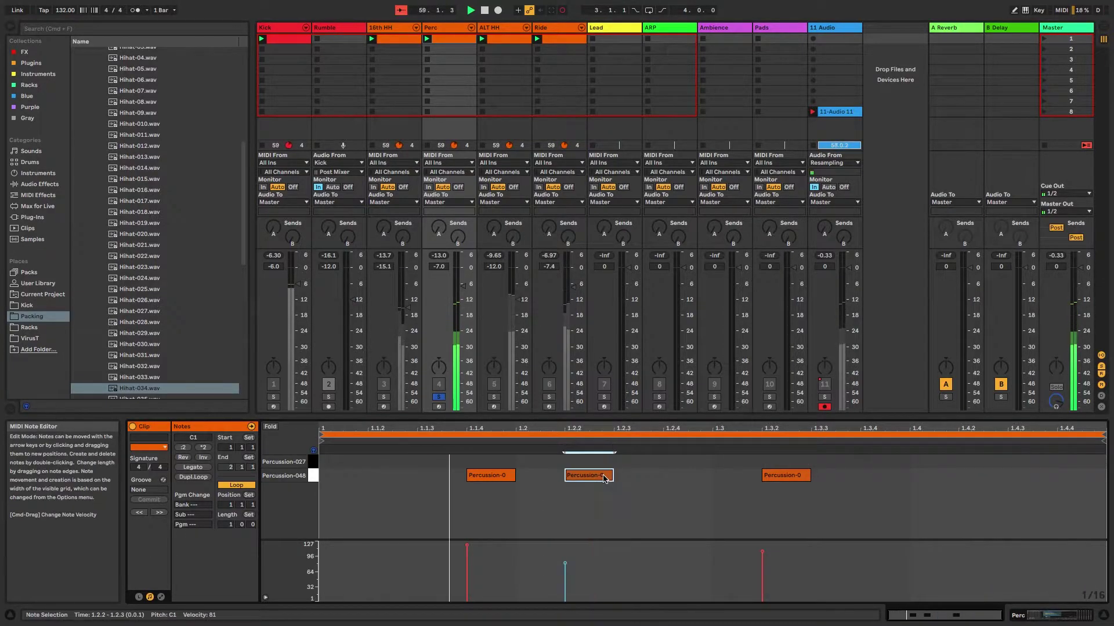
key(Delete)
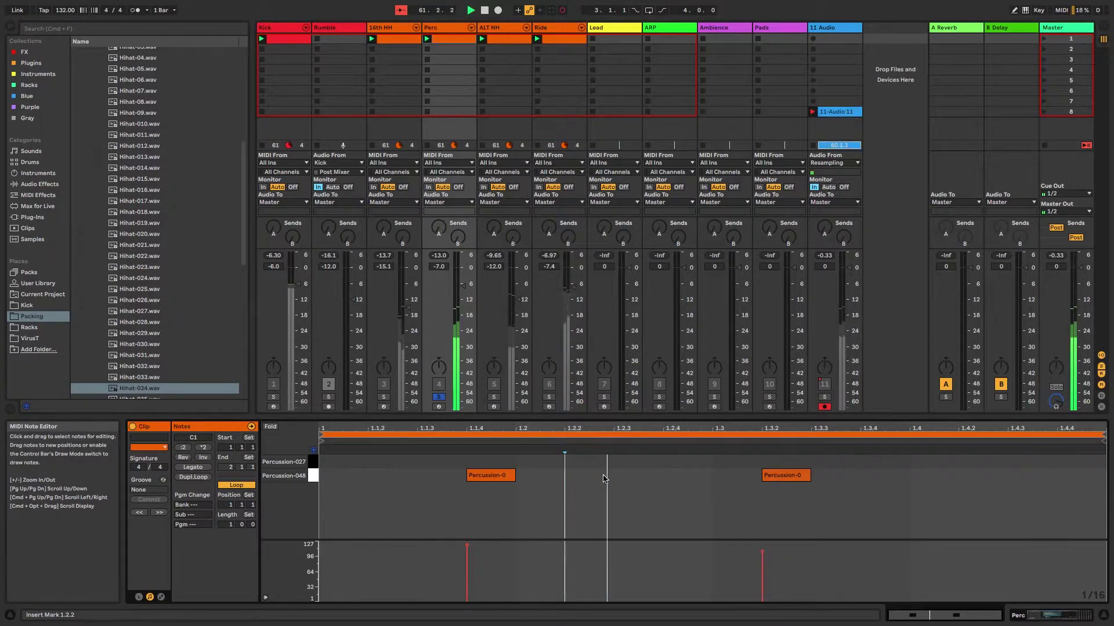
click(762, 553)
drag(762, 554, 763, 558)
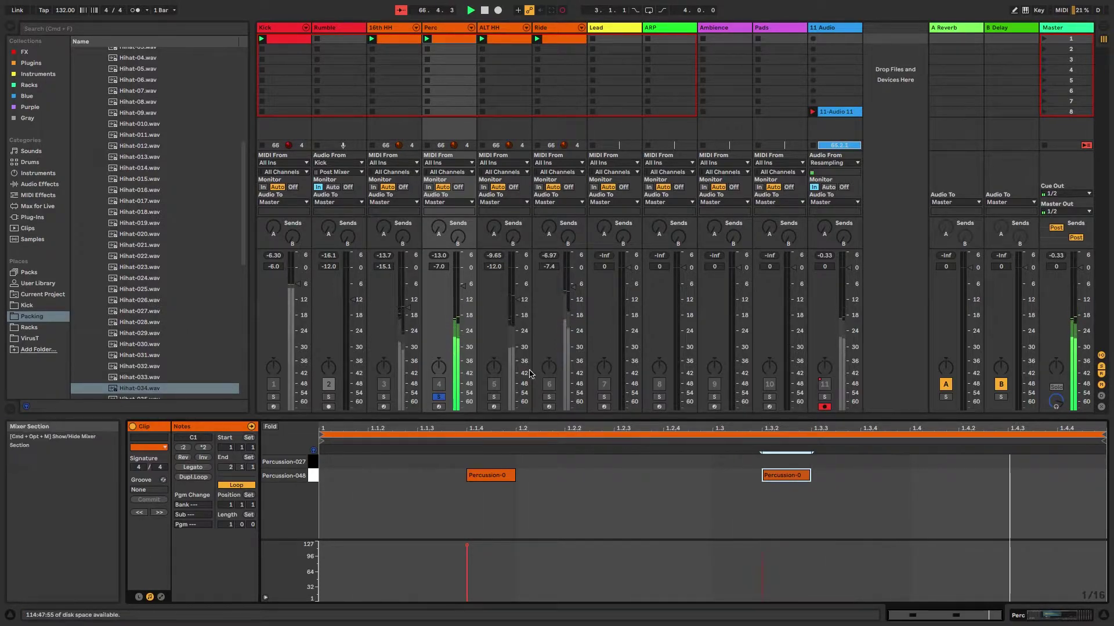
Unsolo the Perc track and audition the groove with ALT HH and Ride muted, toggling the mapped track activators to compare
click(439, 398)
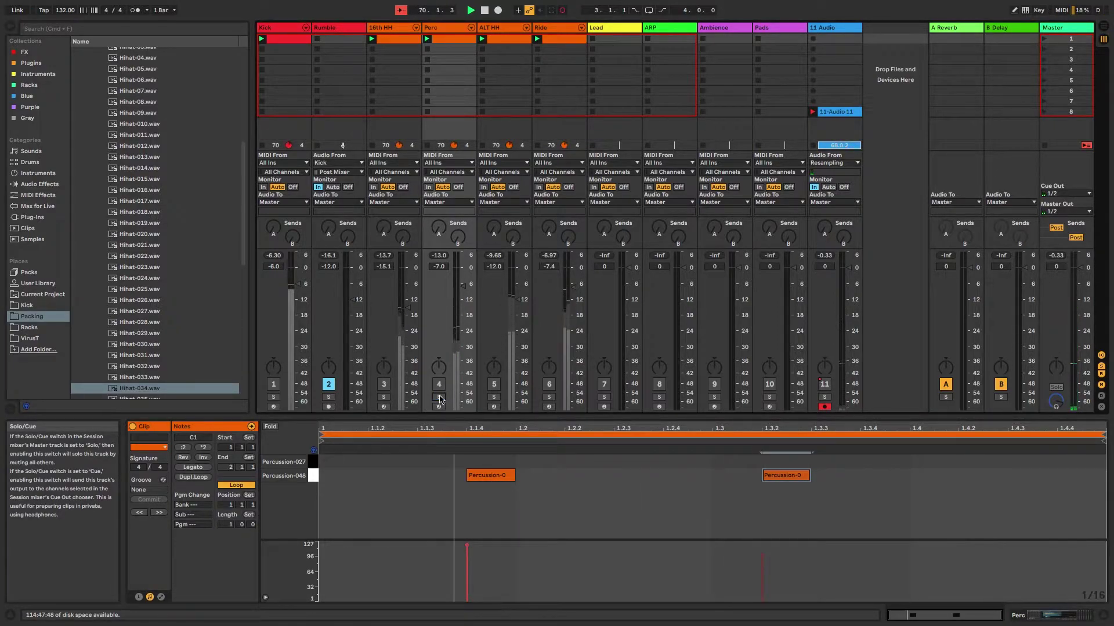
click(439, 398)
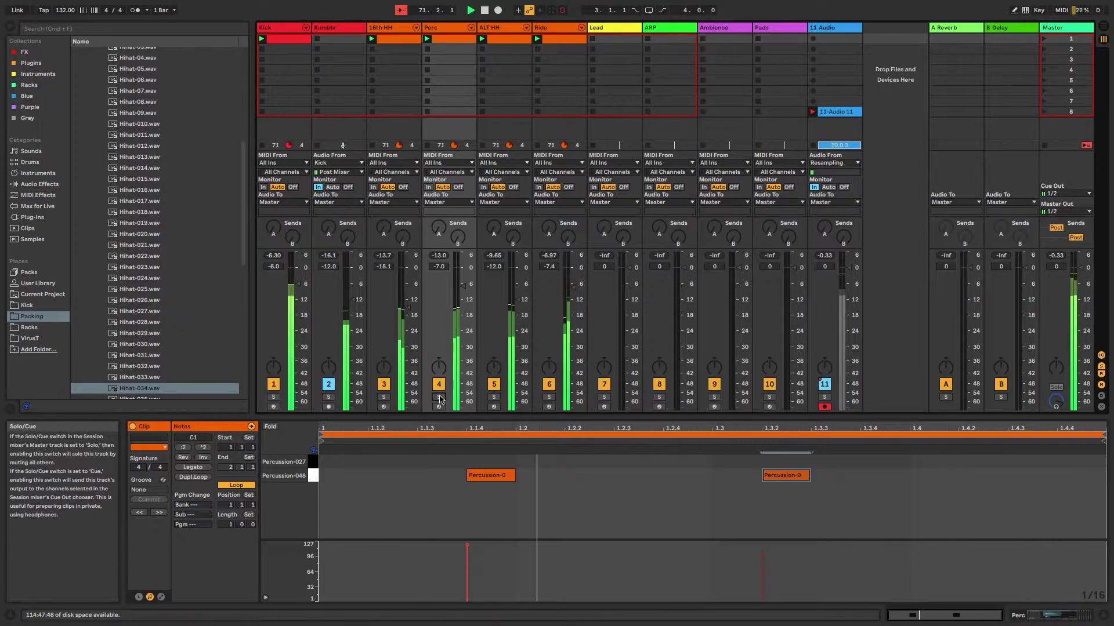
click(494, 384)
click(549, 384)
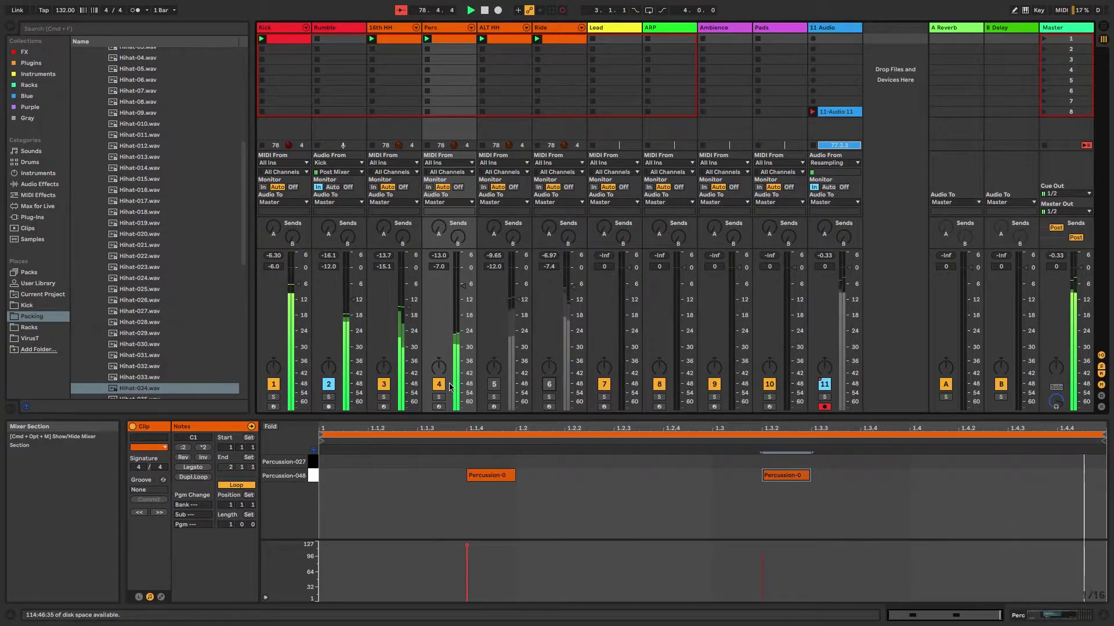
key(0)
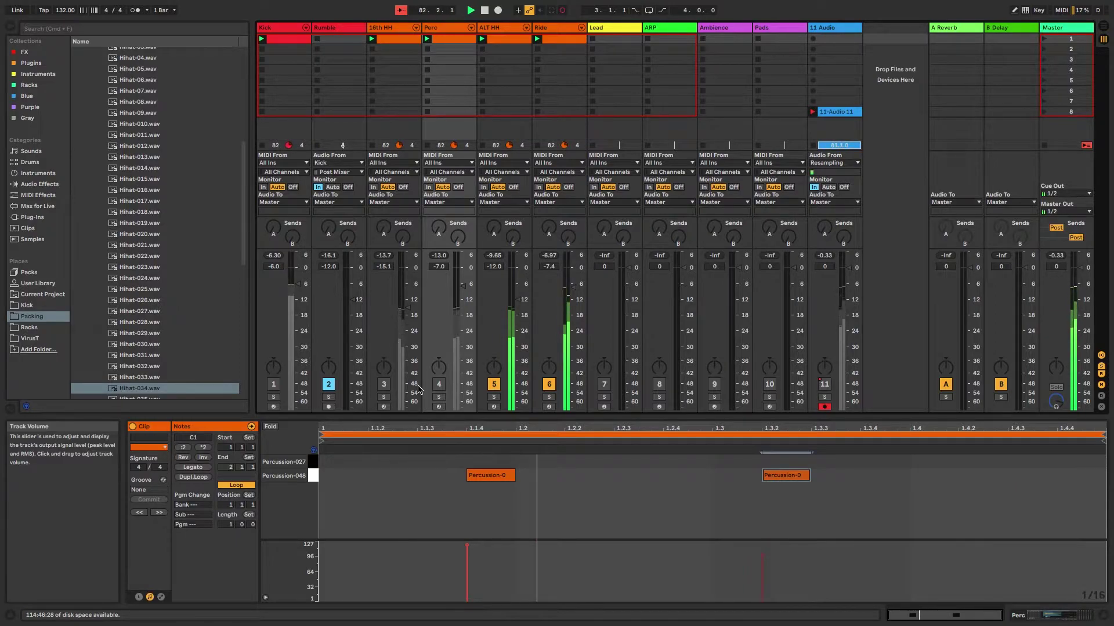
key(0)
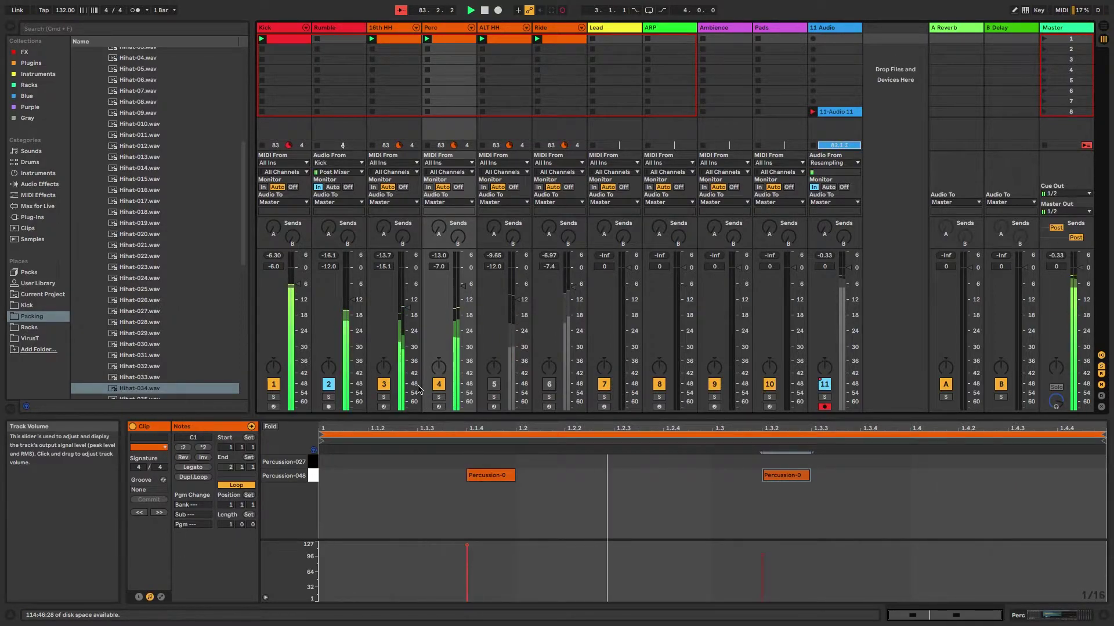
Reactivate the ALT HH and Ride tracks and mute all the tracks mapped to the shared toggle
click(494, 384)
click(548, 385)
key(0)
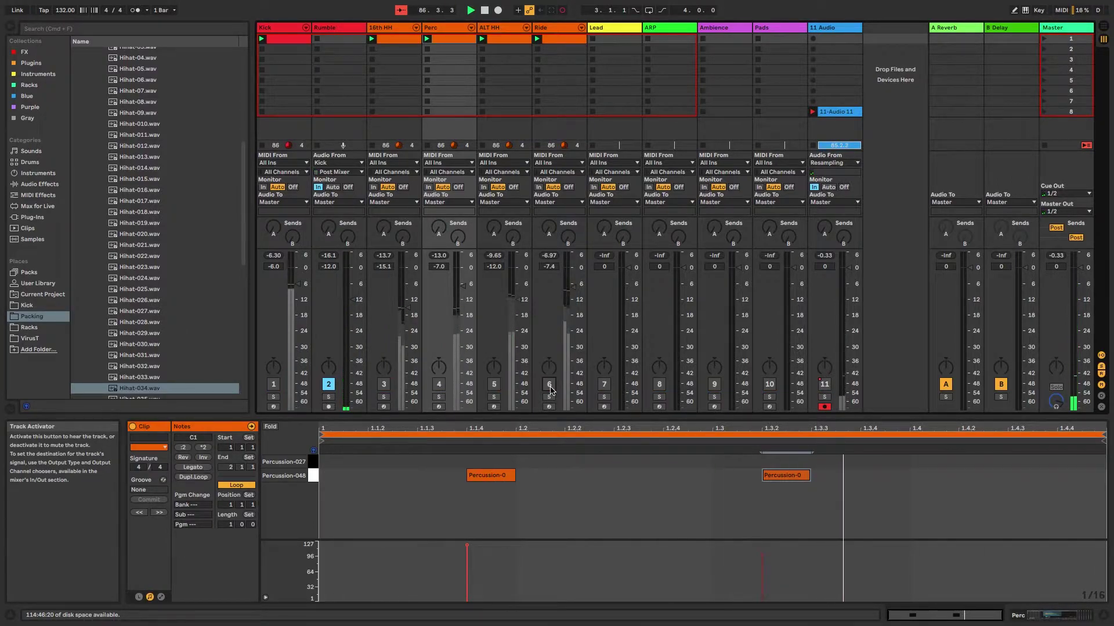
Examine the ALT HH clip's layered notes, selecting all Hihat-034 | SIDE 1 notes and all Hihat-023 | SIDE 2 notes
click(508, 29)
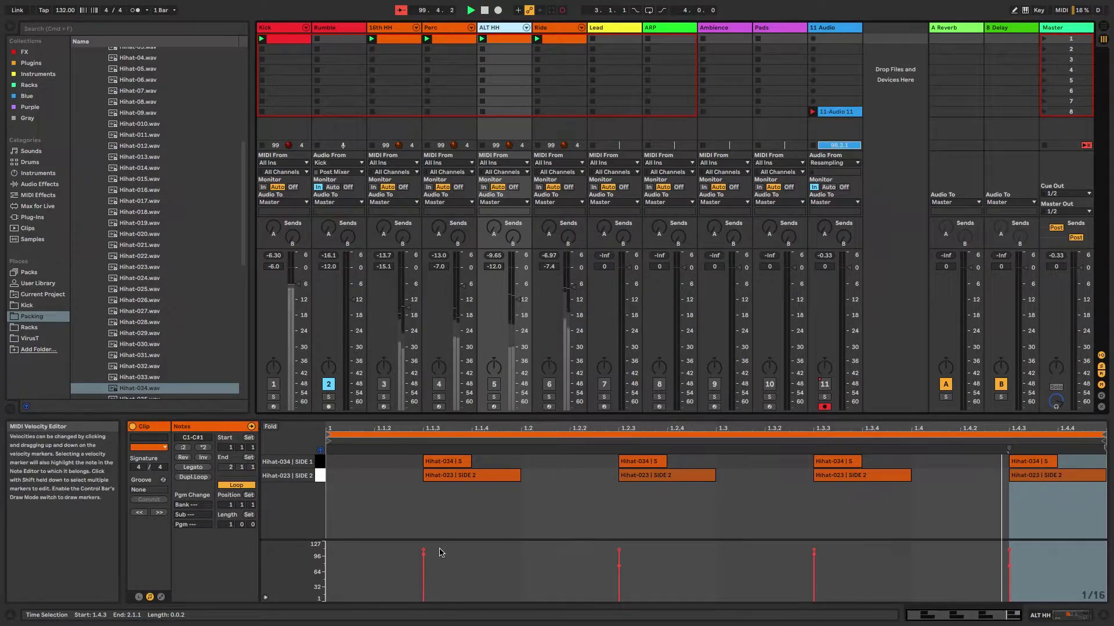
click(445, 462)
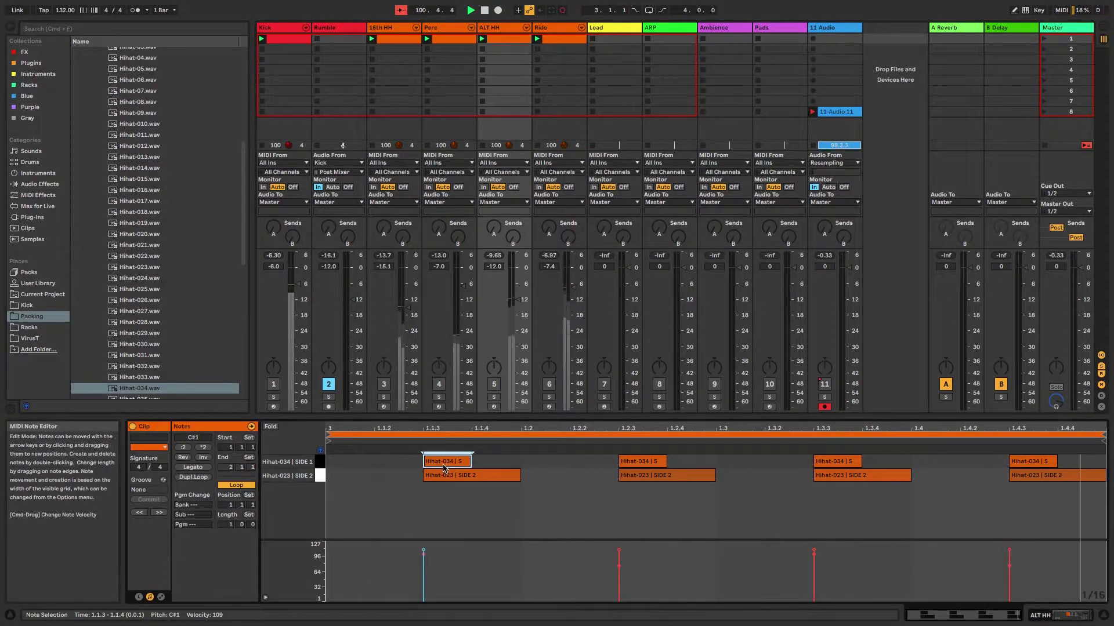
click(319, 462)
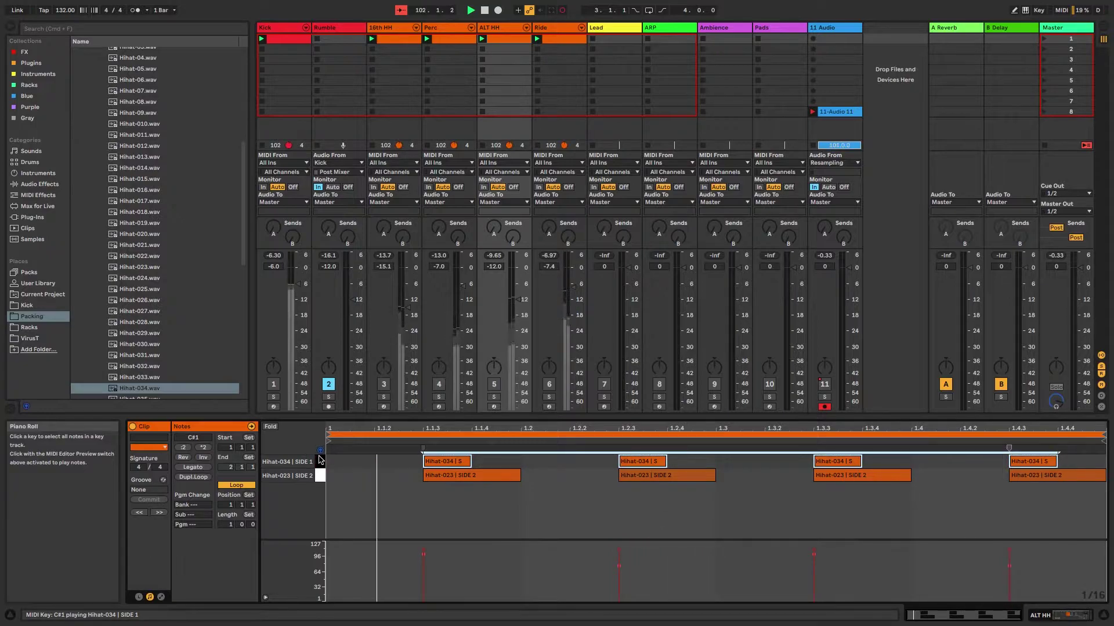
click(319, 477)
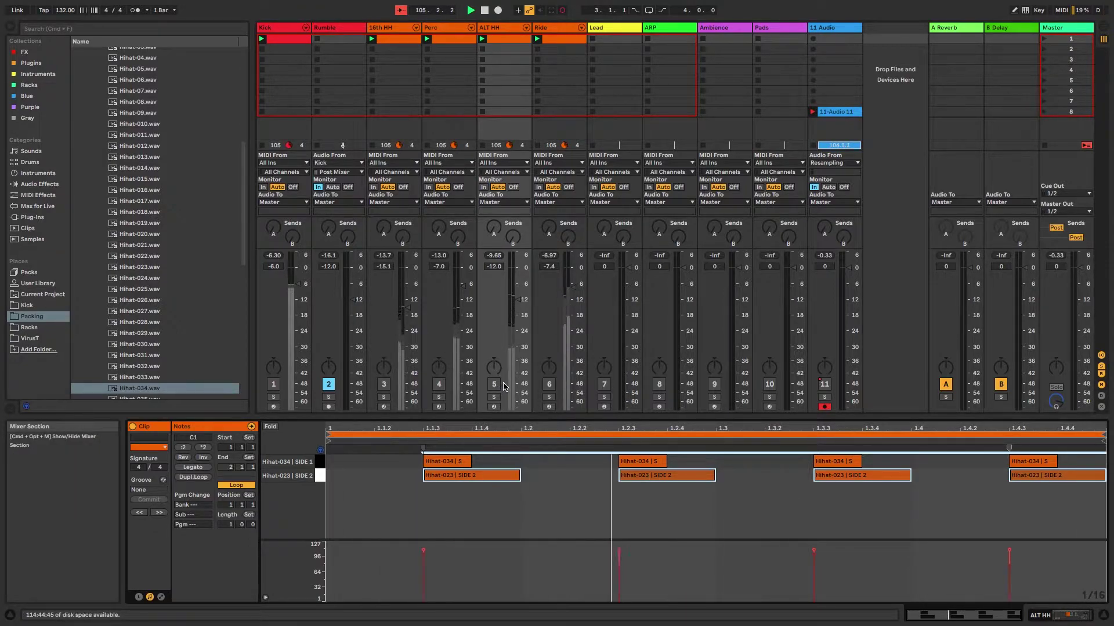
Audition the ALT HH track soloed, display its Drum Rack device chain, and unsolo it
click(494, 397)
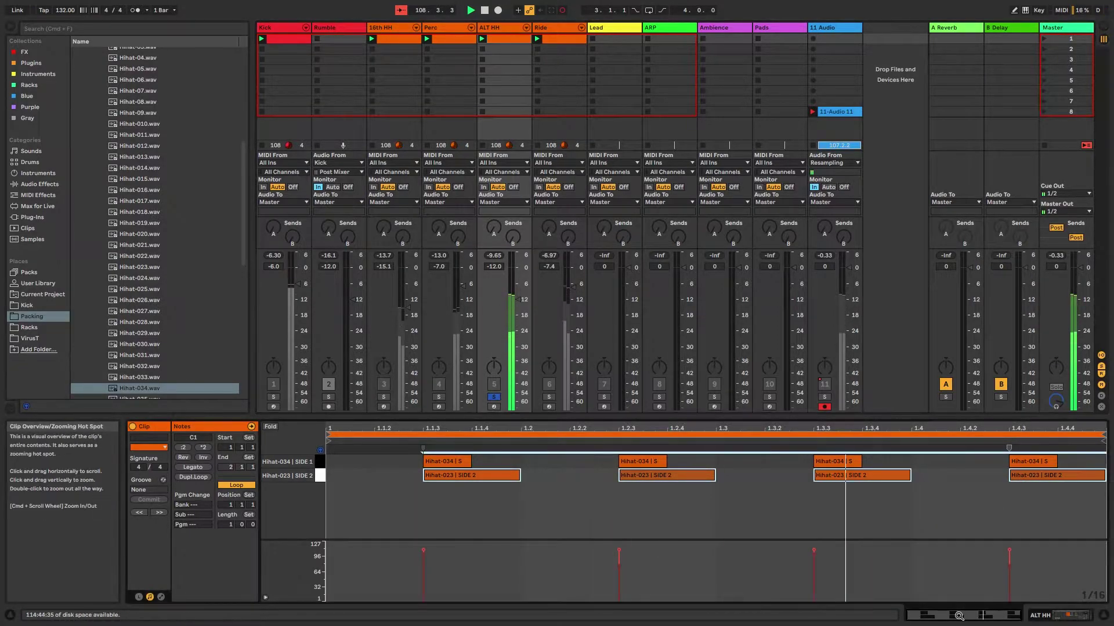
click(1040, 614)
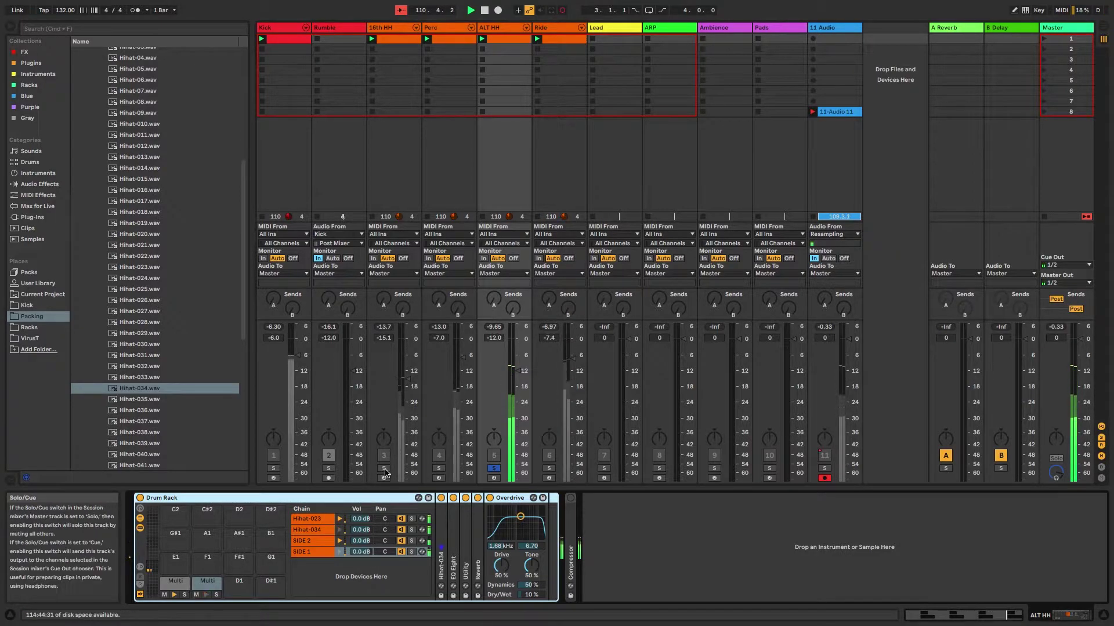
click(494, 469)
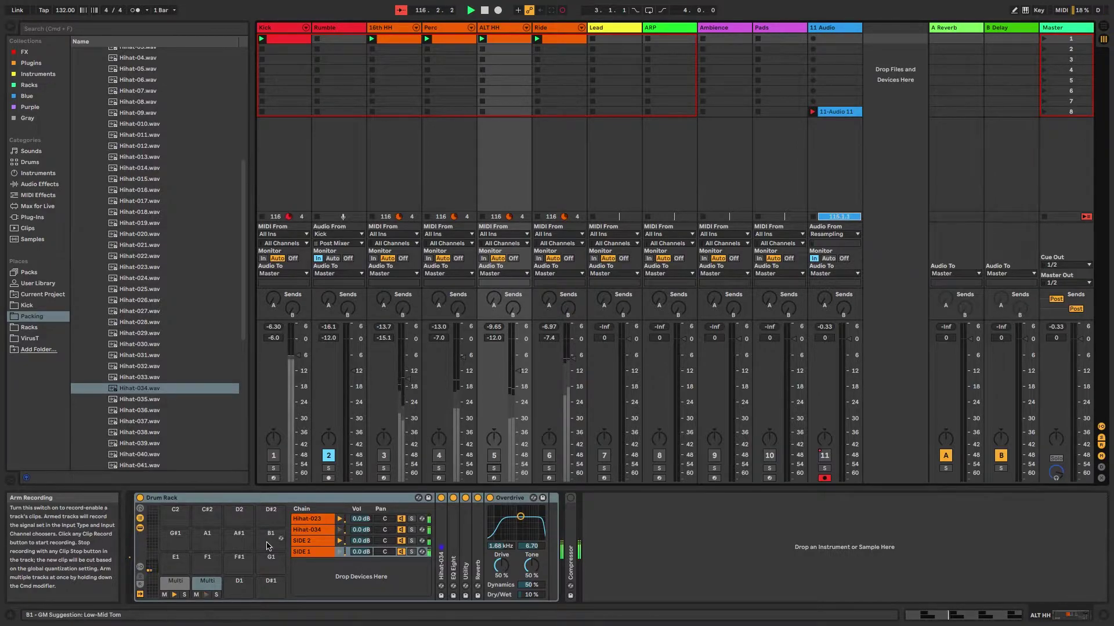
Examine the Hihat-023 chain's sampler and EQ Eight settings in the ALT HH Drum Rack, folding each device after viewing
click(312, 520)
click(308, 532)
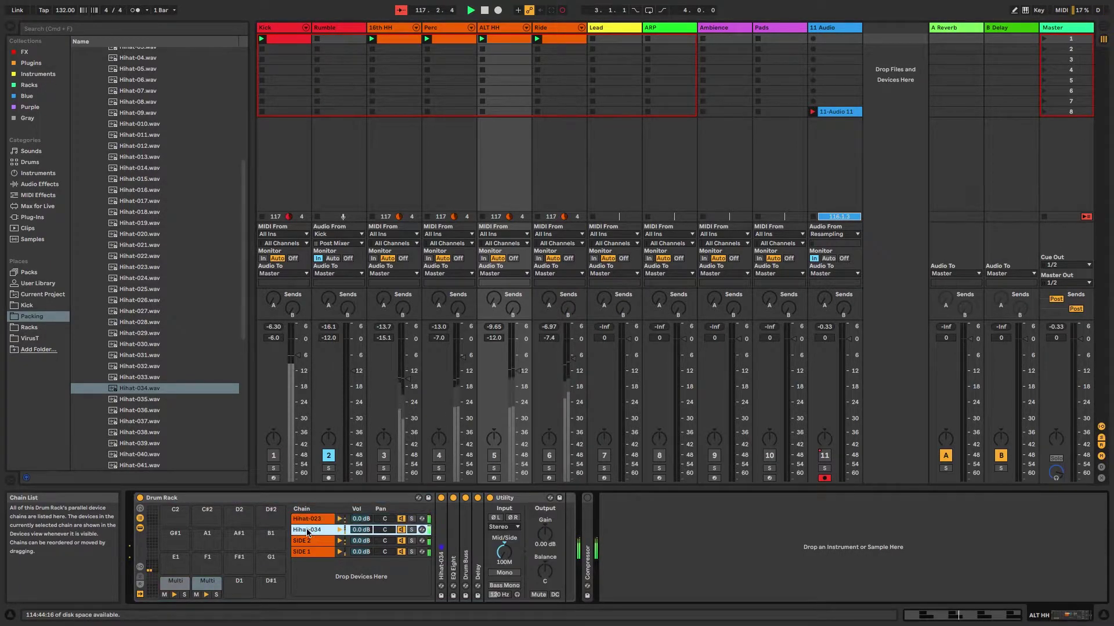
click(308, 520)
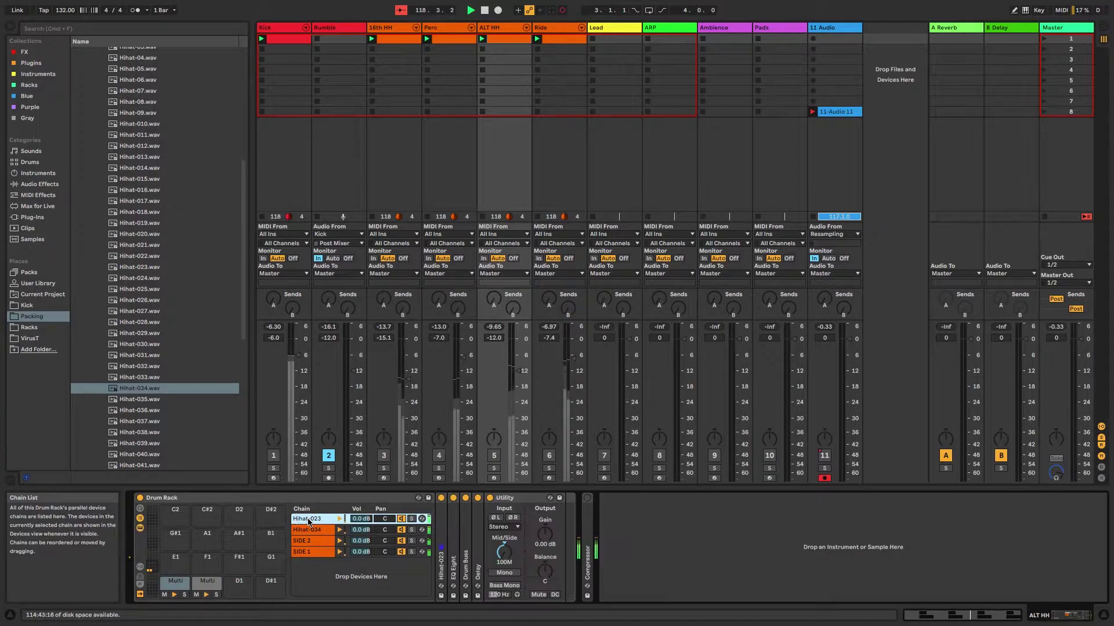
double_click(439, 521)
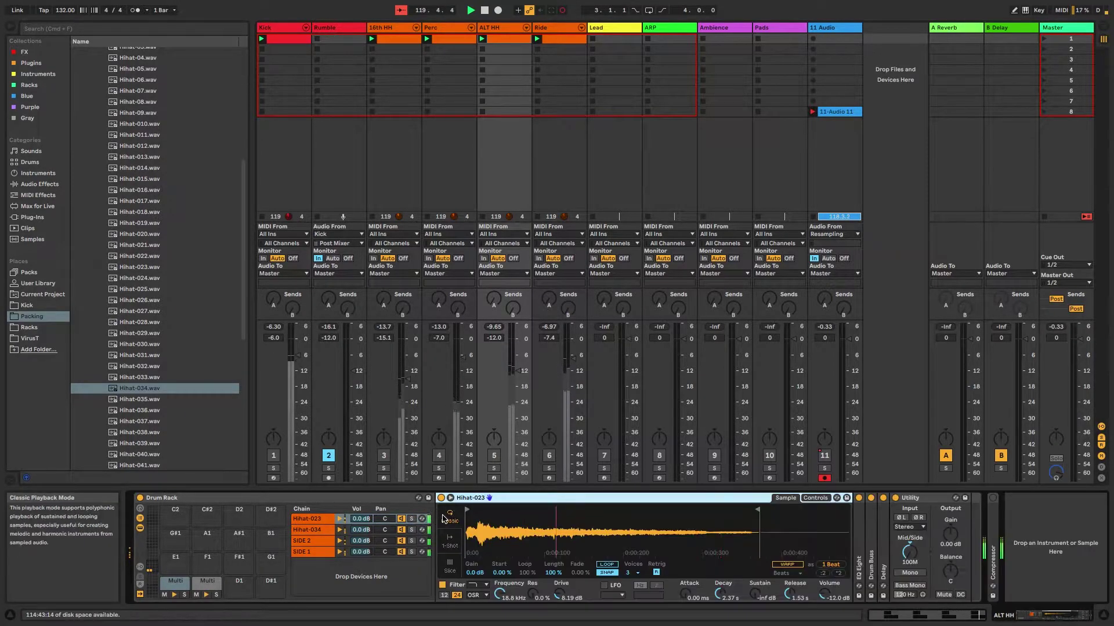
double_click(862, 529)
click(599, 501)
double_click(598, 501)
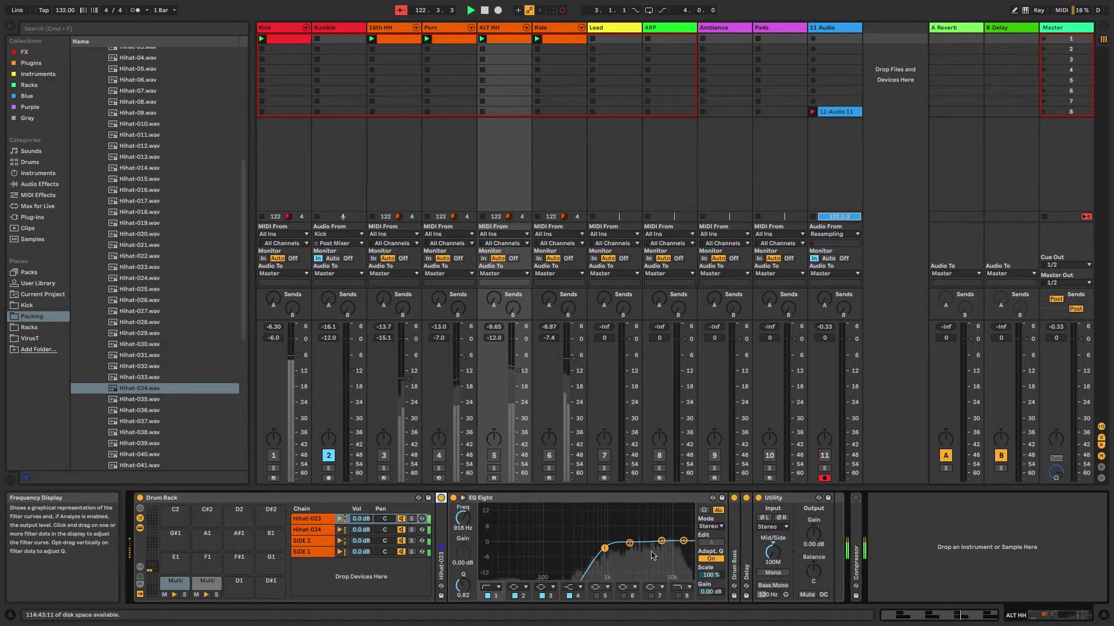
double_click(597, 499)
Examine the Drum Buss and Delay settings on the Hihat-023 chain, folding each device after viewing
double_click(469, 532)
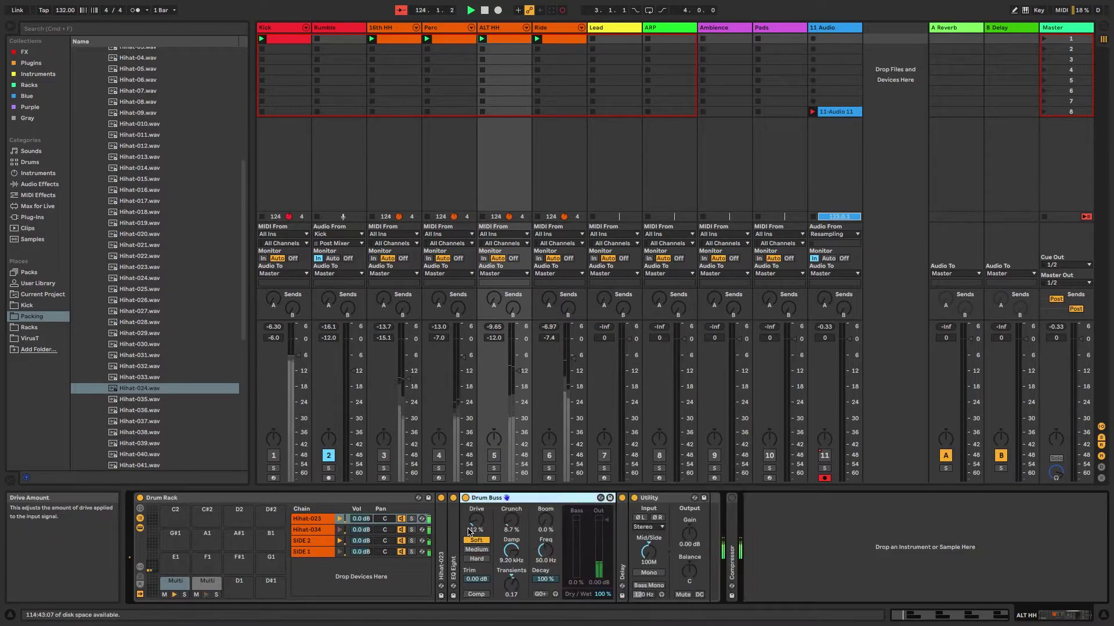
double_click(525, 503)
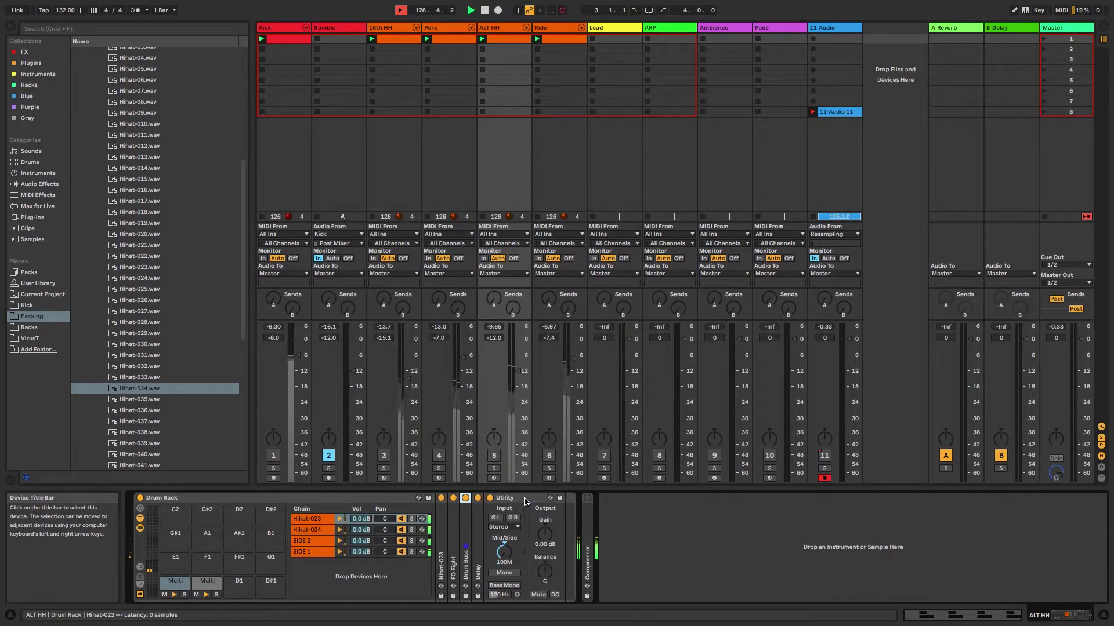
double_click(478, 525)
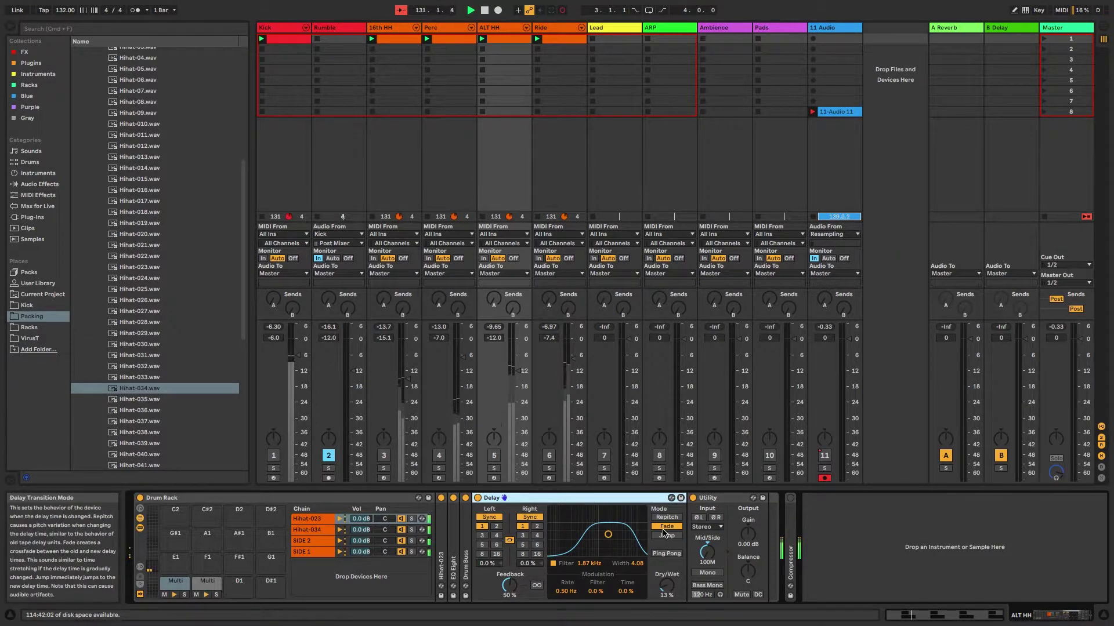
double_click(554, 499)
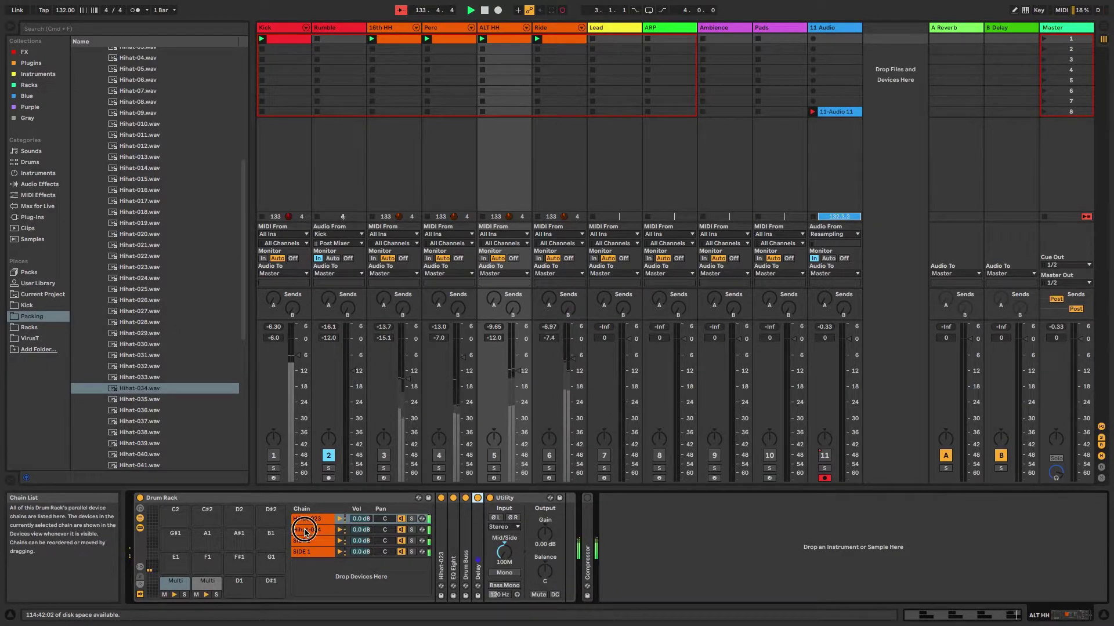
Examine the EQ Eight, Drum Buss and Delay on the Hihat-034 chain, folding each device after viewing
click(305, 530)
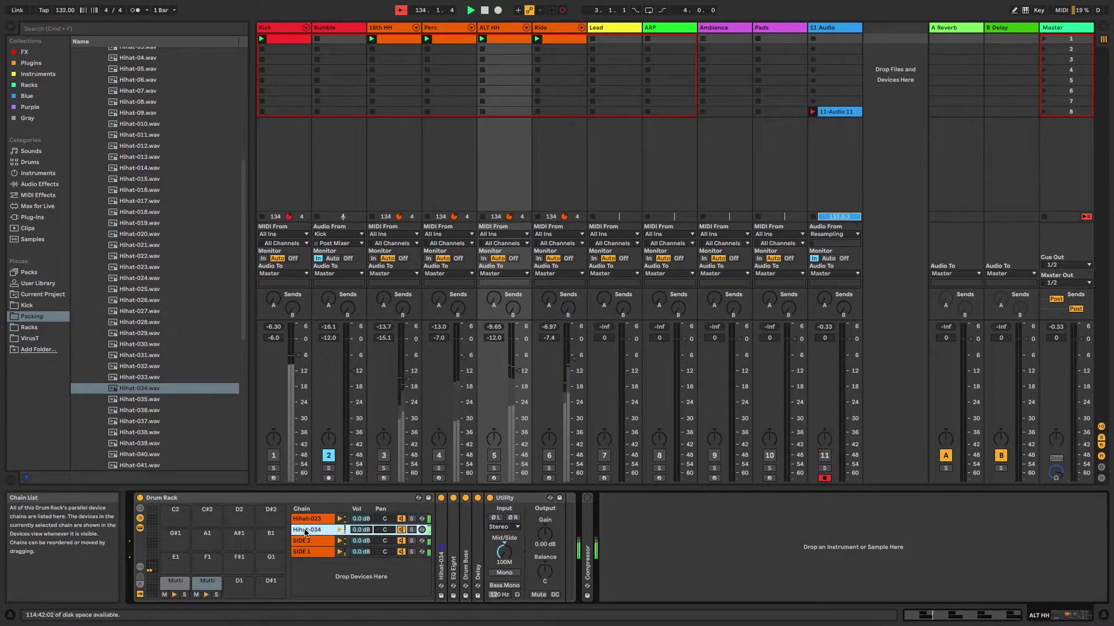
double_click(453, 557)
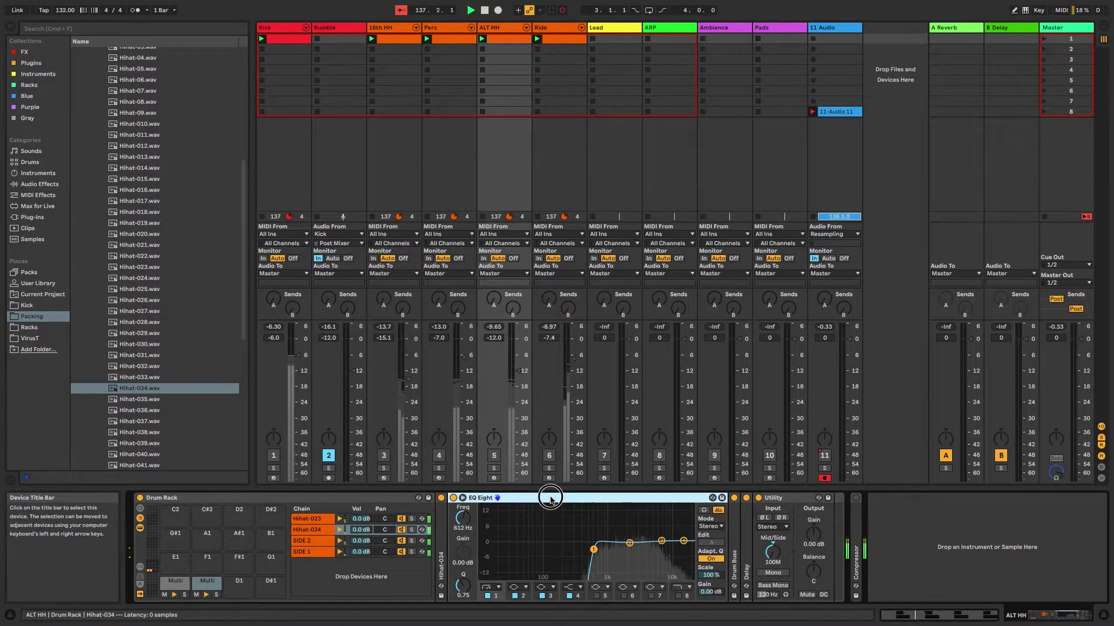
double_click(551, 500)
double_click(465, 544)
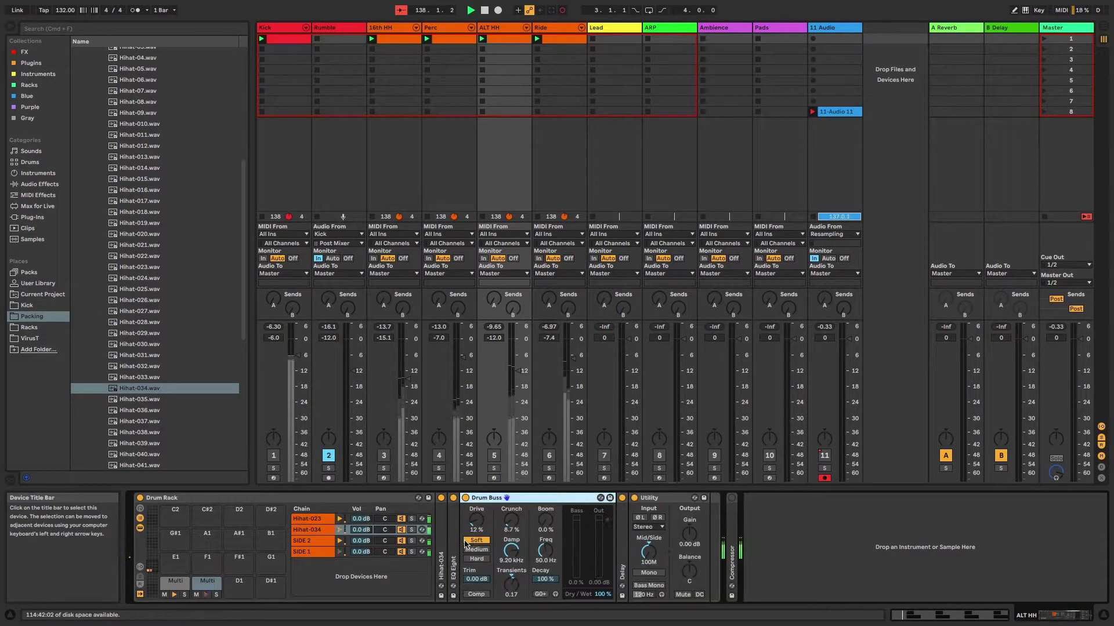
double_click(550, 502)
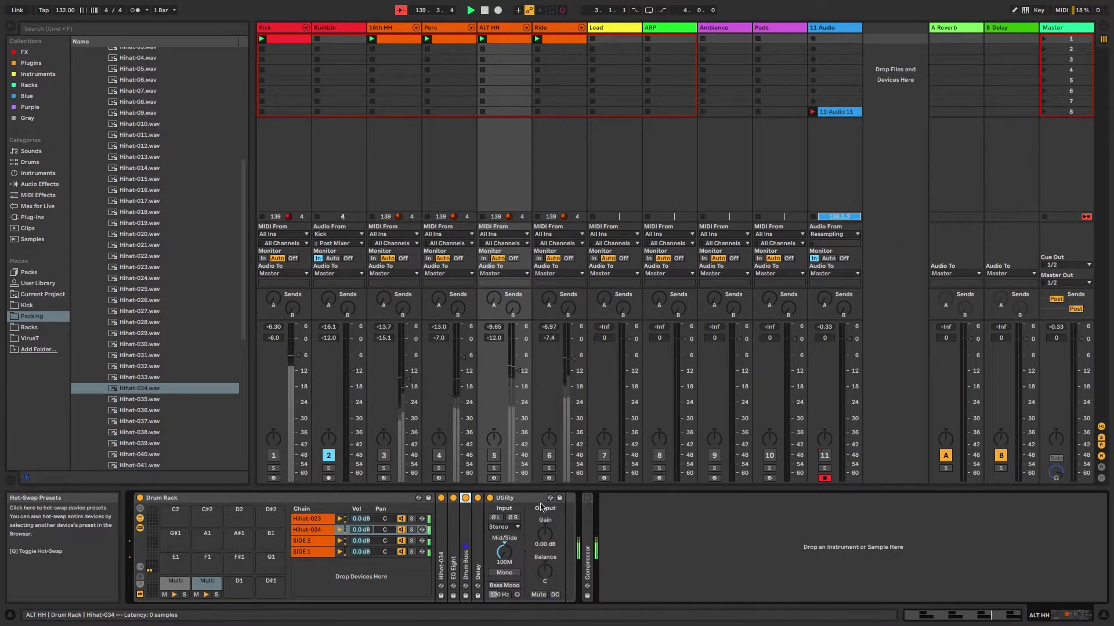
double_click(482, 534)
double_click(539, 502)
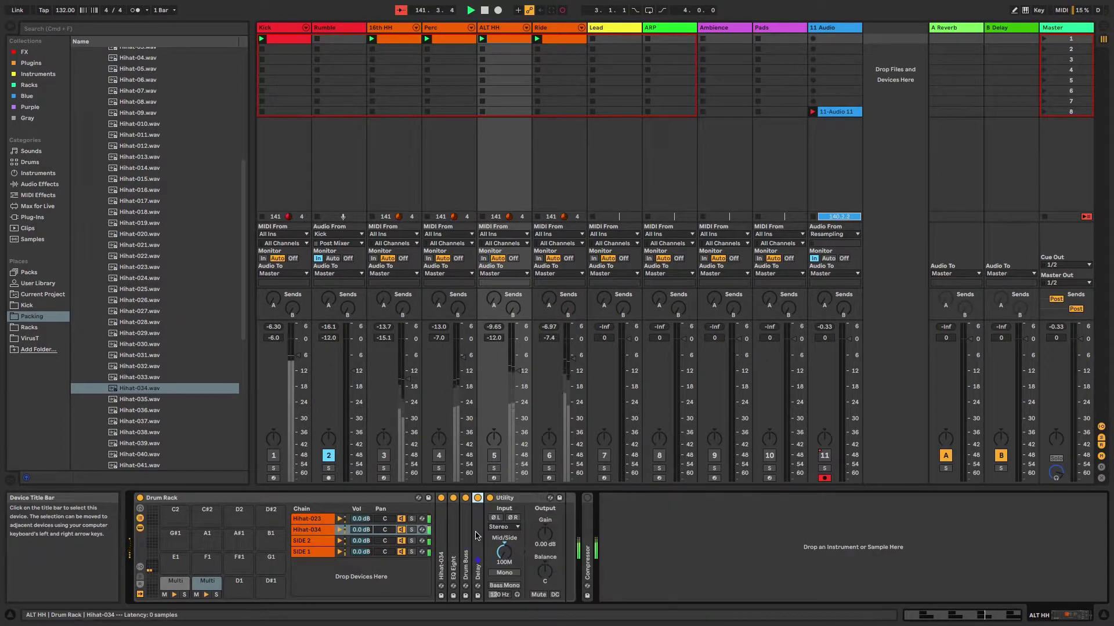
Compare the devices of the Hihat-023, Hihat-034, SIDE 2 and SIDE 1 chains, including the Utility on Hihat-023
click(307, 521)
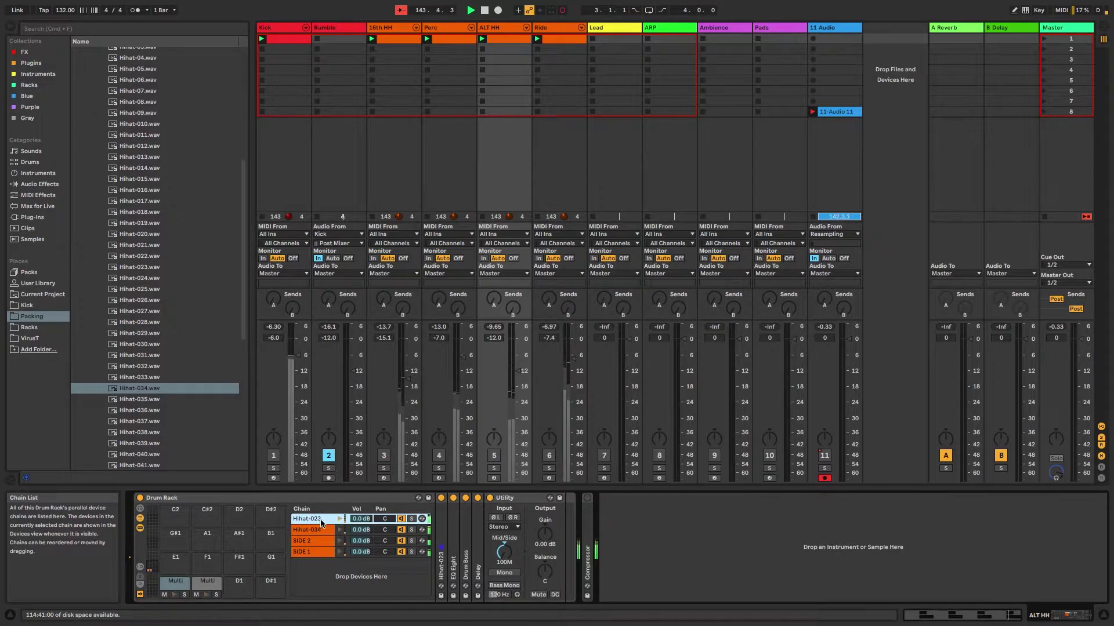
click(309, 531)
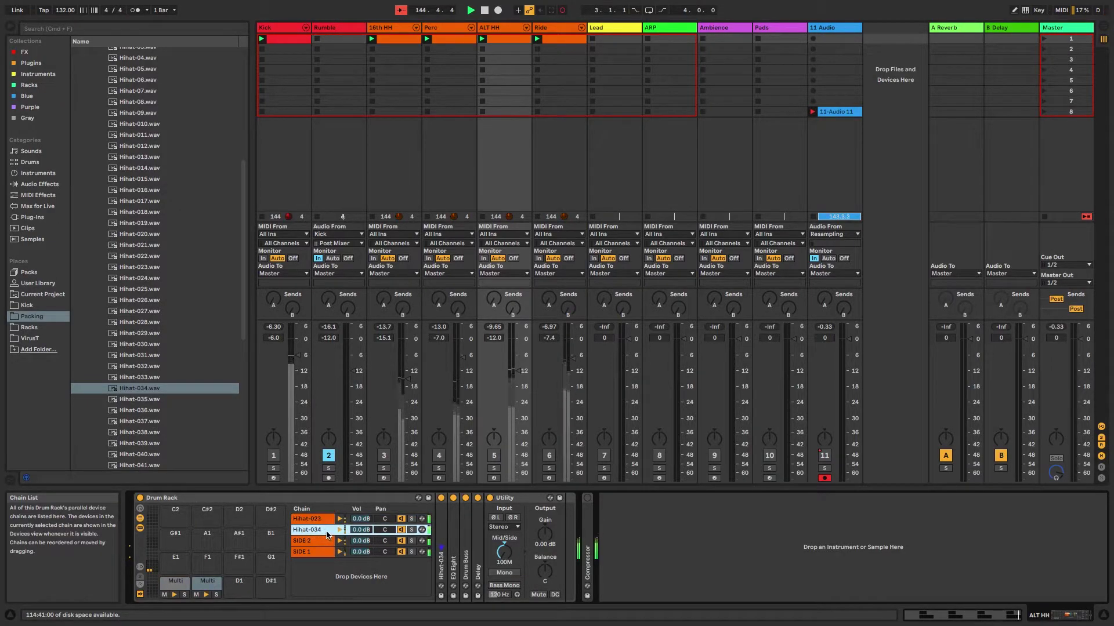
click(318, 554)
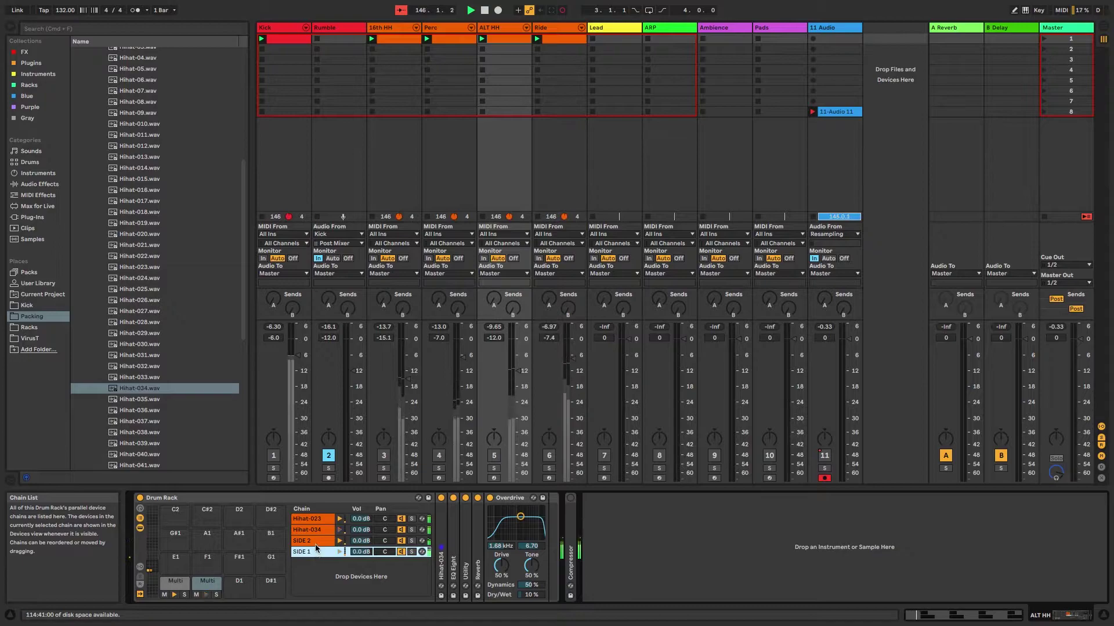
click(316, 543)
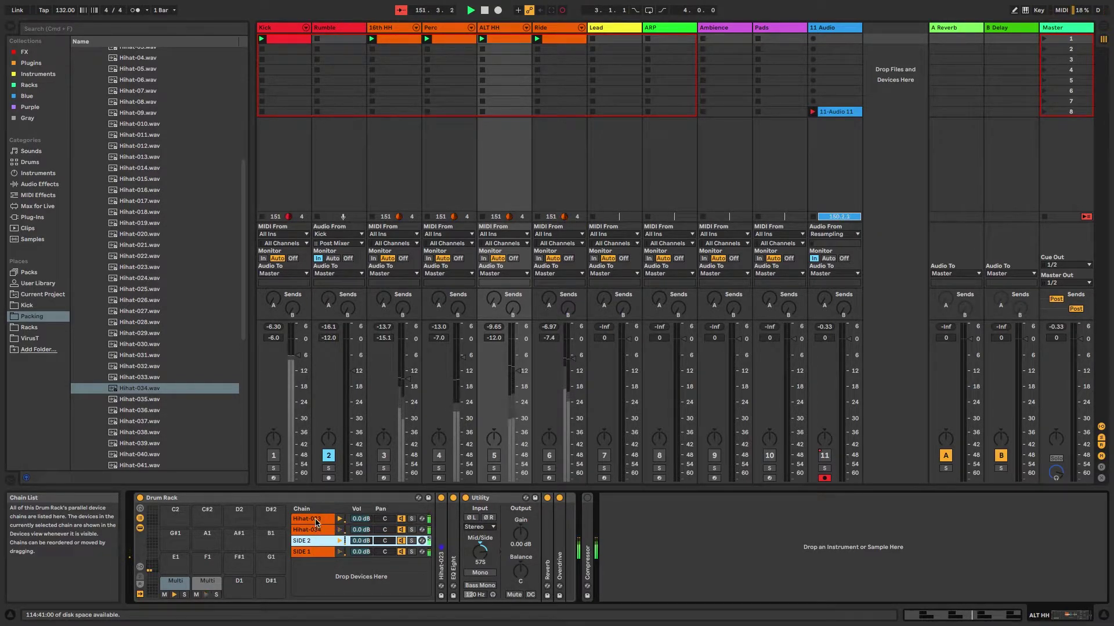
click(316, 521)
click(505, 498)
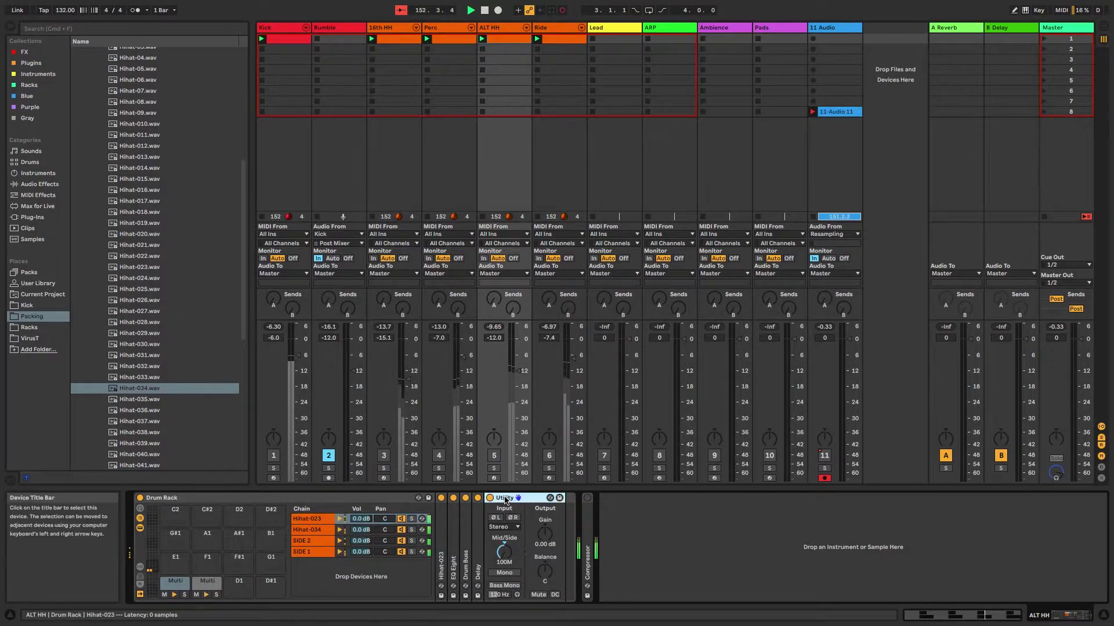
click(327, 519)
click(323, 532)
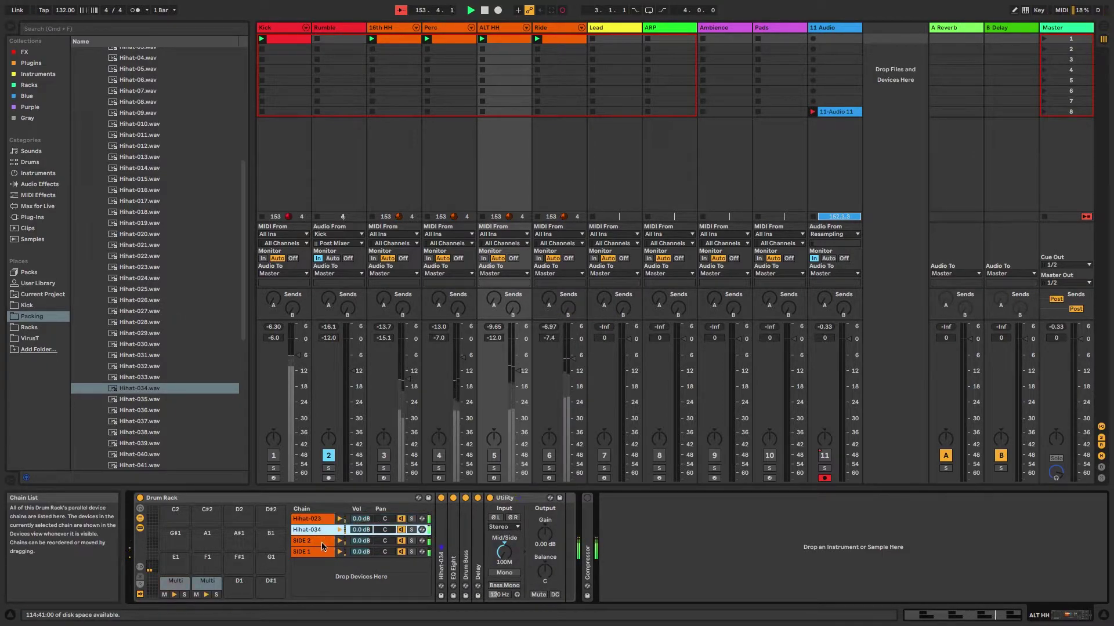
click(321, 541)
click(319, 554)
click(323, 520)
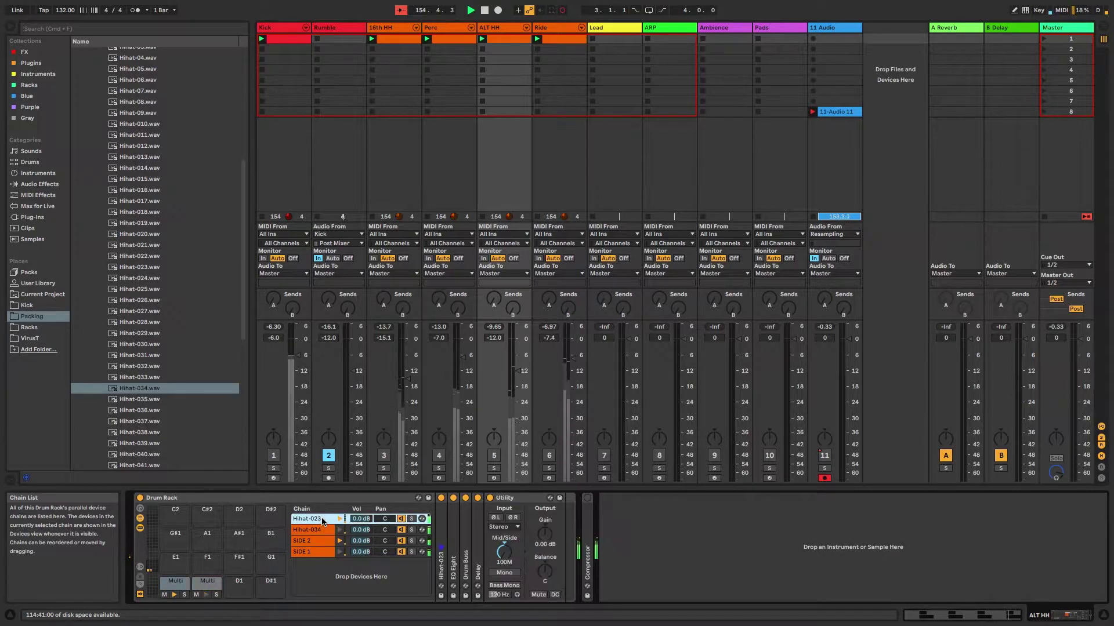
key(Down)
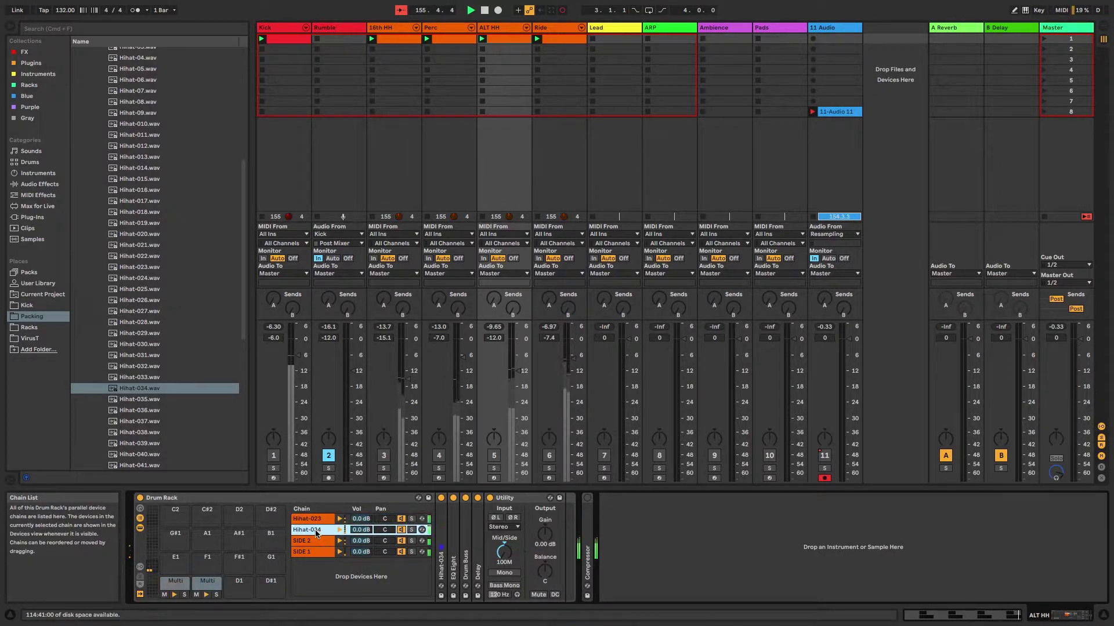
Examine the Utility mid/side settings on the SIDE 2 and SIDE 1 chains, fold their open devices, and return to the Hihat-023 chain
click(309, 544)
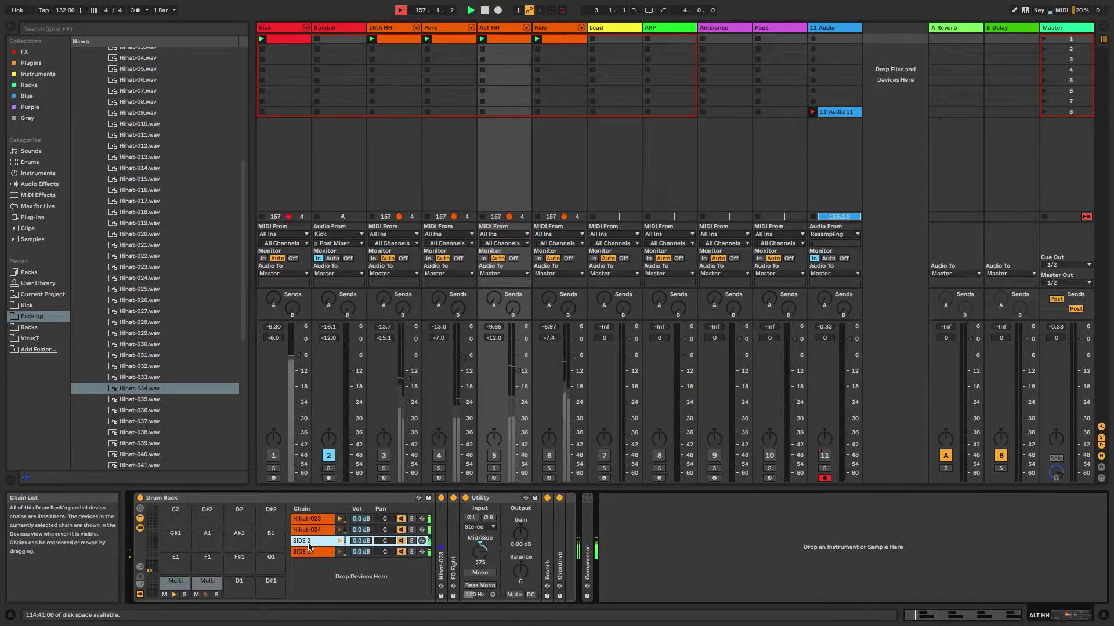
double_click(502, 502)
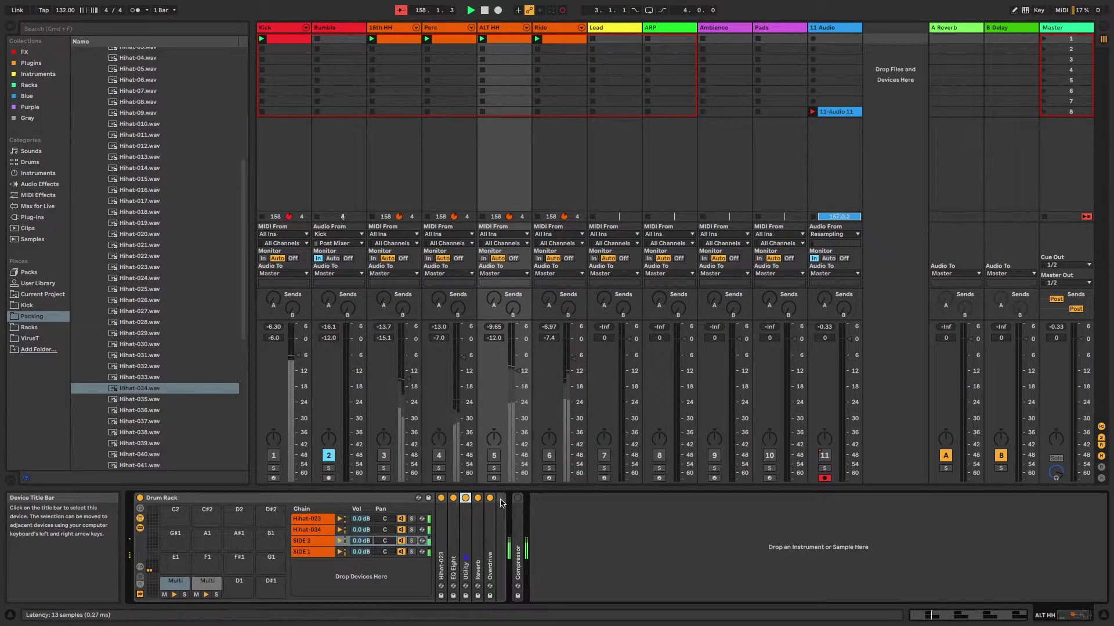
click(323, 553)
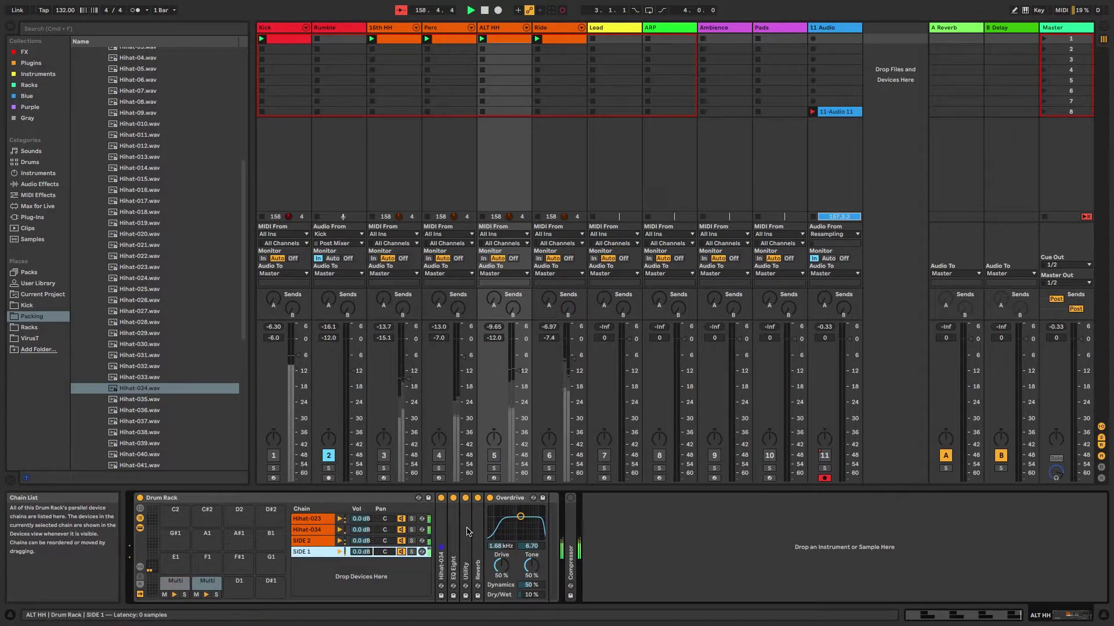
double_click(511, 498)
double_click(468, 540)
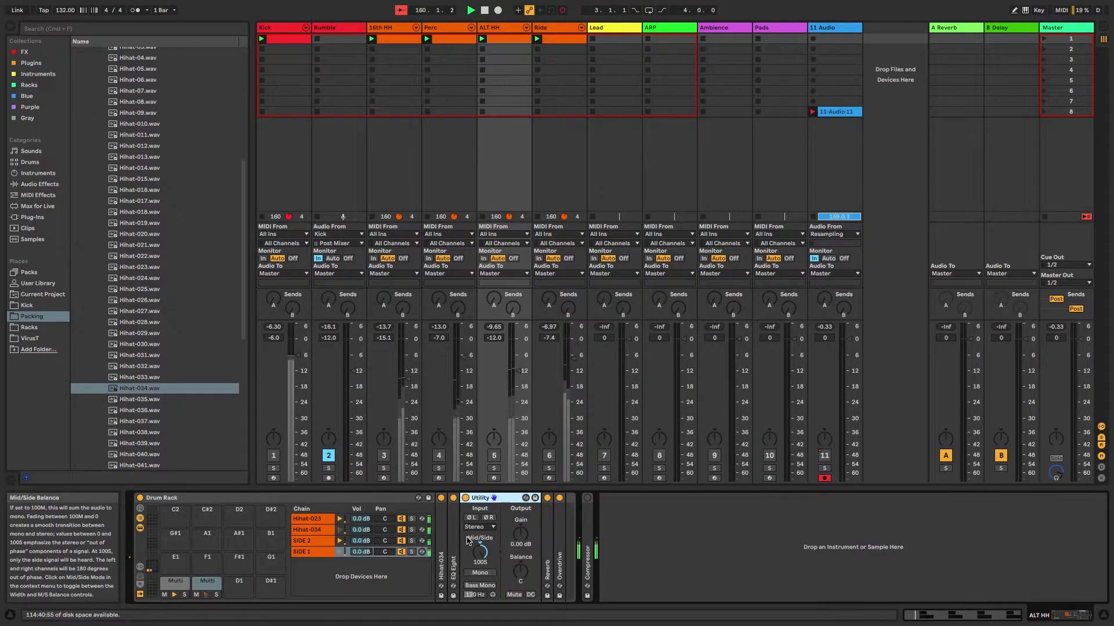
double_click(492, 500)
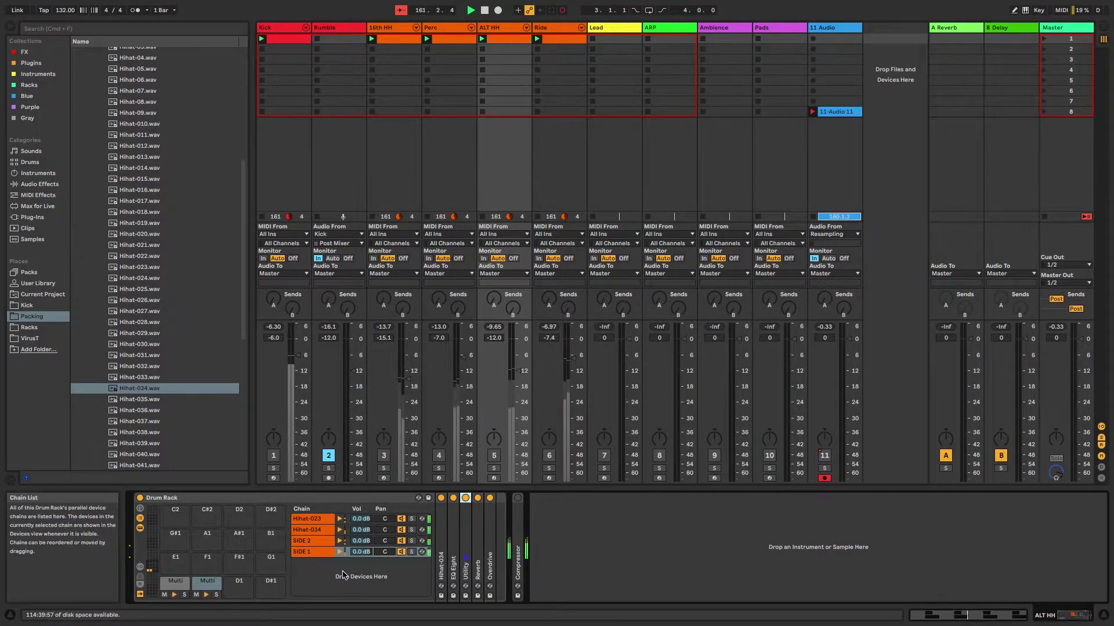
click(312, 521)
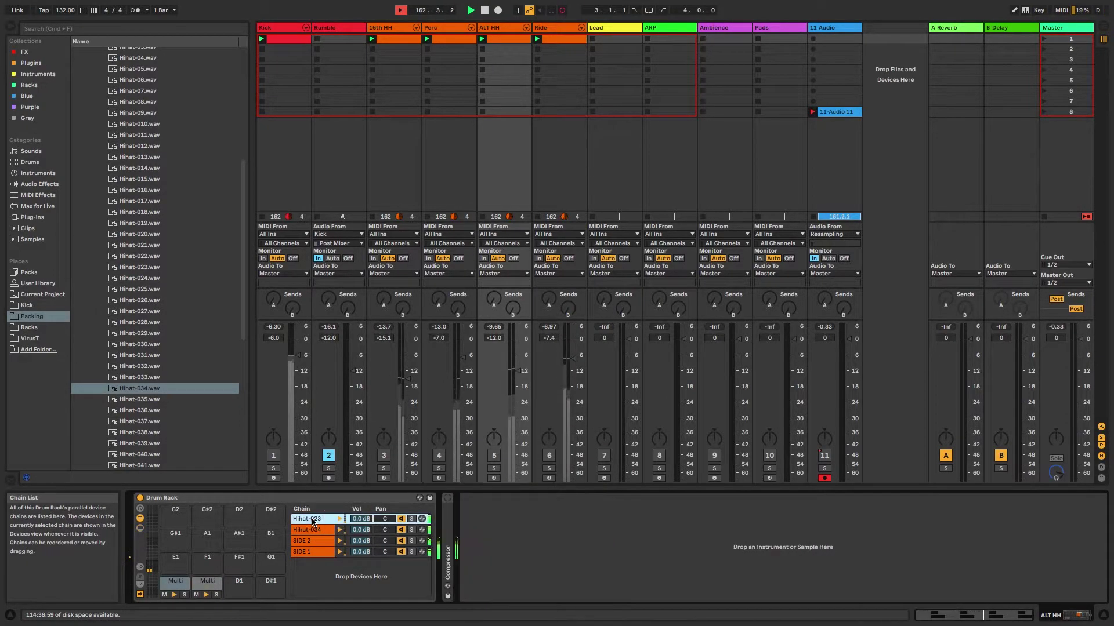
click(312, 520)
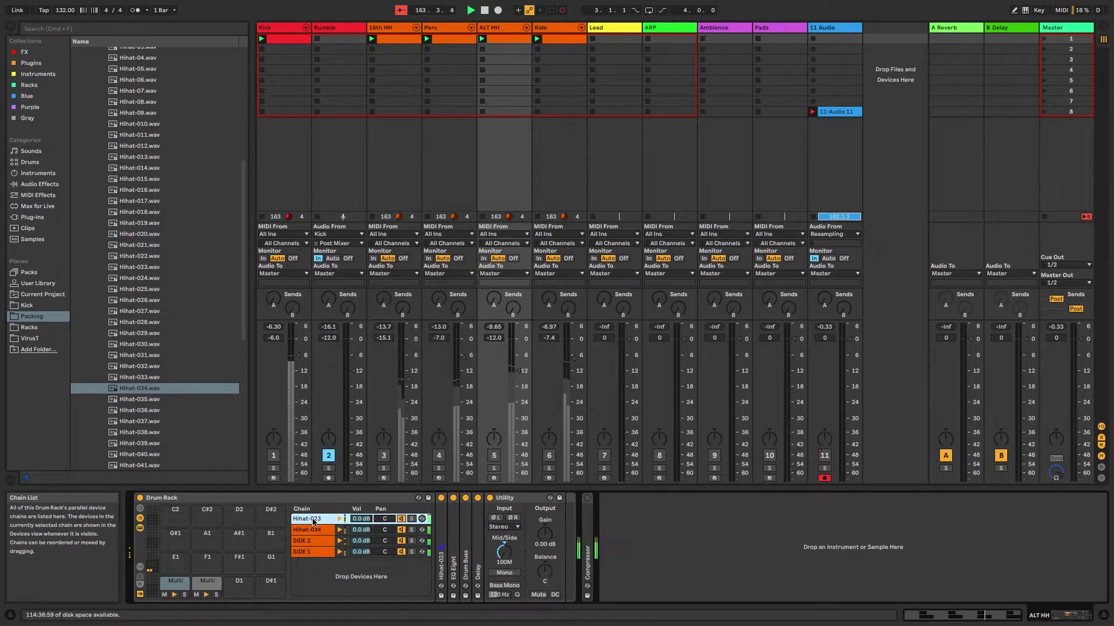
Switch the Hihat-023 chain's Utility out of Mid/Side Mode and compare it with the Utility on the other chains
right_click(502, 551)
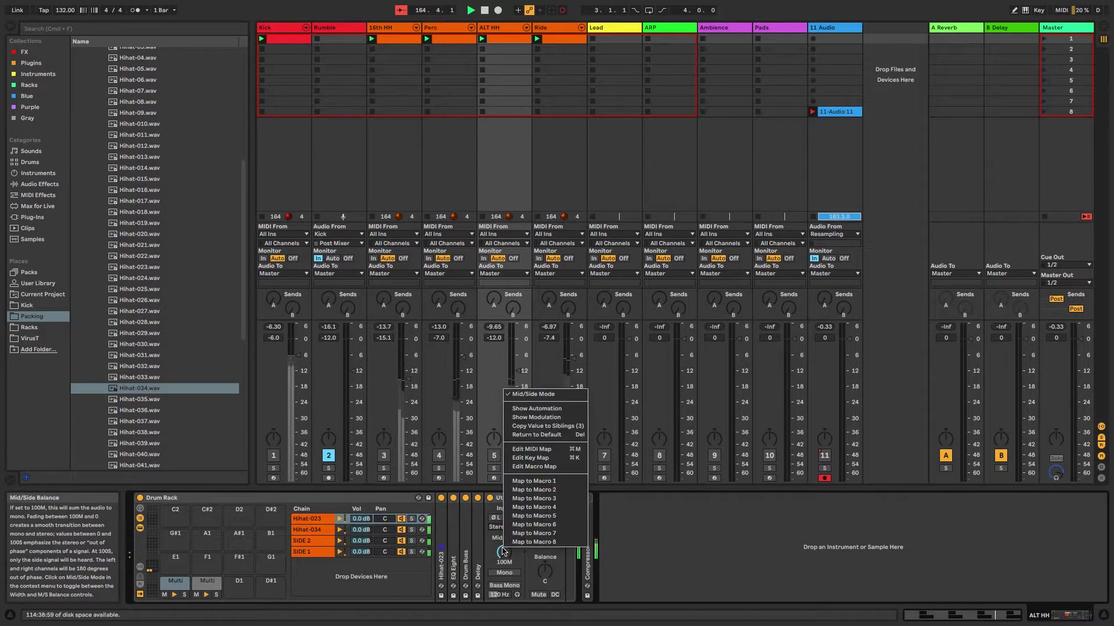
click(536, 395)
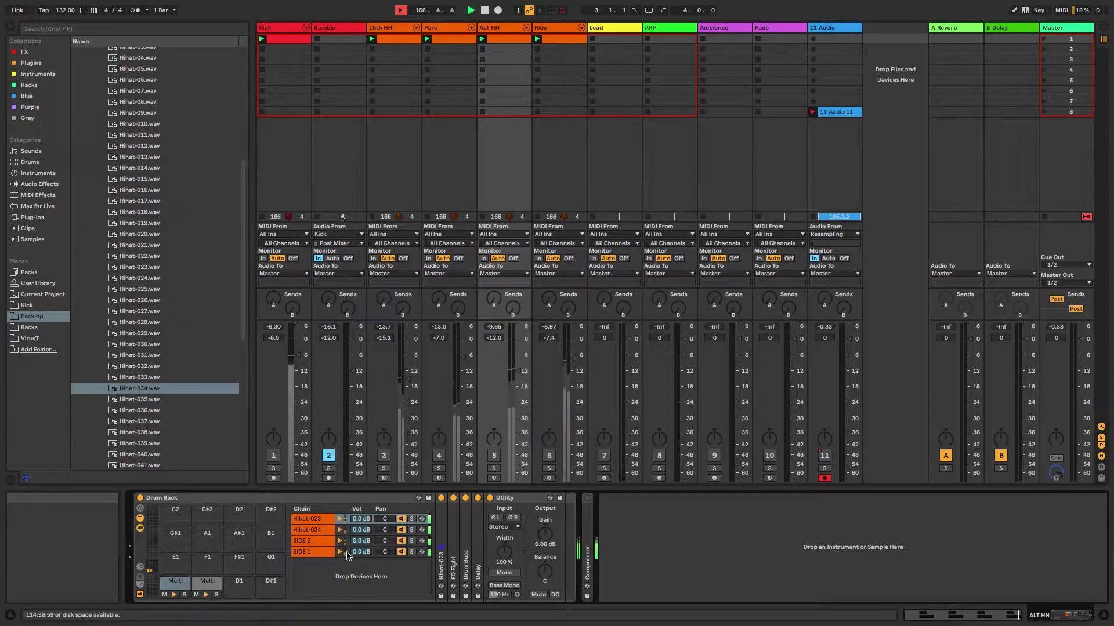
click(305, 530)
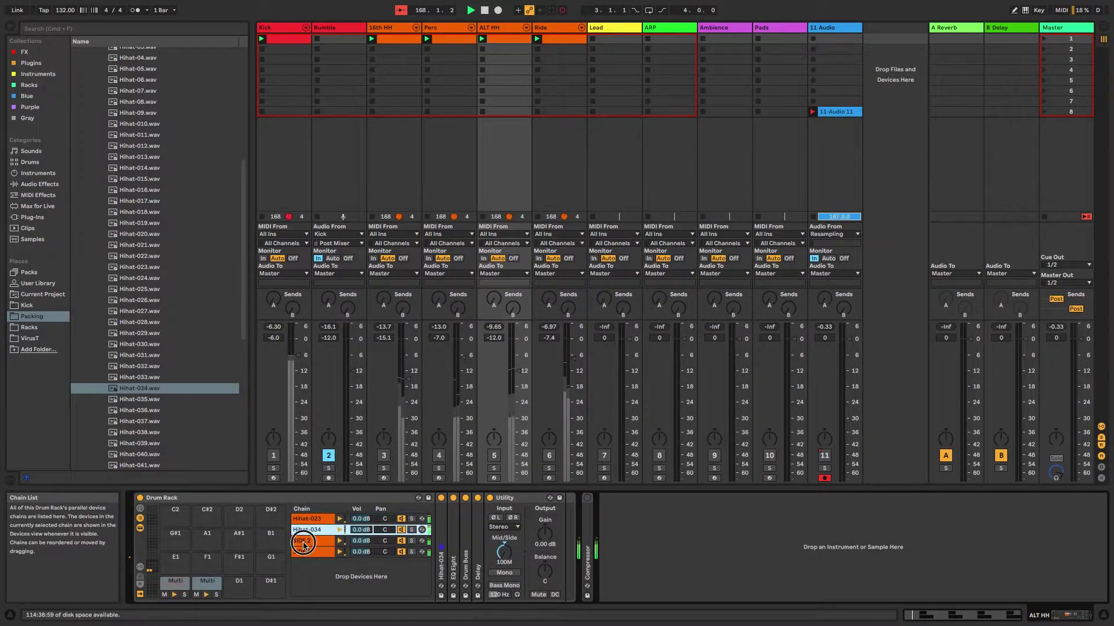
click(303, 543)
click(303, 553)
click(307, 541)
click(308, 529)
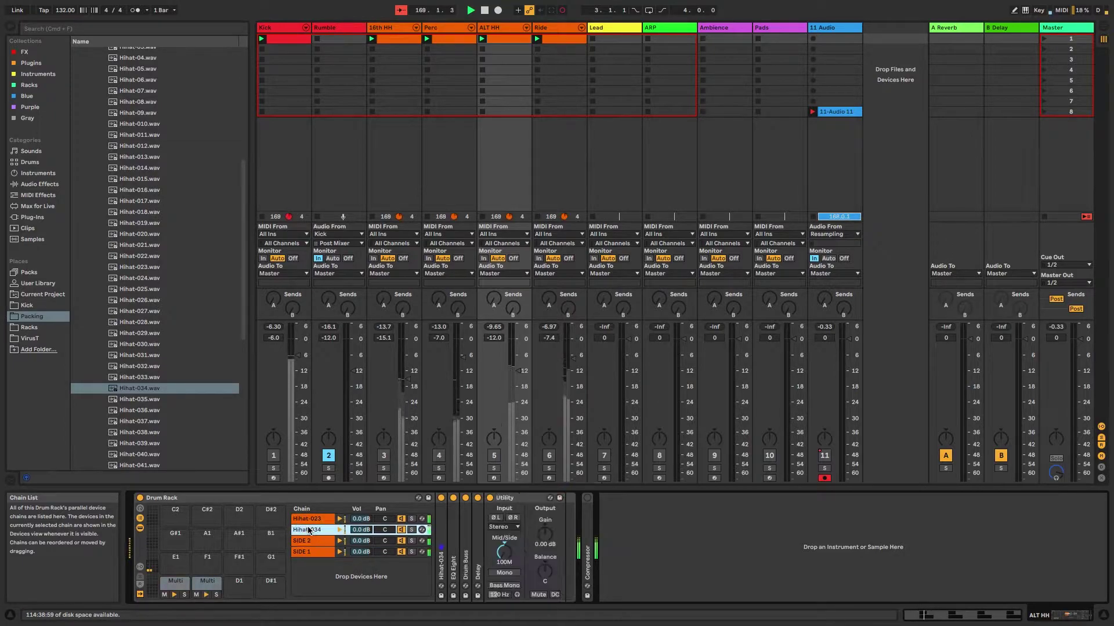
click(306, 519)
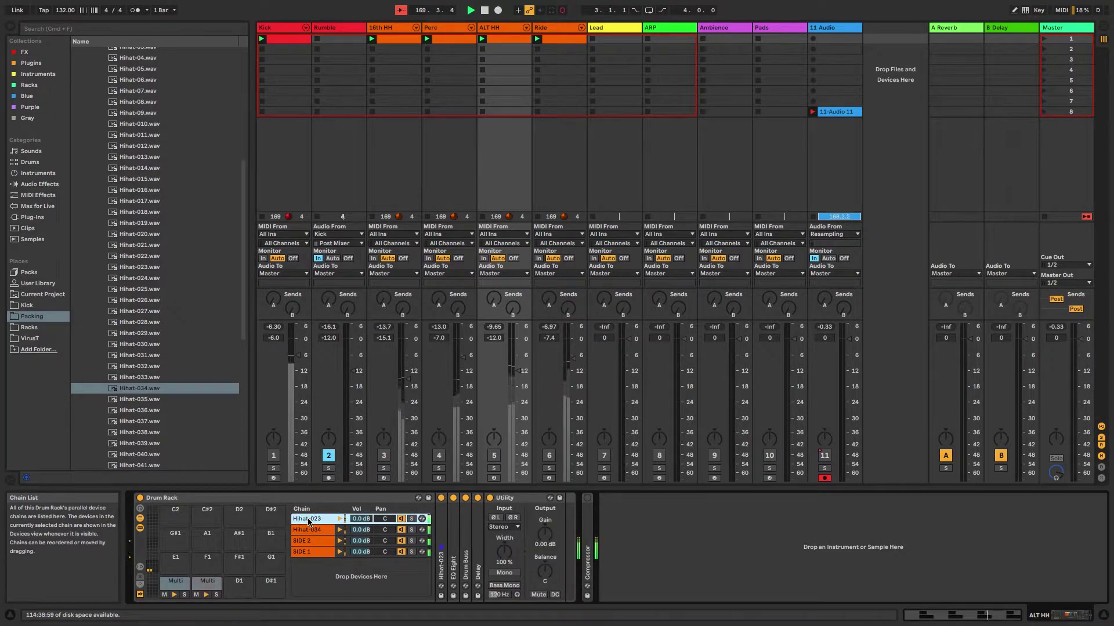
Re-enable Mid/Side Mode on the Hihat-023 chain's Utility and check the Utility on Hihat-034
click(504, 551)
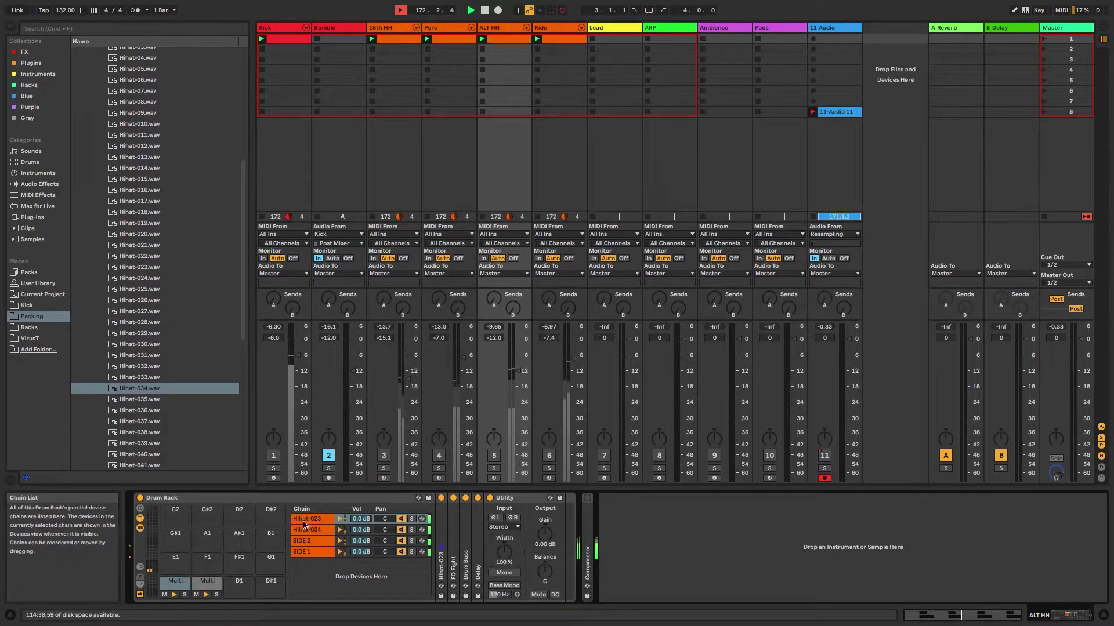
right_click(504, 550)
key(Escape)
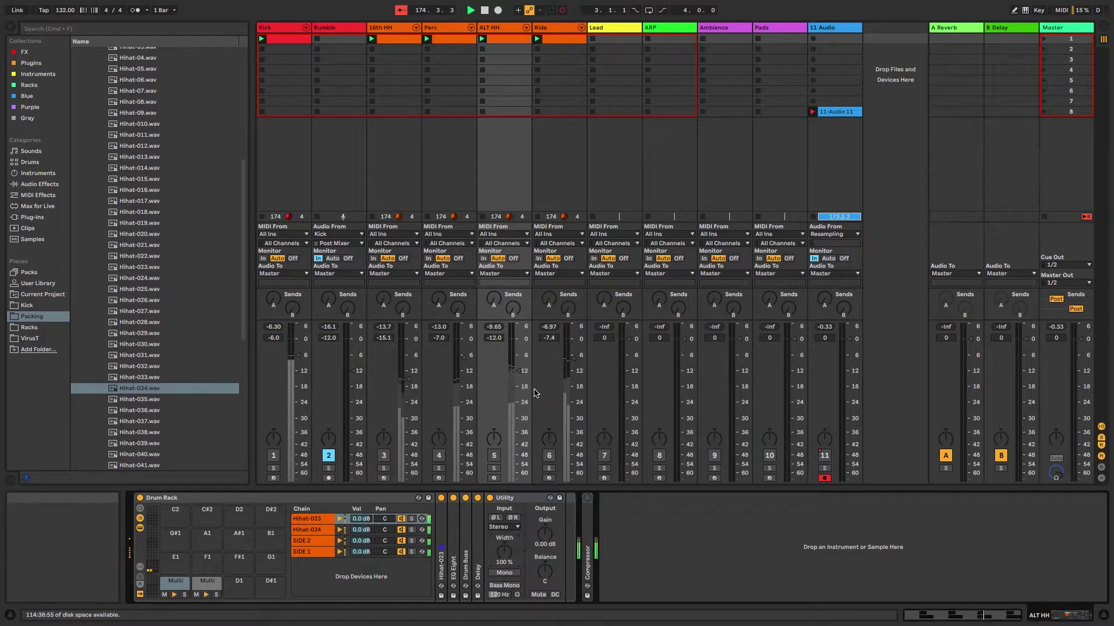
right_click(504, 548)
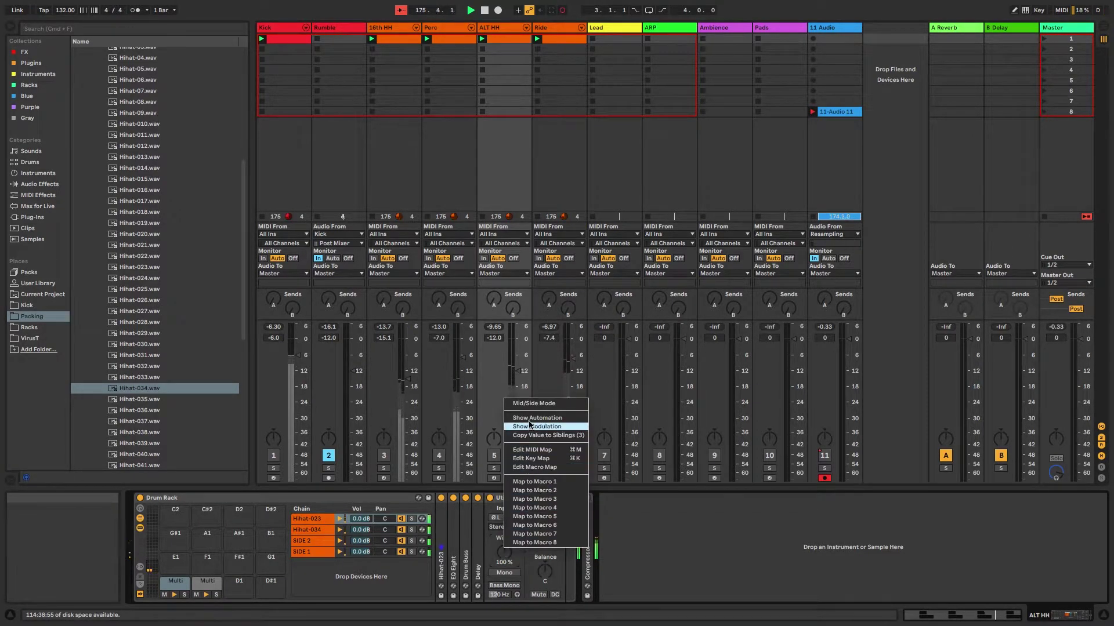
click(528, 403)
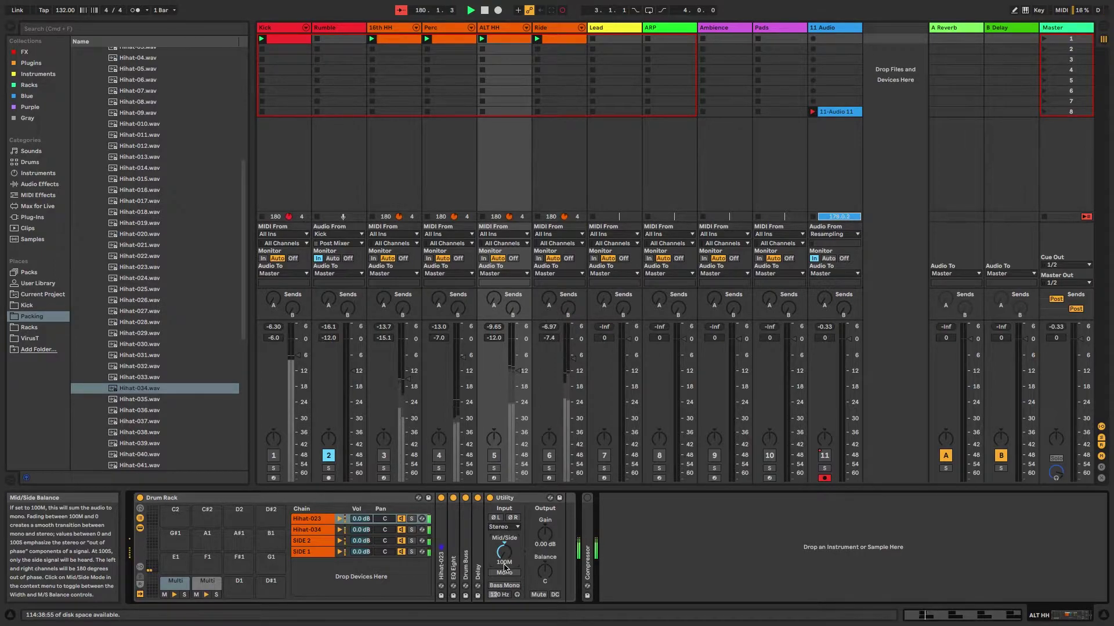
click(325, 519)
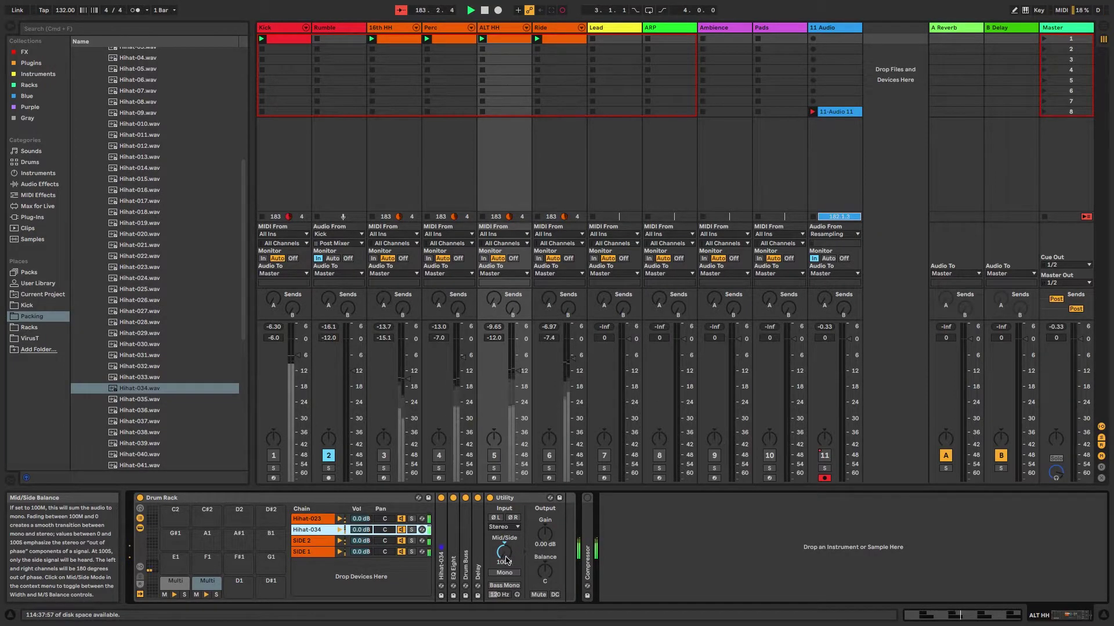
Reorder the Drum Rack chains so that SIDE 1 sits above SIDE 2
click(305, 541)
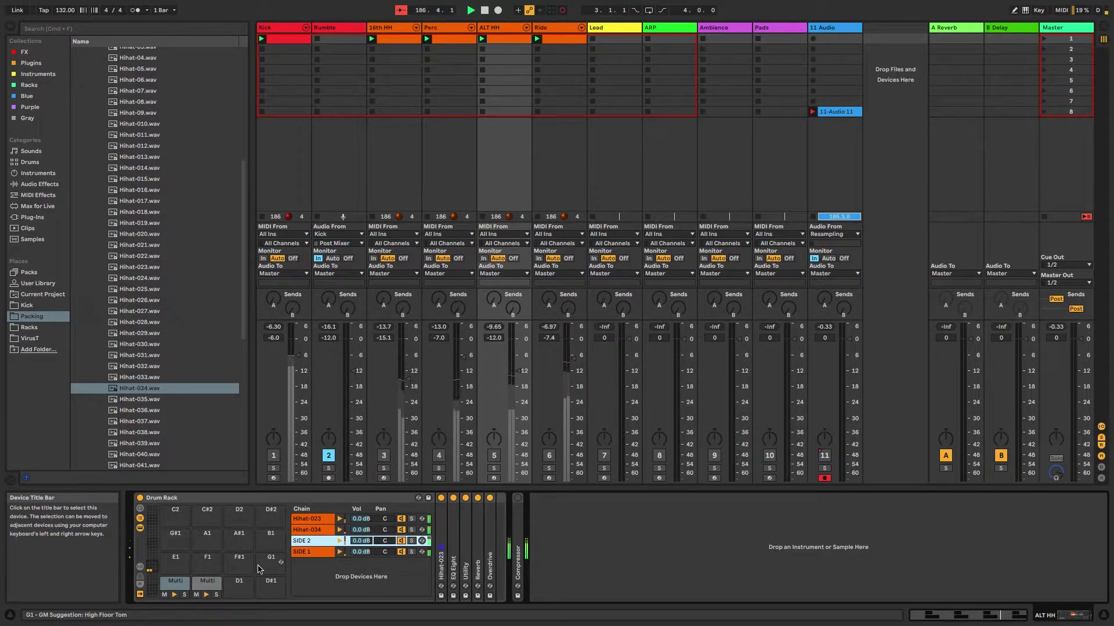
click(313, 553)
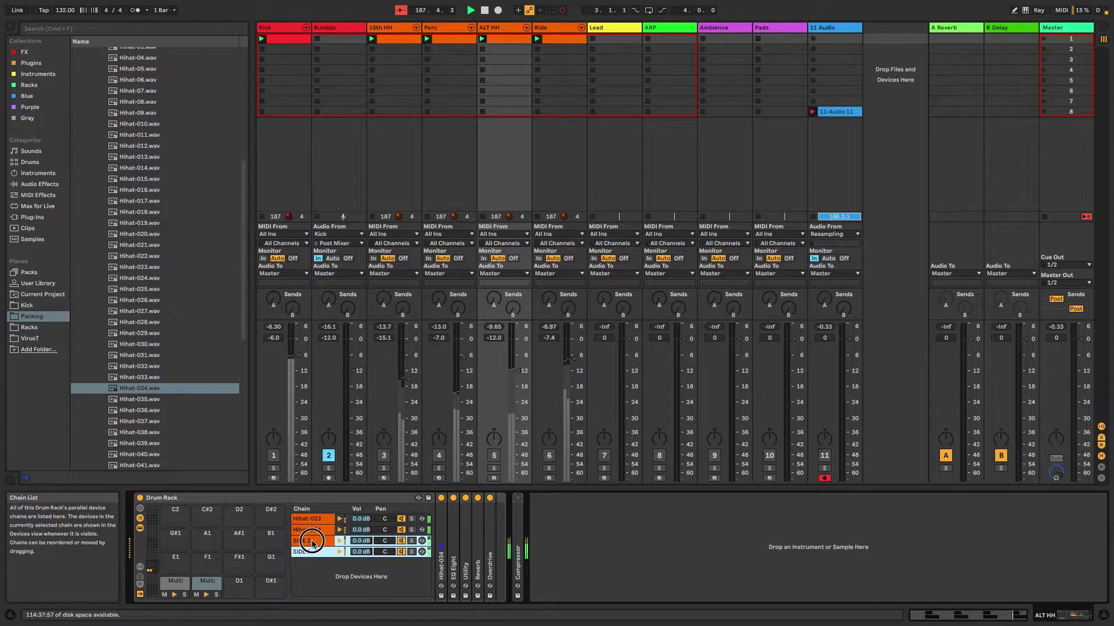
shift+click(305, 542)
click(307, 542)
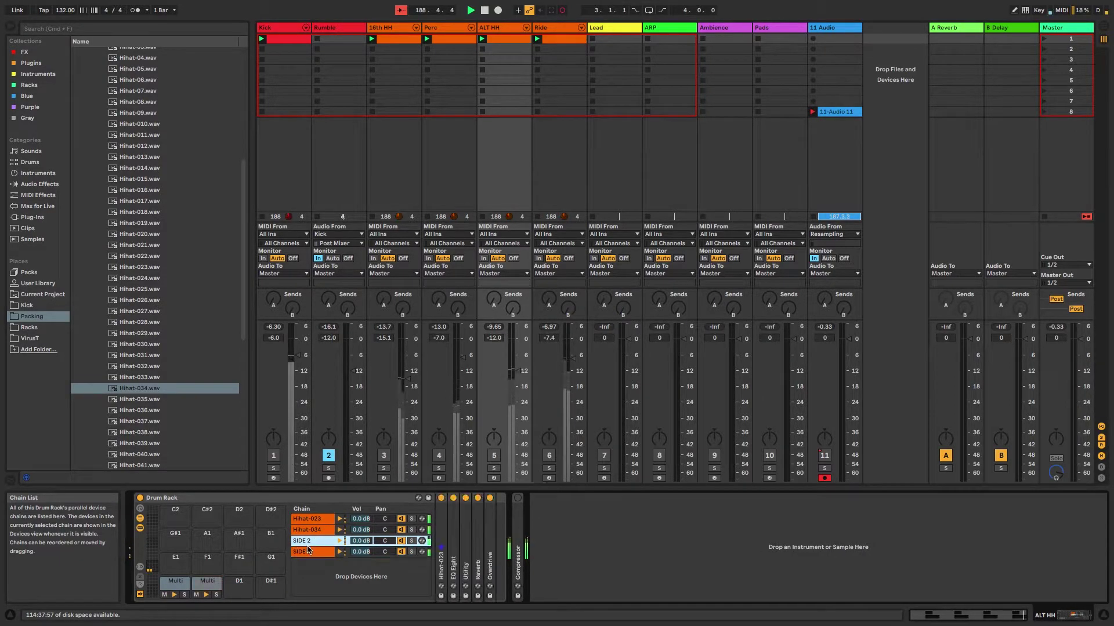
click(304, 550)
click(303, 552)
drag(303, 551, 301, 544)
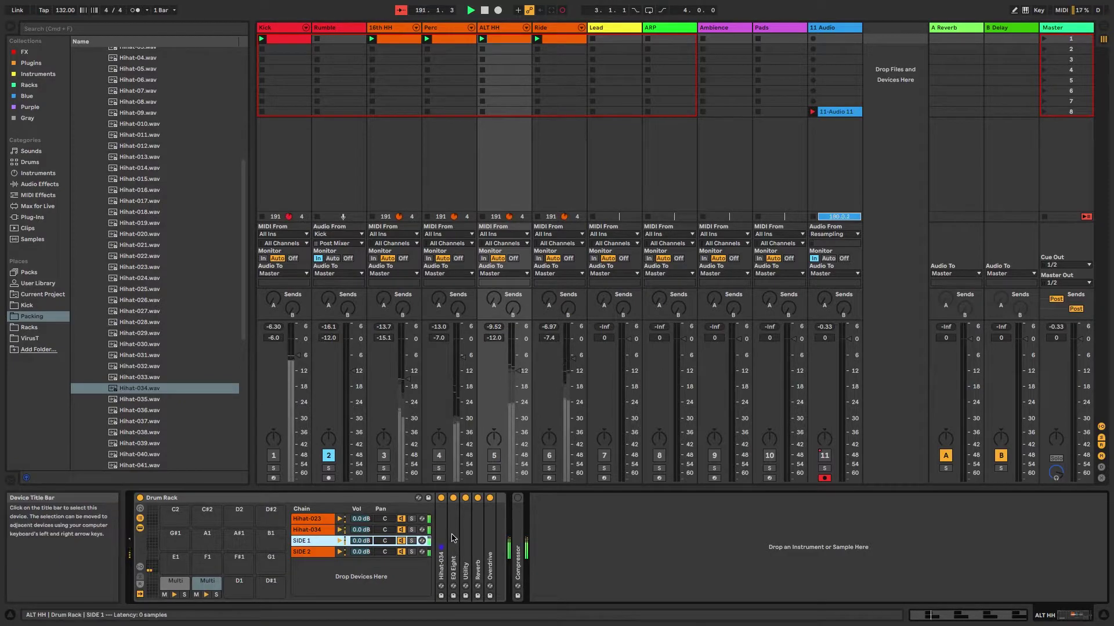
Examine and compare the Utility mid/side balance on the SIDE 1 and SIDE 2 chains
double_click(465, 545)
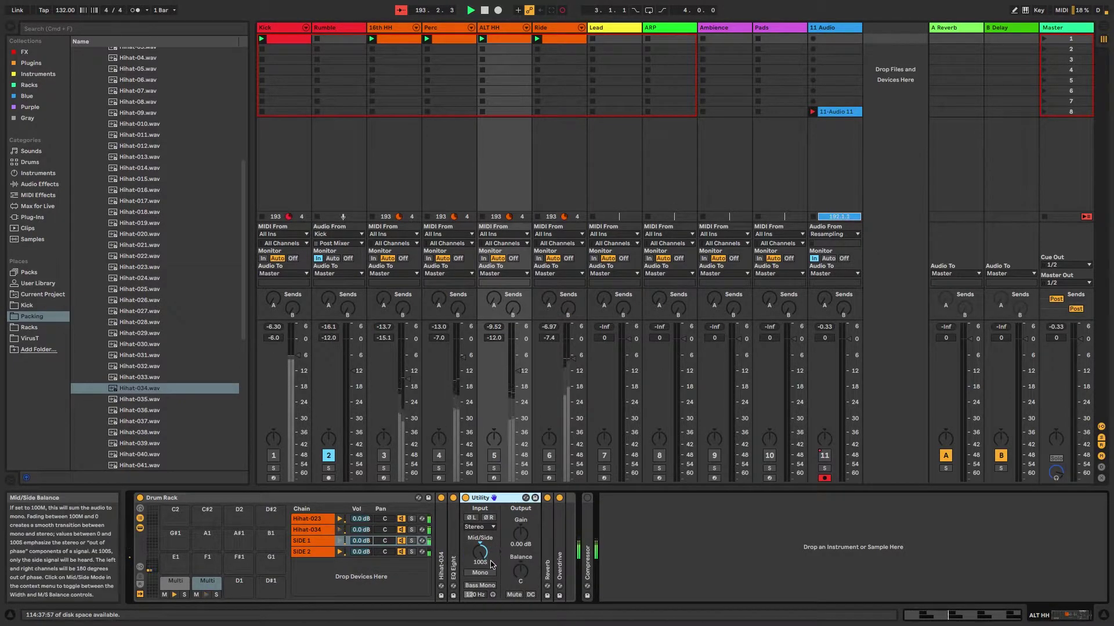
click(309, 554)
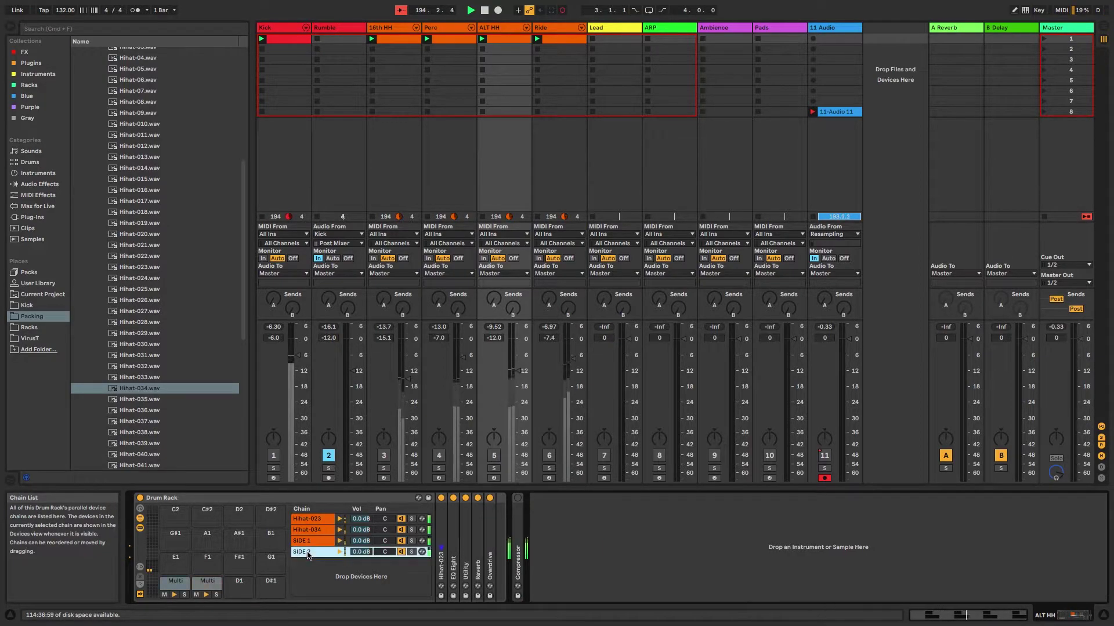
double_click(464, 546)
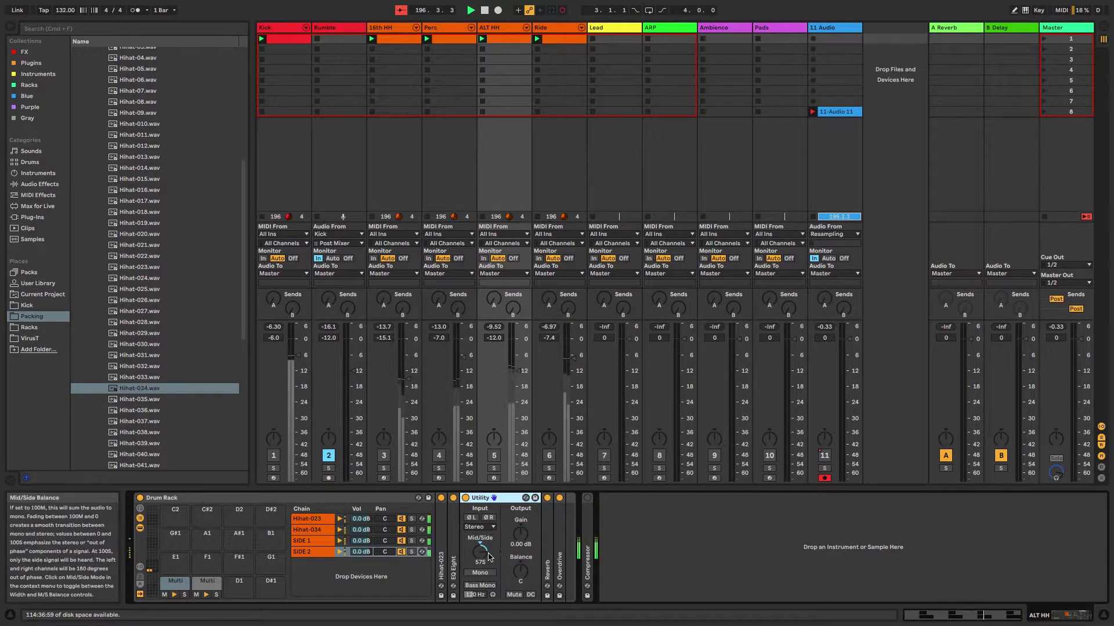
click(312, 554)
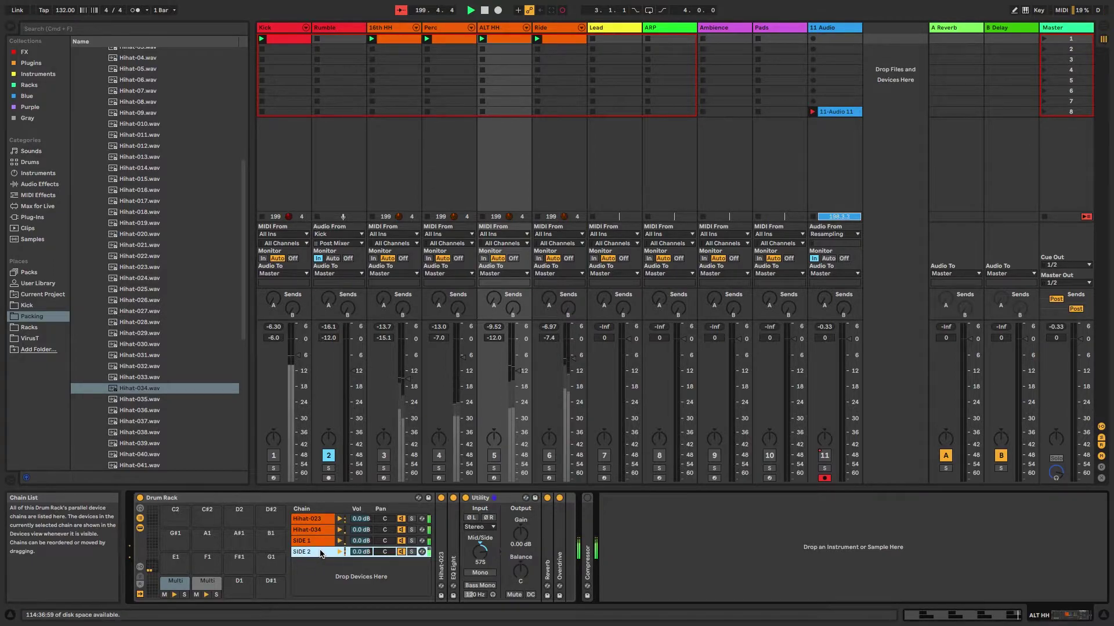
click(320, 542)
click(323, 552)
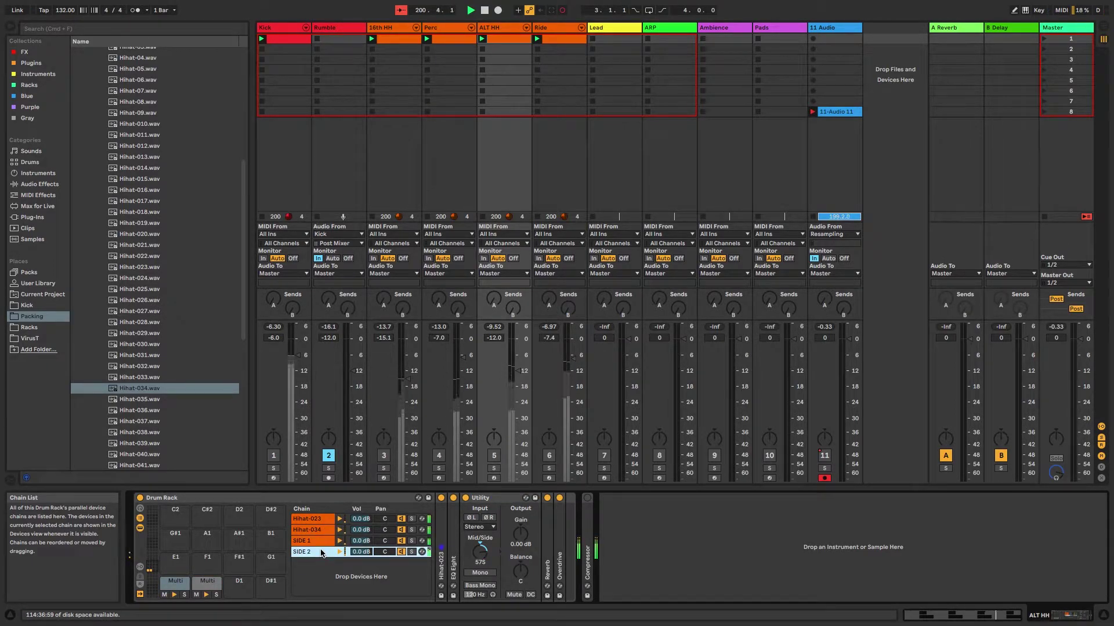
Examine the Reverb on SIDE 2 and SIDE 1 and the Overdrive on SIDE 1, folding each device and both chains' Utility
double_click(549, 562)
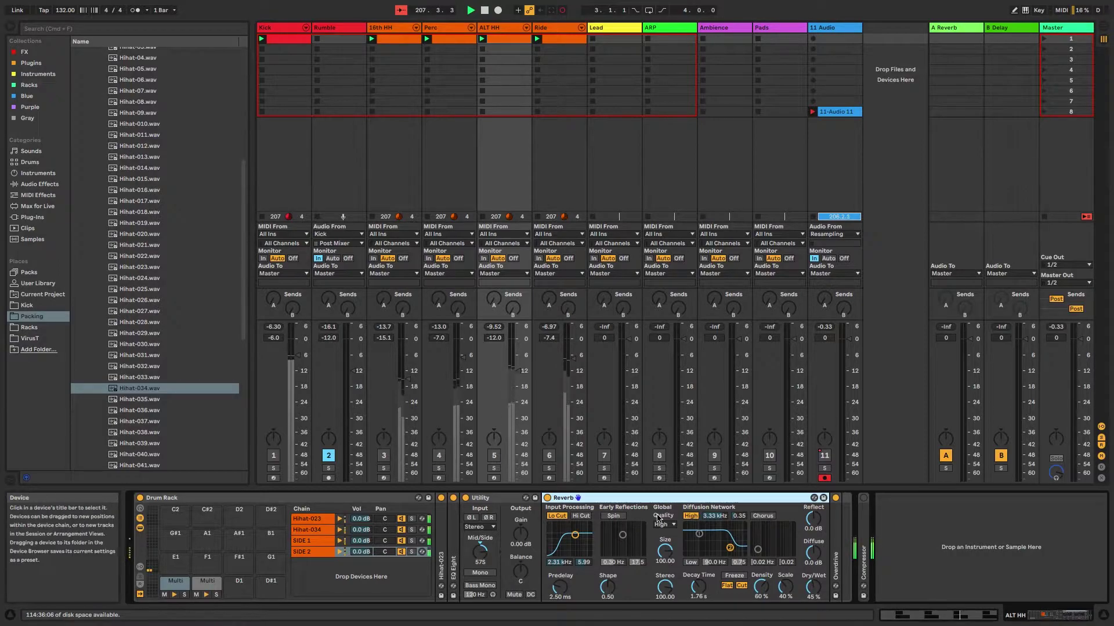
double_click(640, 499)
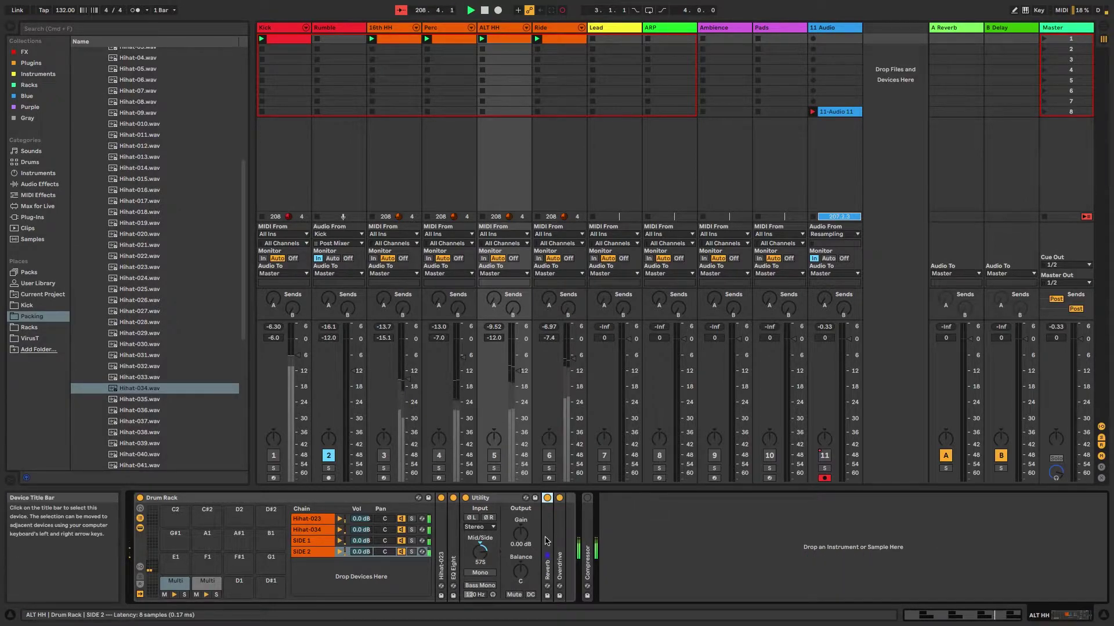
click(319, 543)
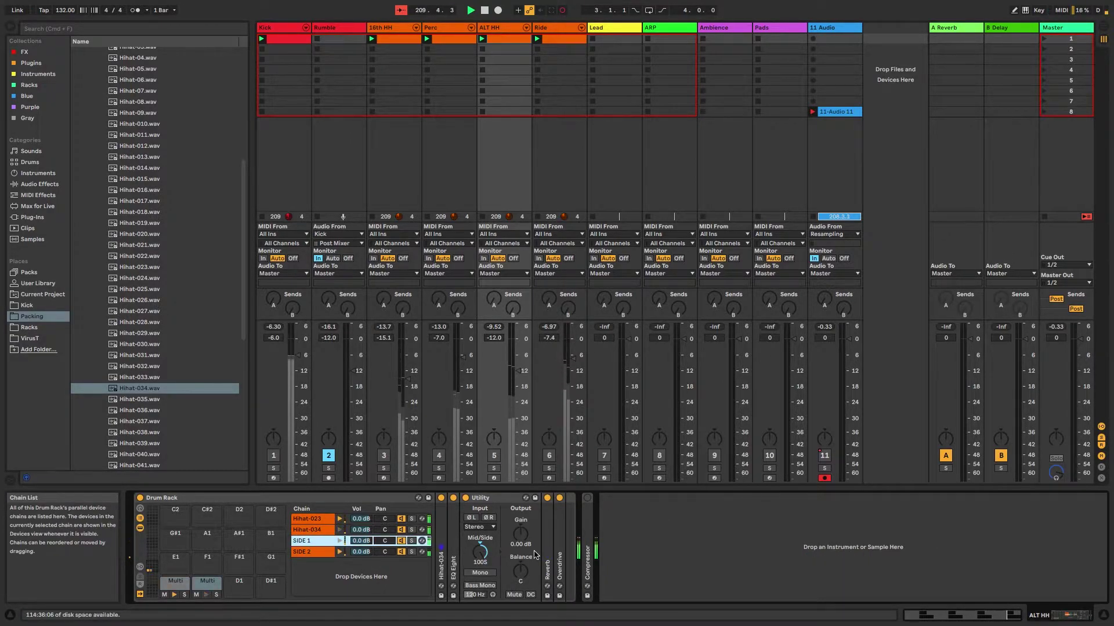
double_click(496, 498)
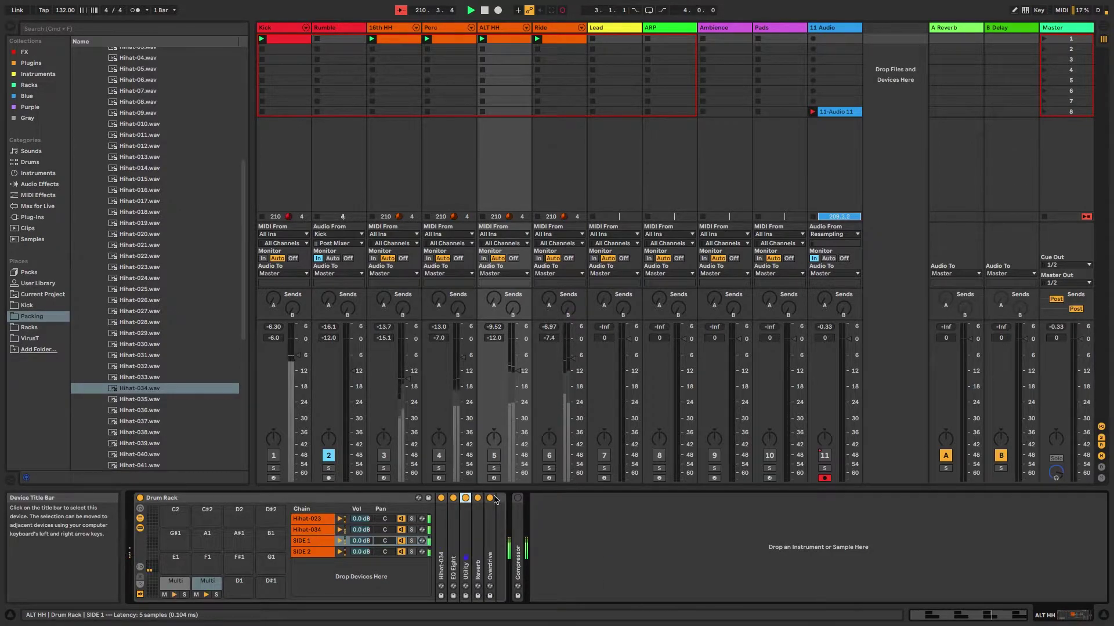
double_click(479, 528)
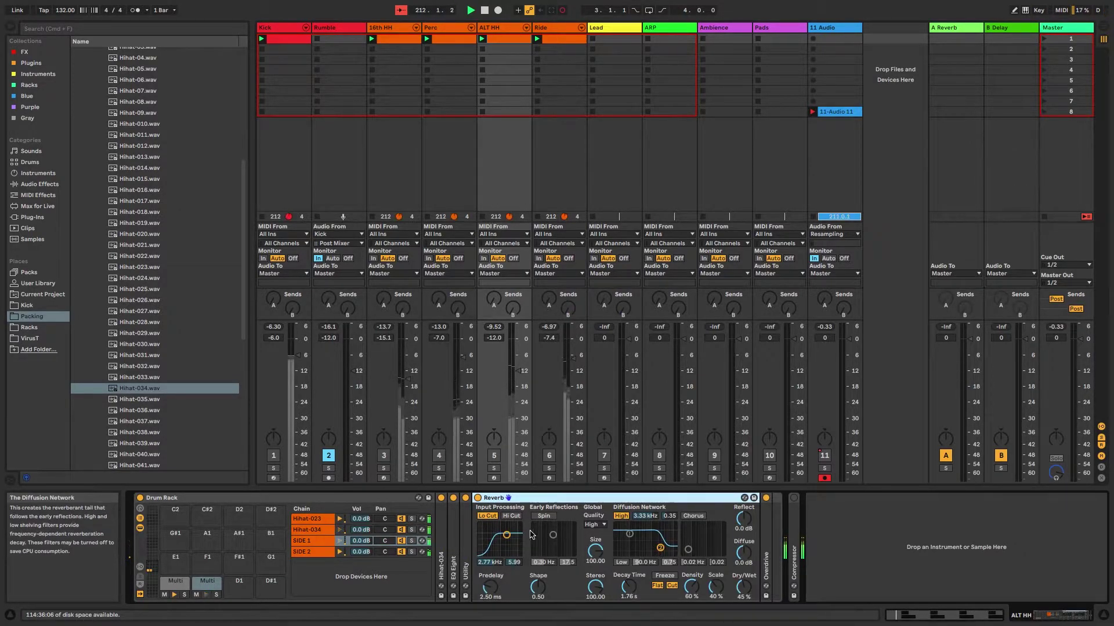
double_click(586, 500)
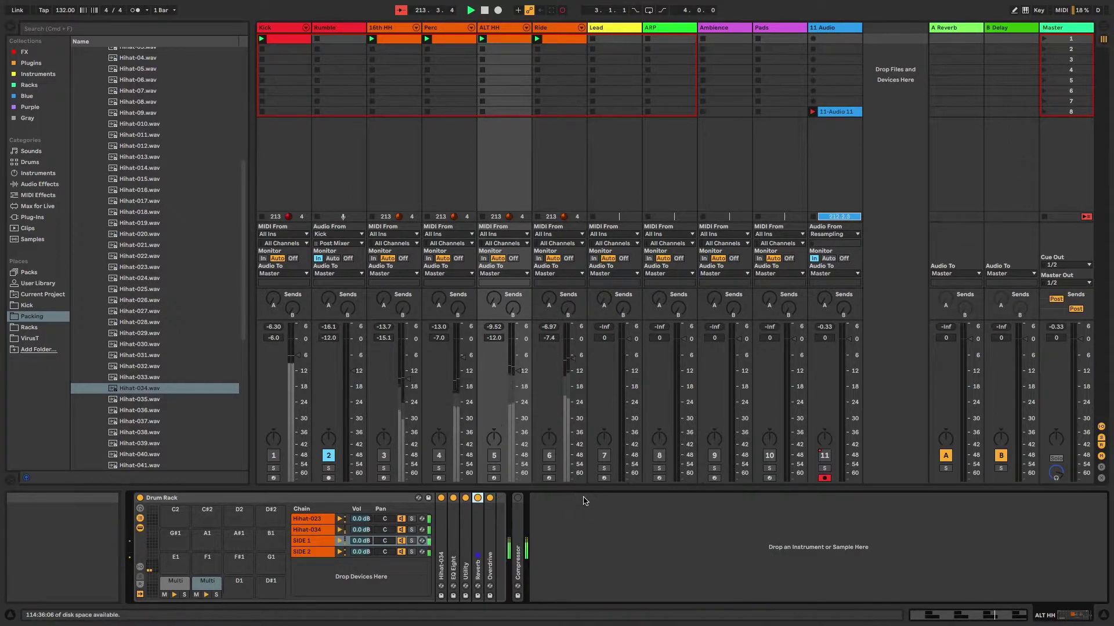
double_click(491, 539)
double_click(506, 500)
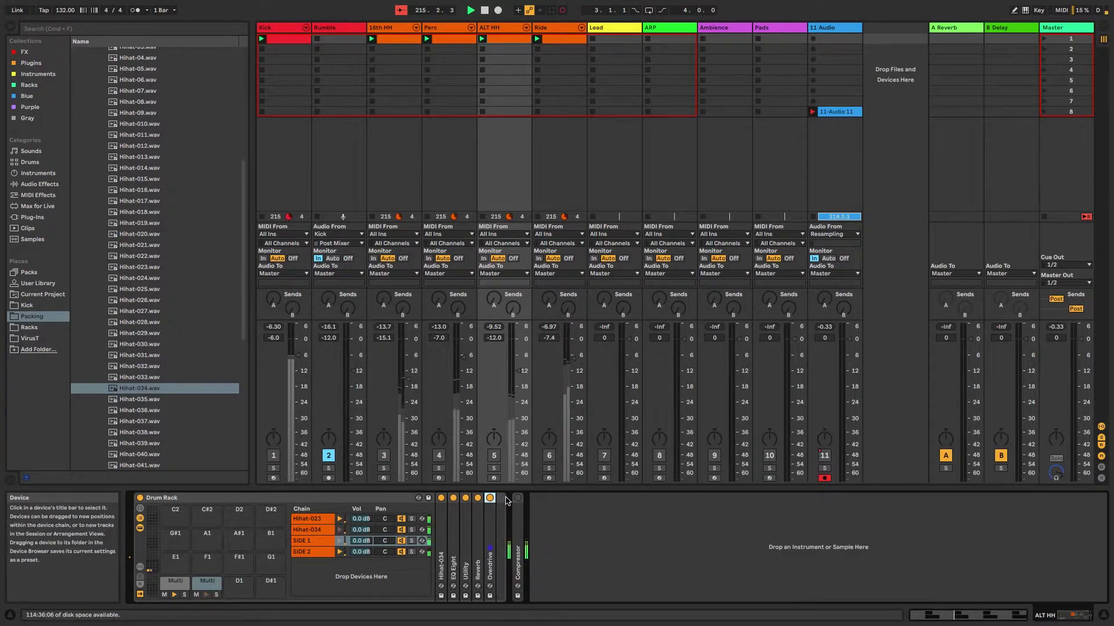
click(318, 552)
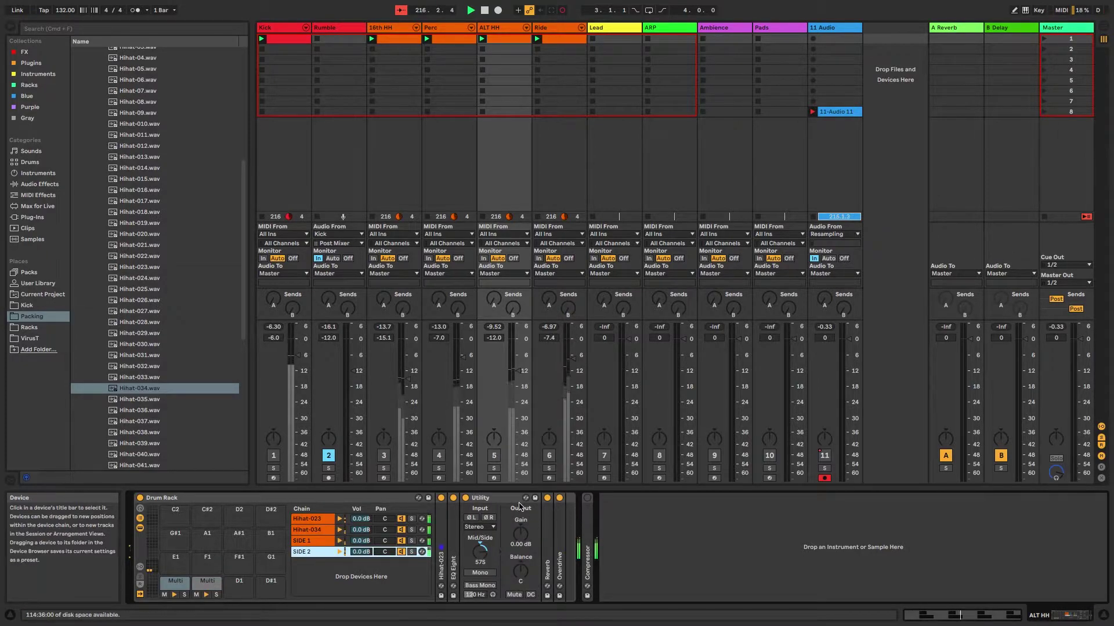
double_click(487, 498)
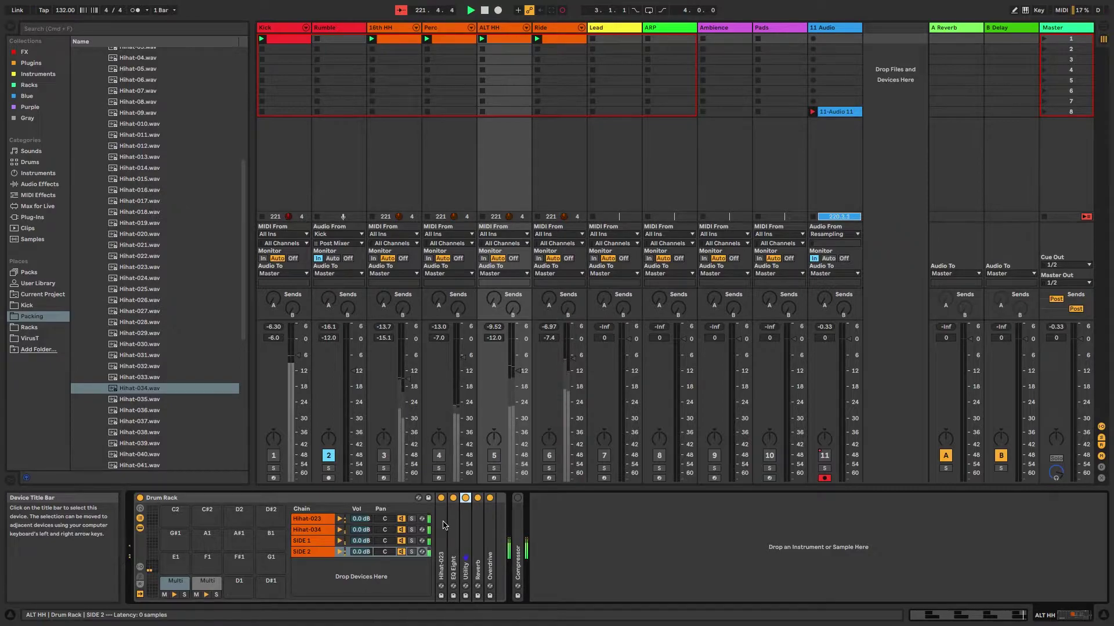
Solo the ALT HH track, view its resampled waveform in the 11-Audio clip, and release the solo
click(494, 469)
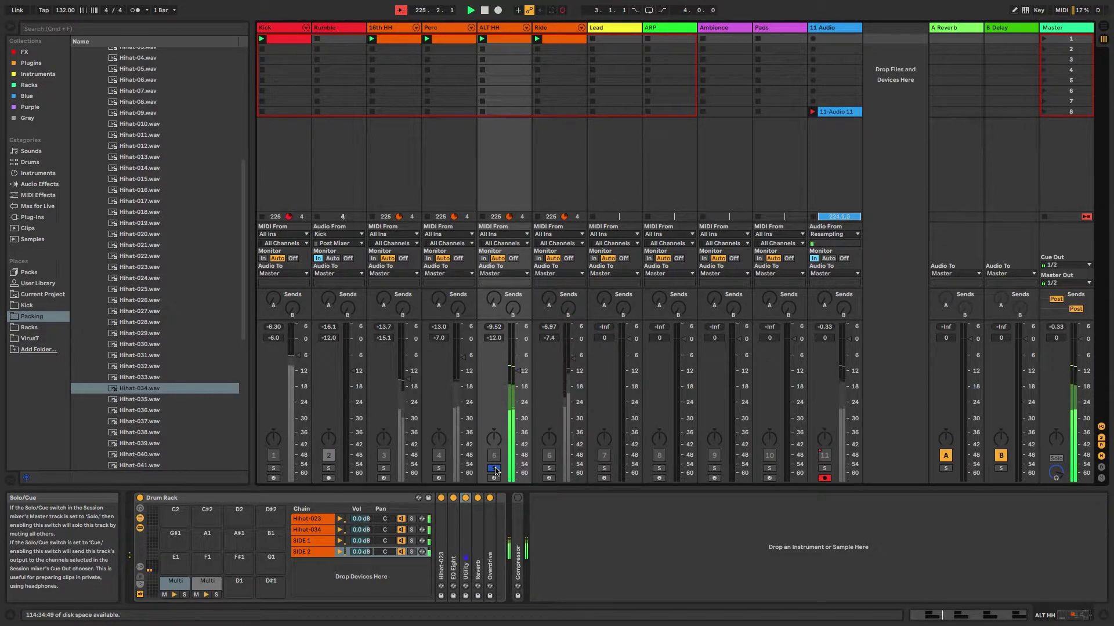
click(839, 111)
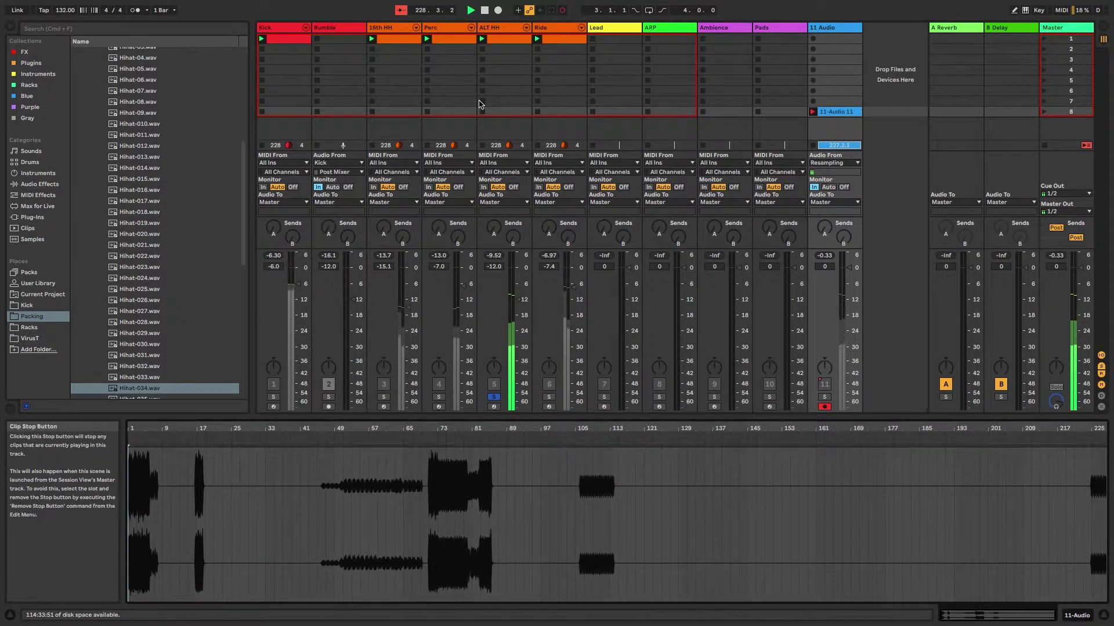
click(495, 398)
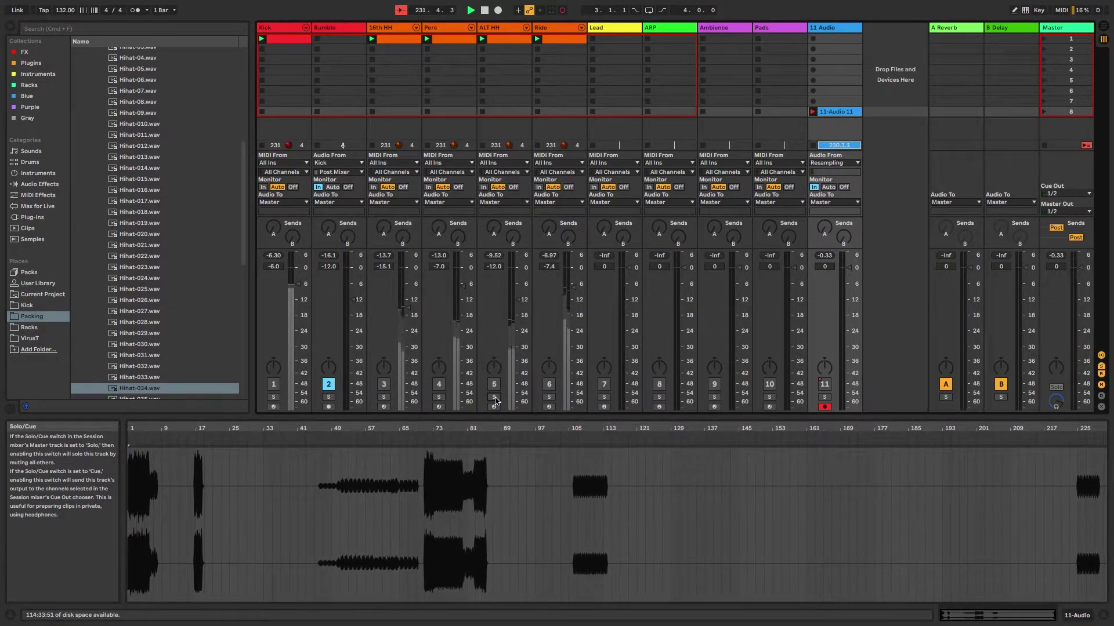
Compare the full mix without and with the Ride track, mute the tracks again, and select the Ride track
click(549, 384)
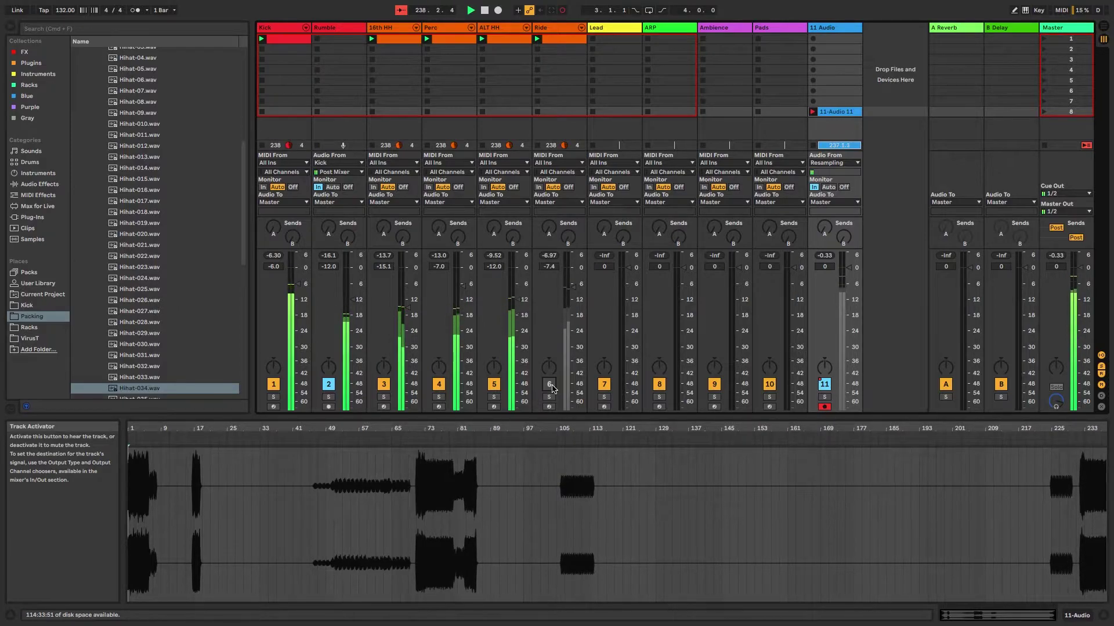
click(551, 386)
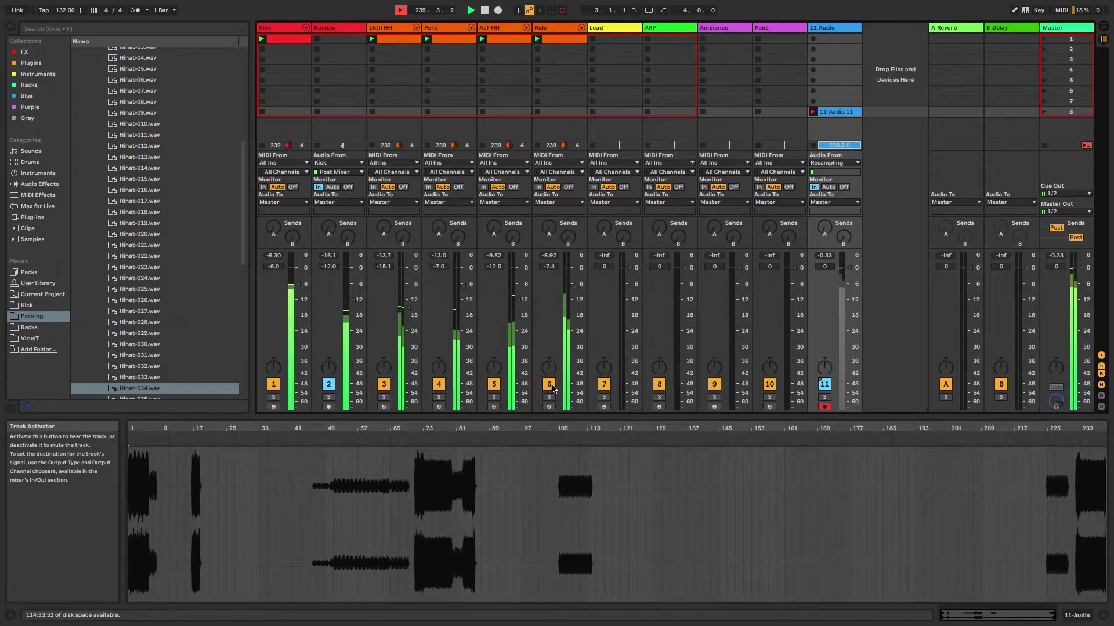
super+click(549, 384)
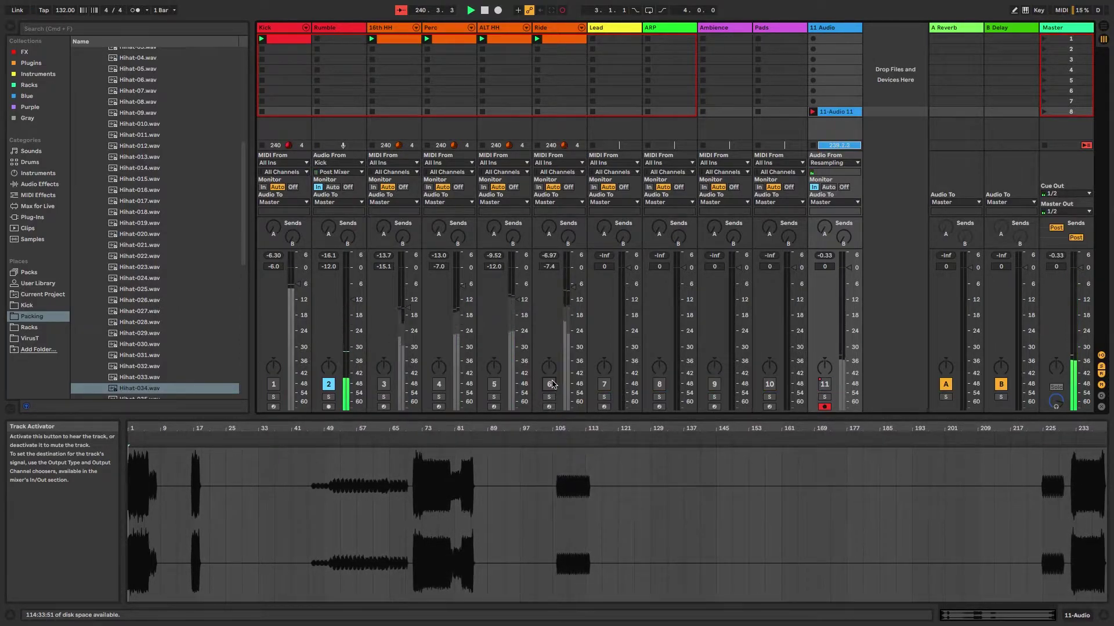
click(546, 27)
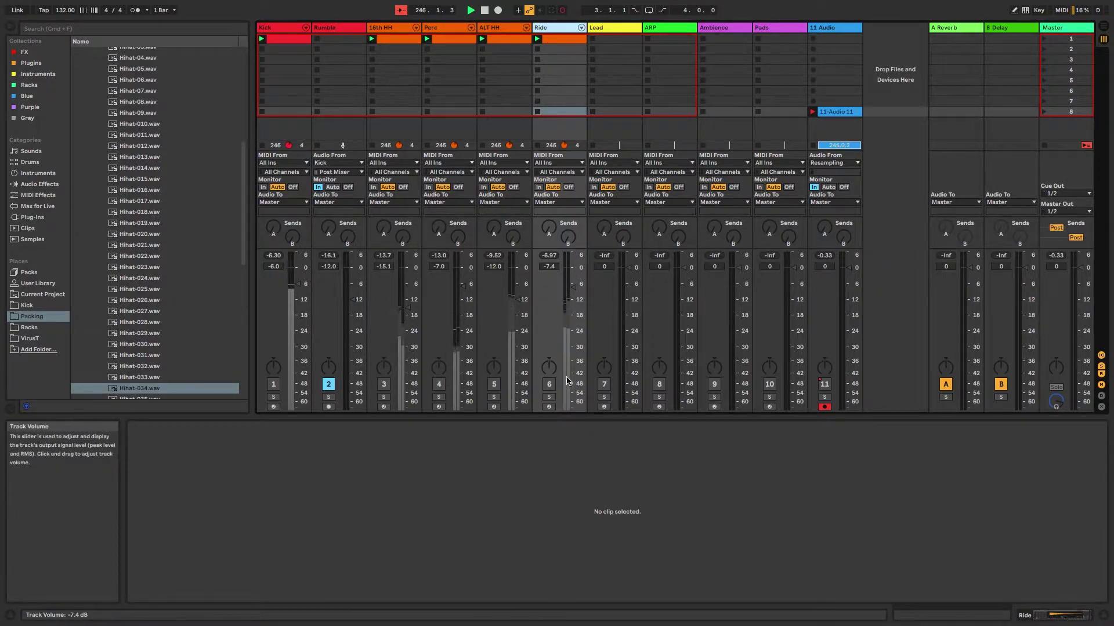
Solo the Ride track, view its MIDI clip's note pattern, and release the solo
click(549, 398)
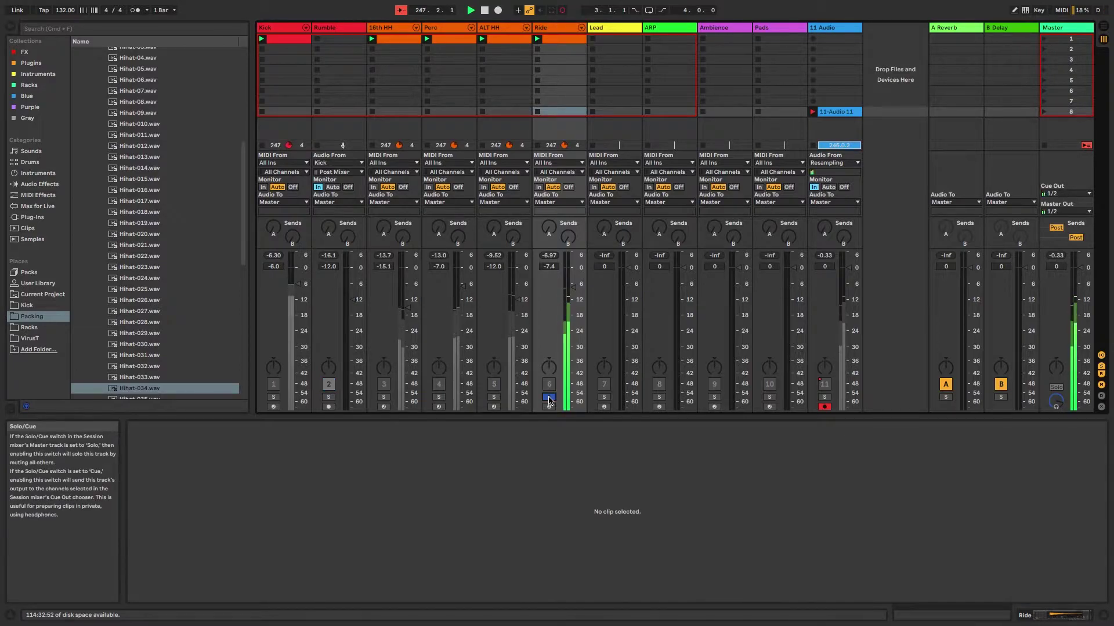
click(561, 41)
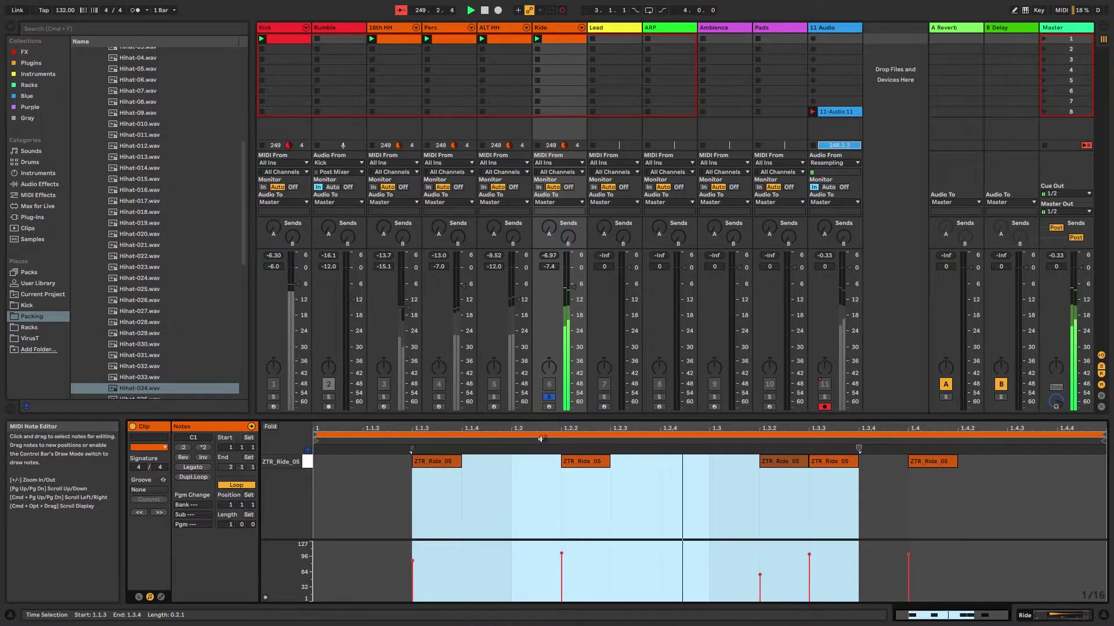
click(548, 399)
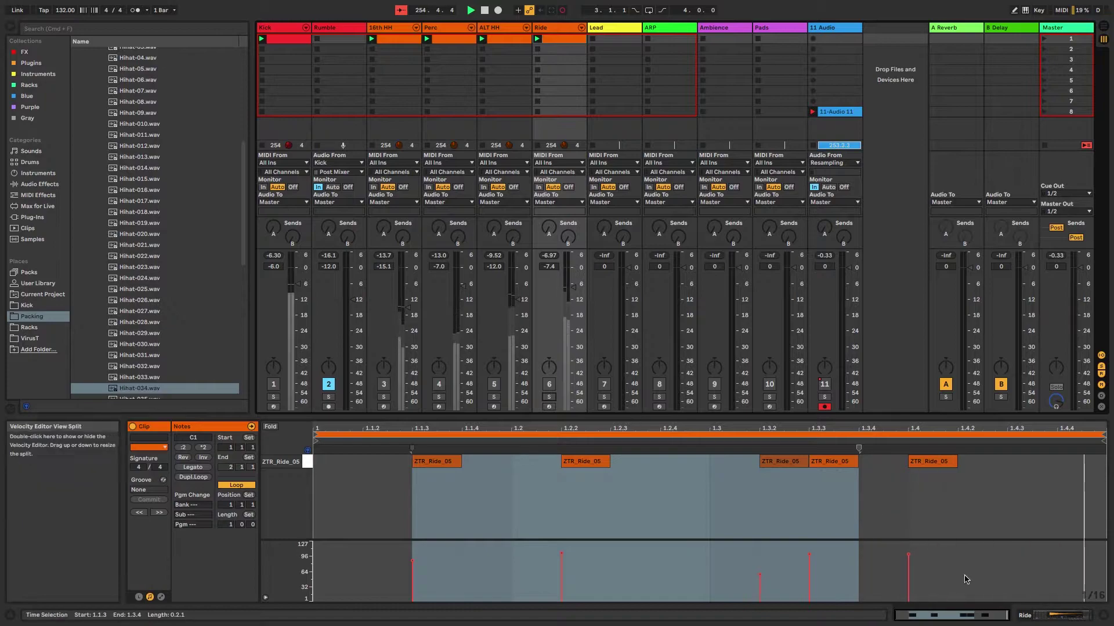
Show the Ride track's devices, bypass EQ Eight, Redux, Echo, Reverb and Saturator, and solo the track
key(shift+Tab)
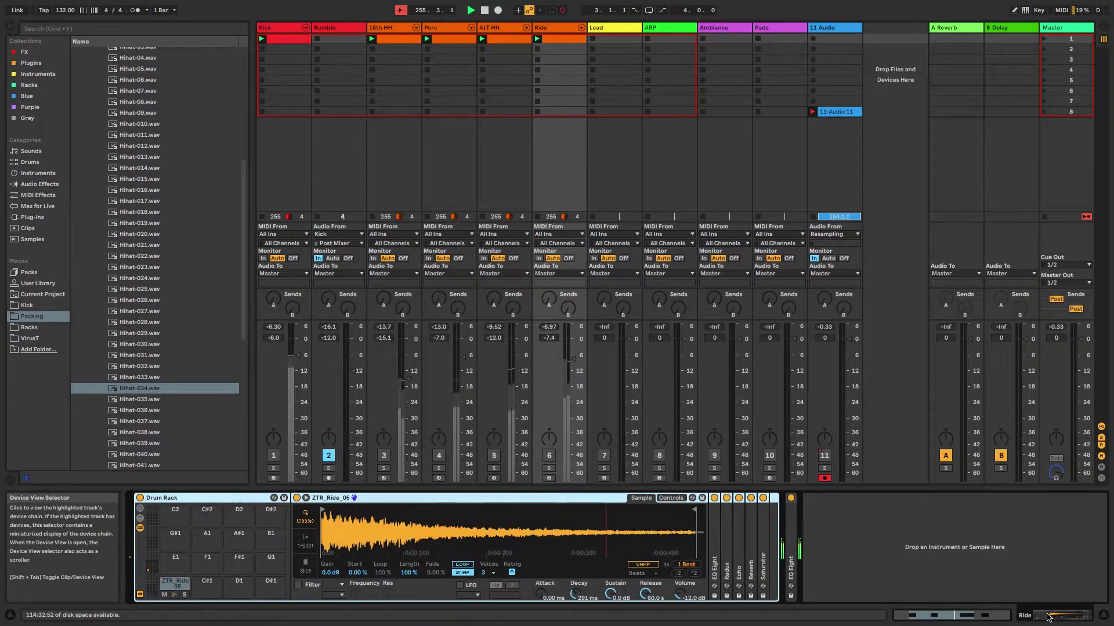
click(714, 497)
click(726, 497)
click(739, 498)
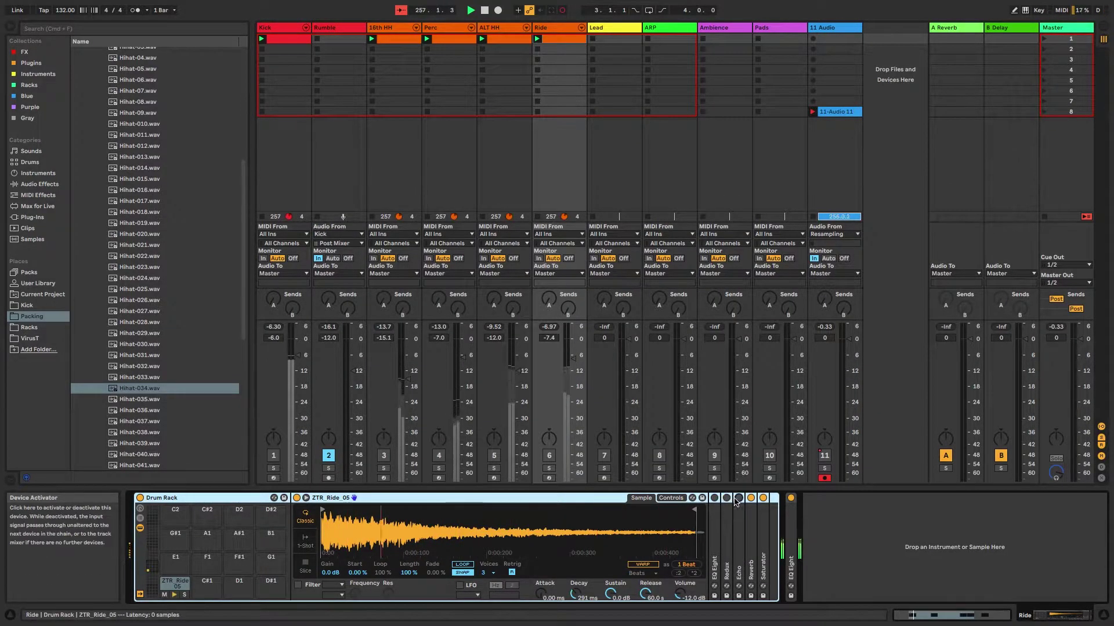
click(750, 497)
click(763, 498)
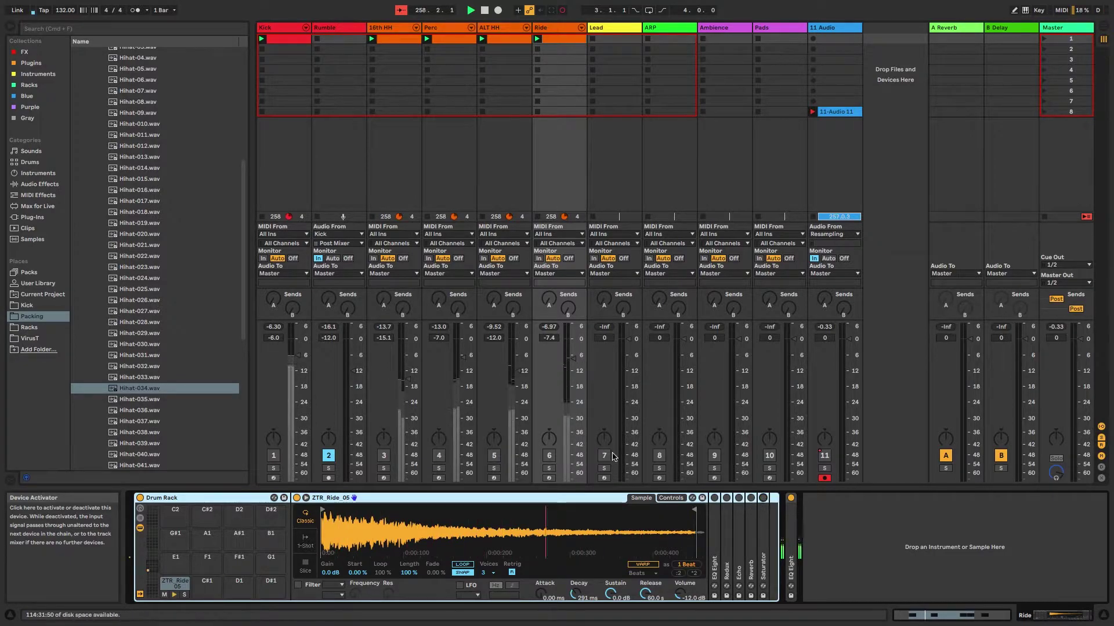
click(550, 469)
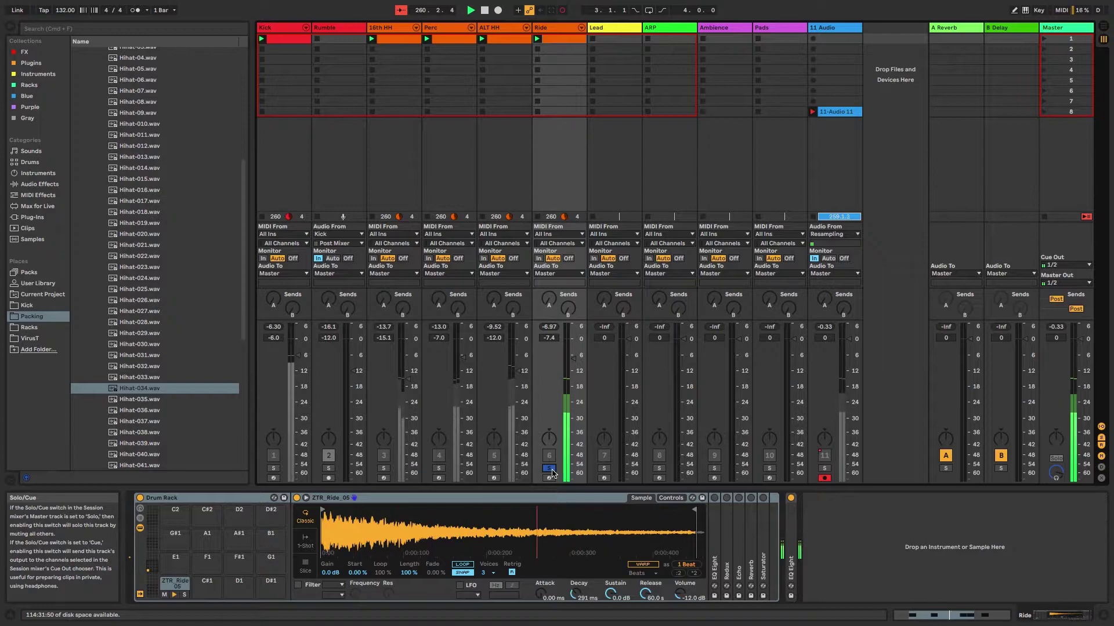
Re-enable the Ride's EQ Eight, Redux and Echo one at a time, examining and folding each device
double_click(715, 518)
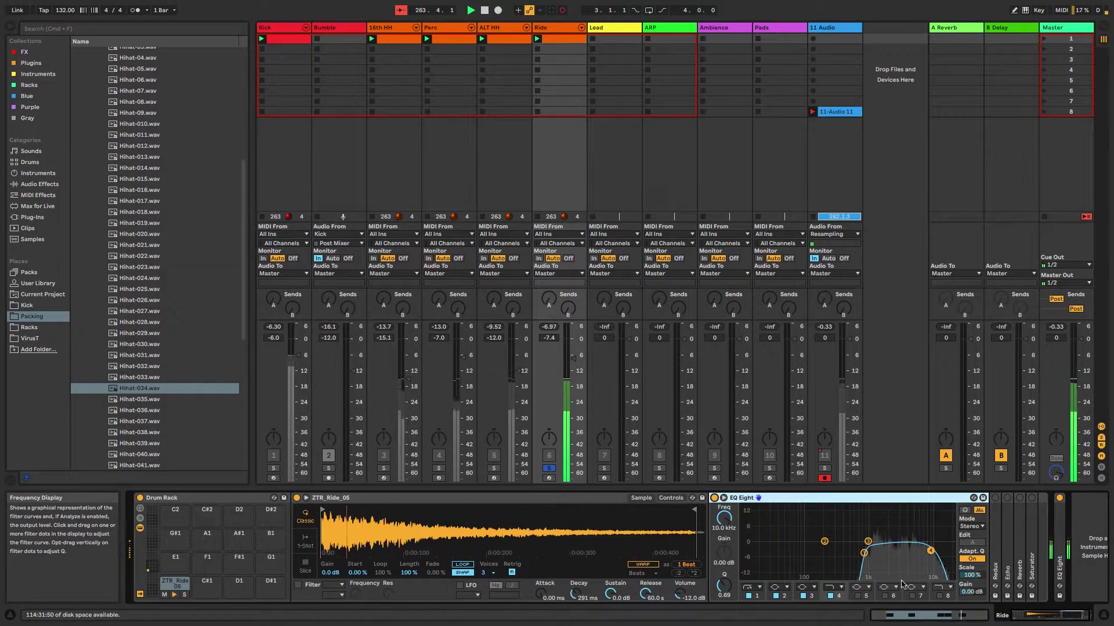
double_click(799, 498)
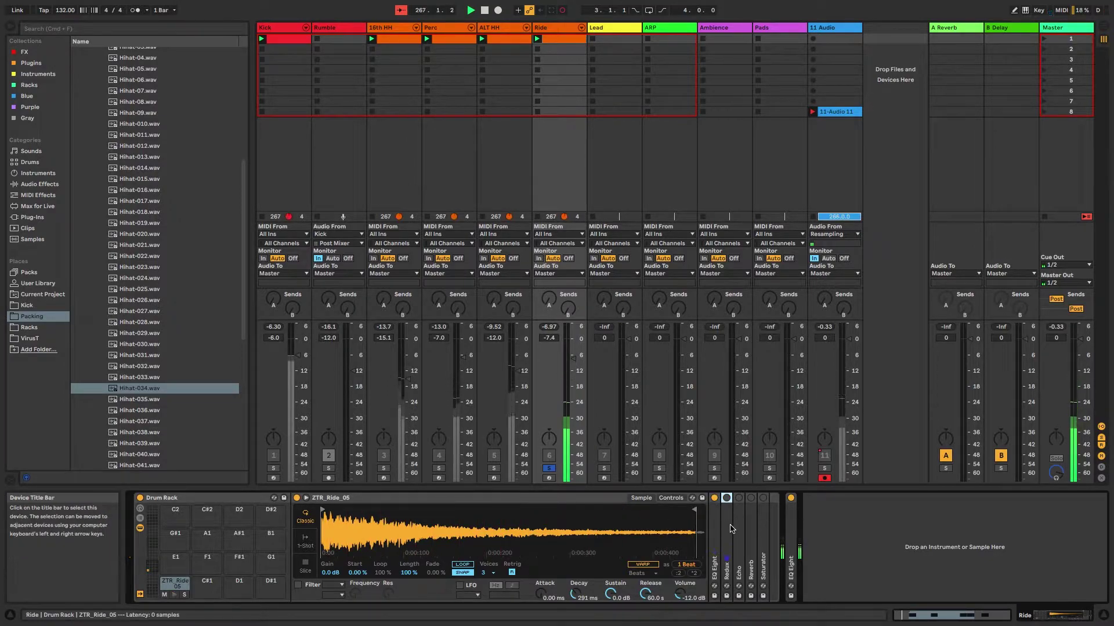
double_click(727, 498)
click(727, 499)
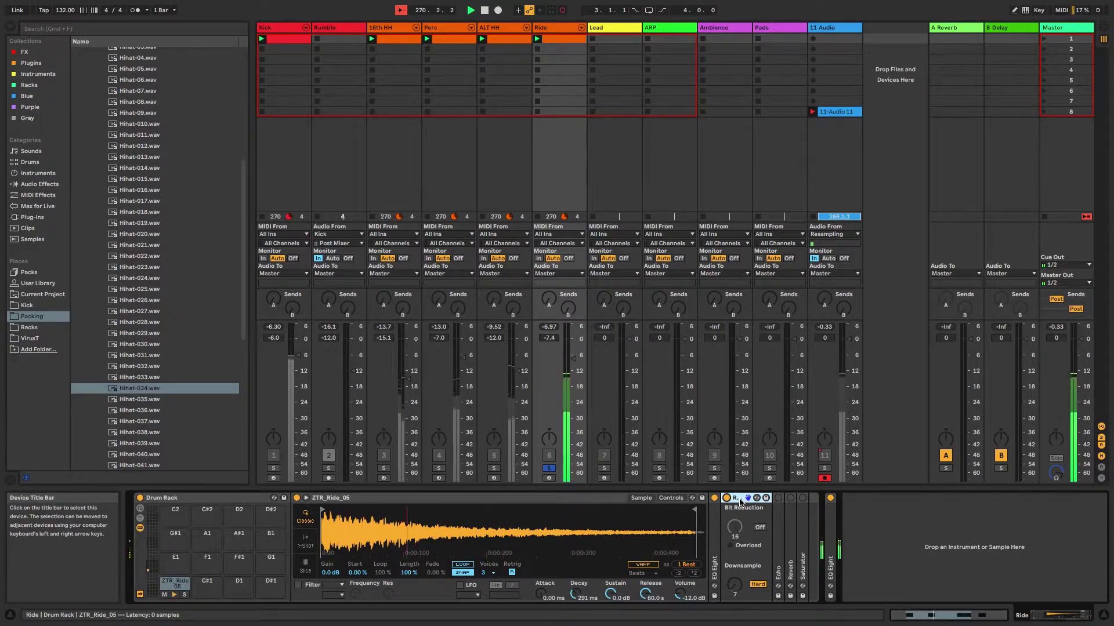
double_click(779, 506)
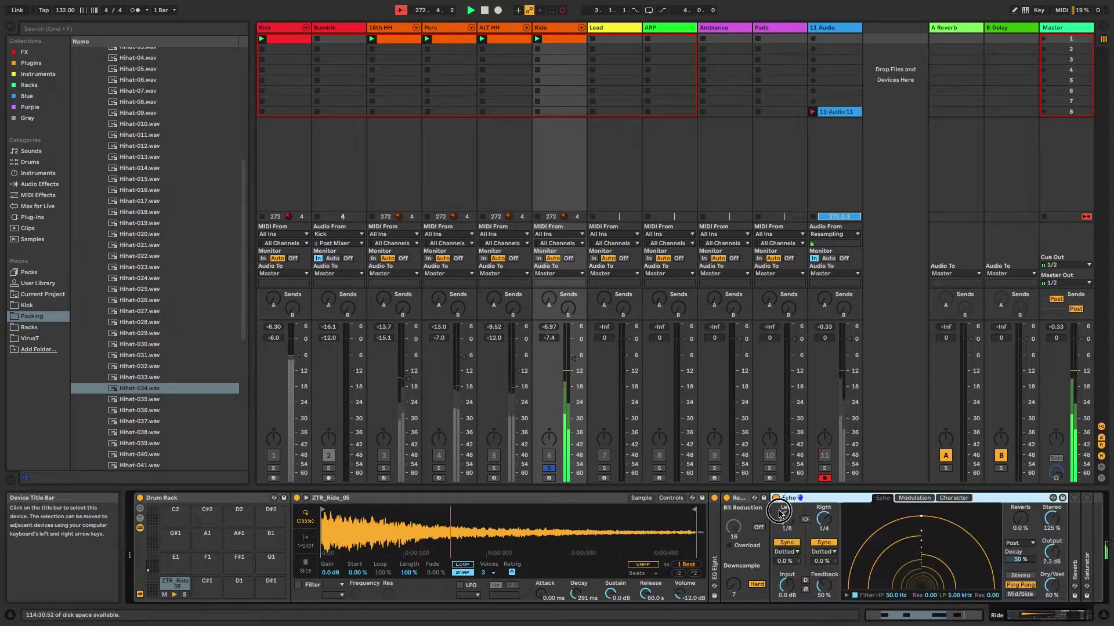
alt+double_click(825, 500)
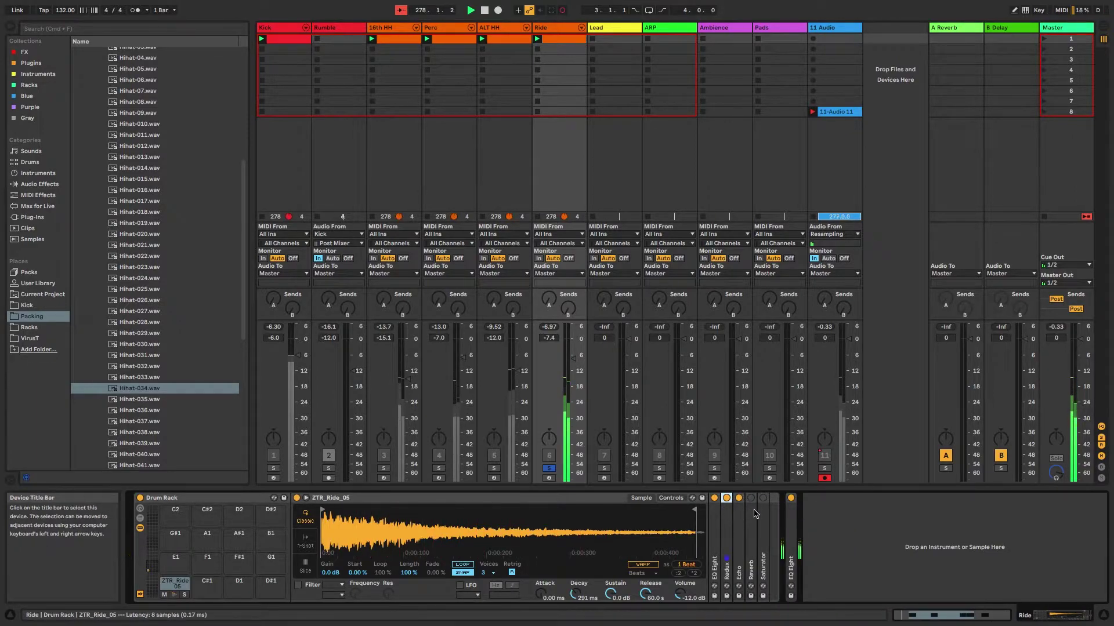
Re-enable the Ride's Reverb and Saturator, set the Reverb Dry/Wet to 38 %, and release the solo
double_click(752, 513)
click(751, 498)
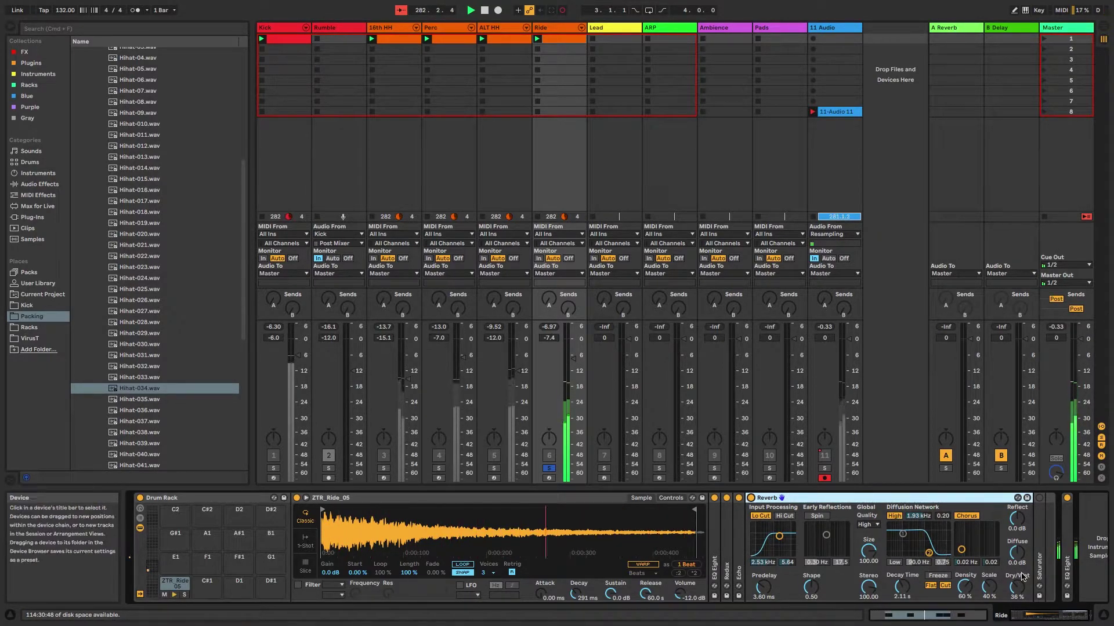
click(1017, 588)
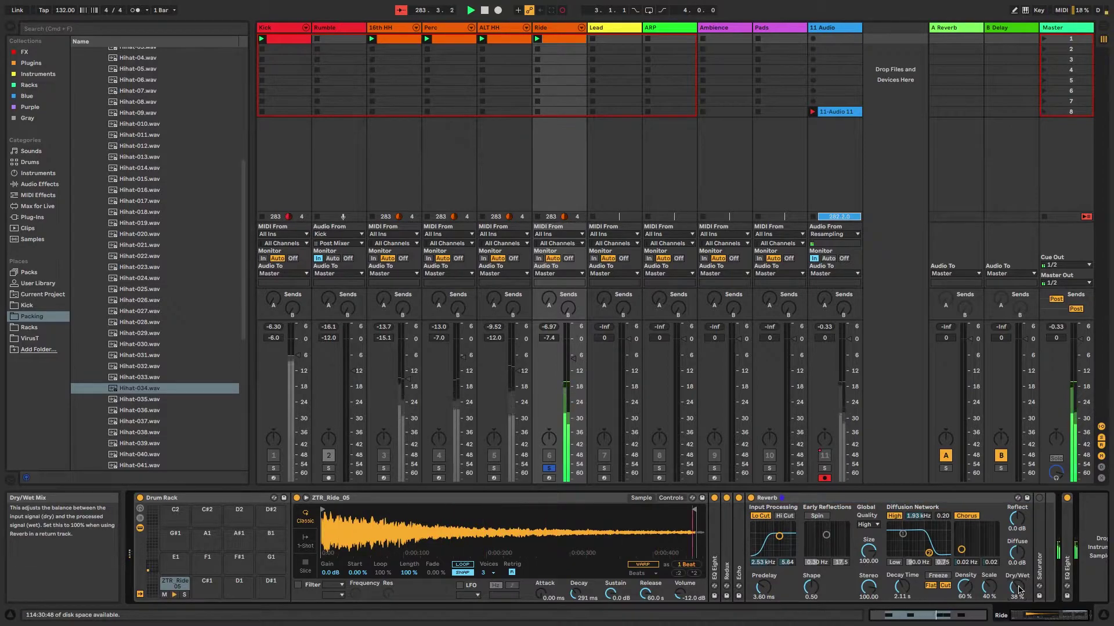
double_click(772, 497)
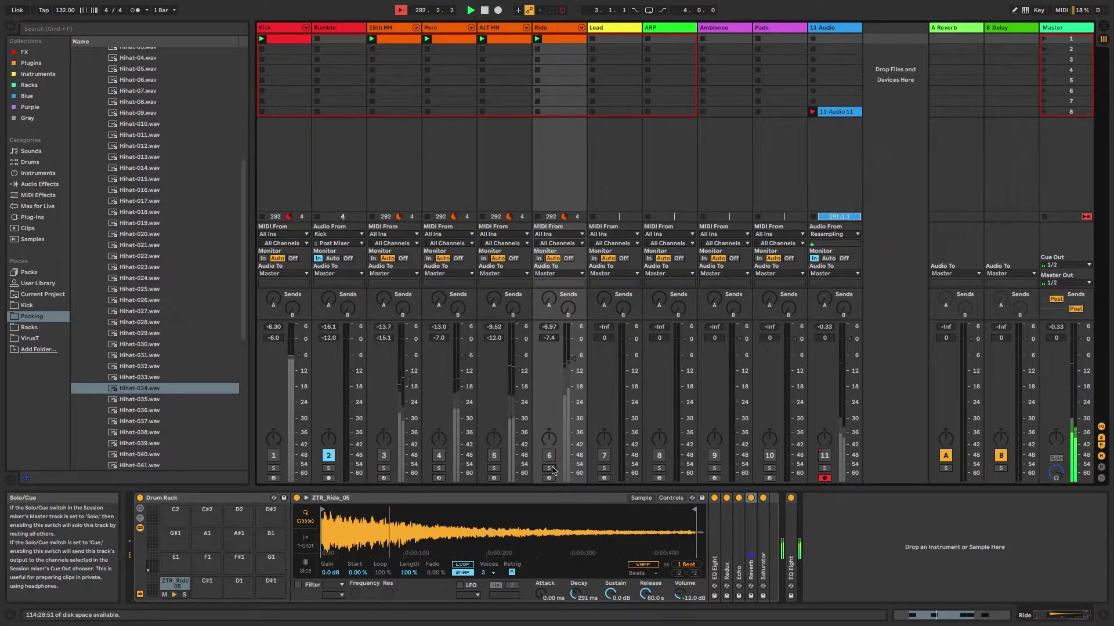
click(549, 468)
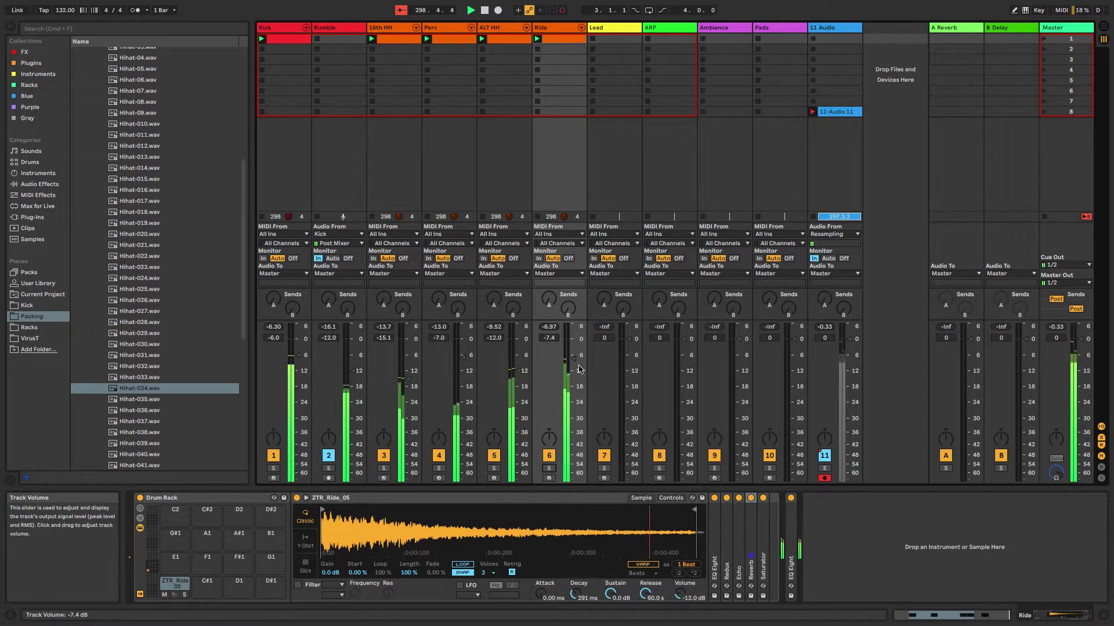
Listen to the full drum mix, mute the tracks again, and check the Perc and Ride device chains
mouse_move(685, 5)
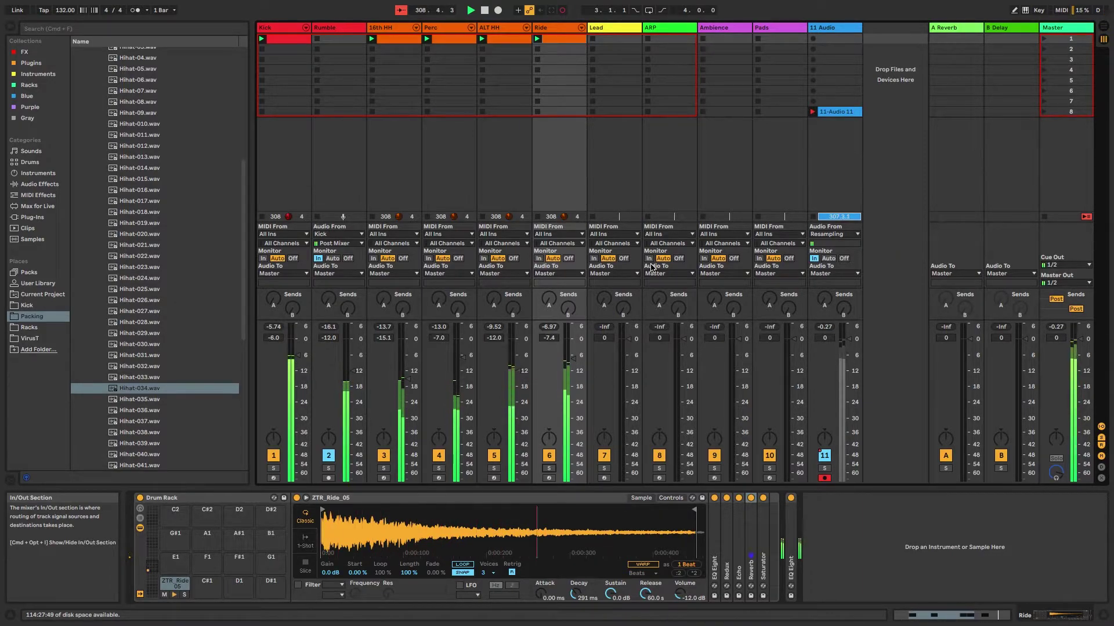
key(s)
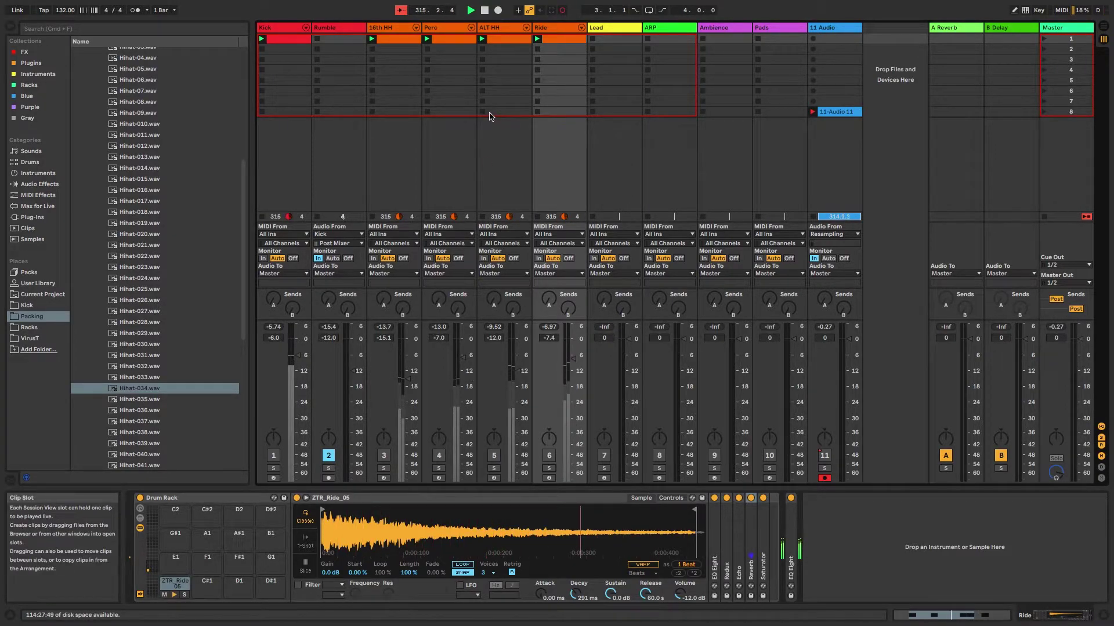
click(448, 28)
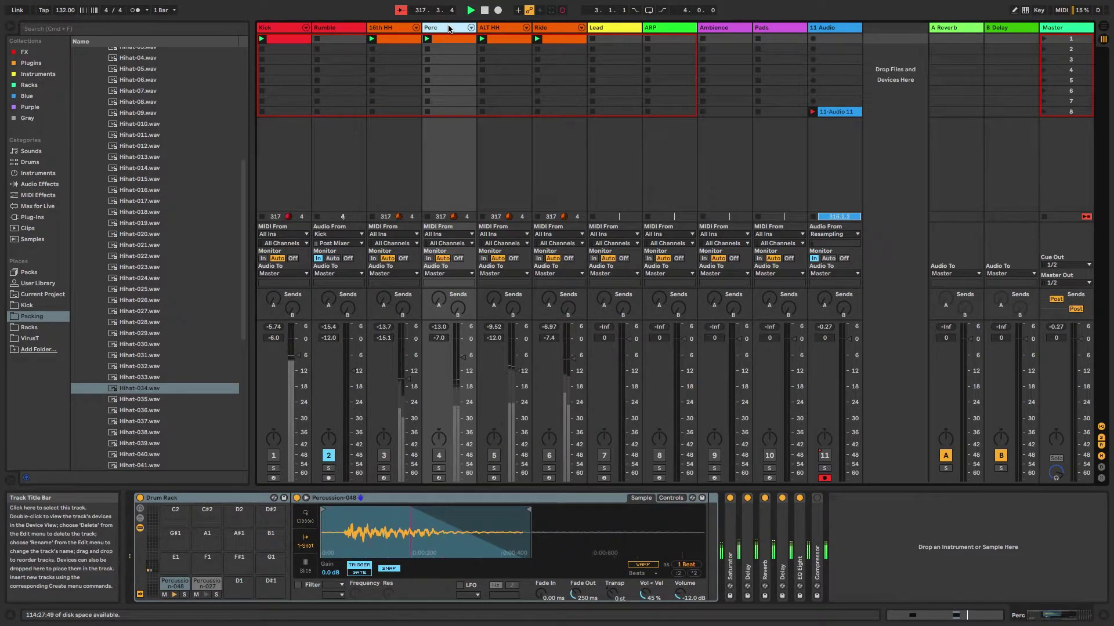
click(551, 29)
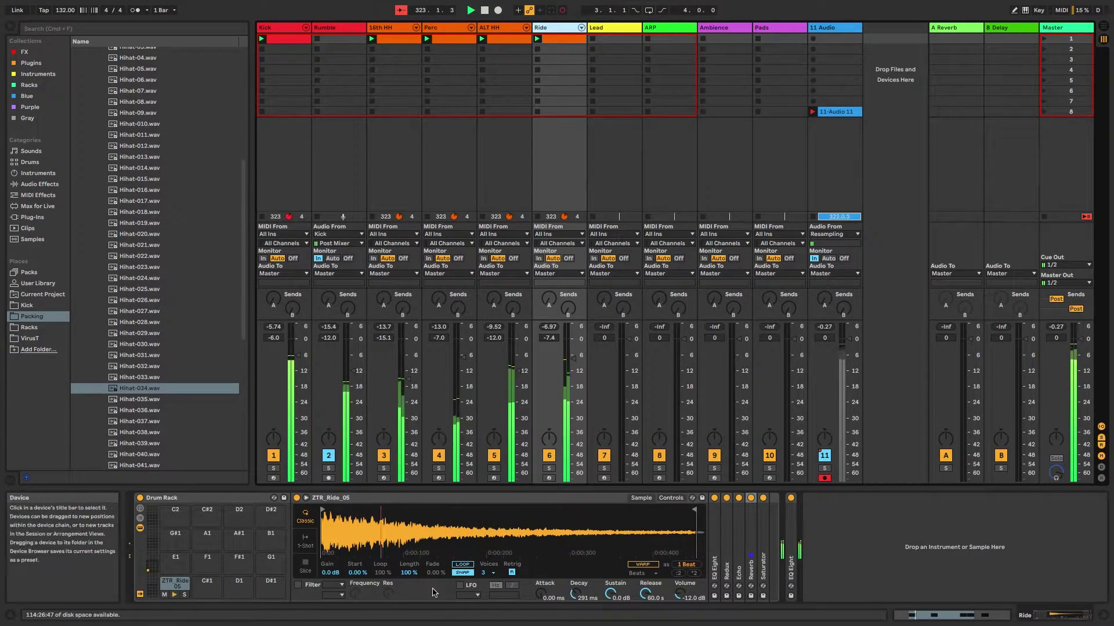
Compare the full mix with and without the Perc track, leave Perc muted, and stop its clip
click(438, 464)
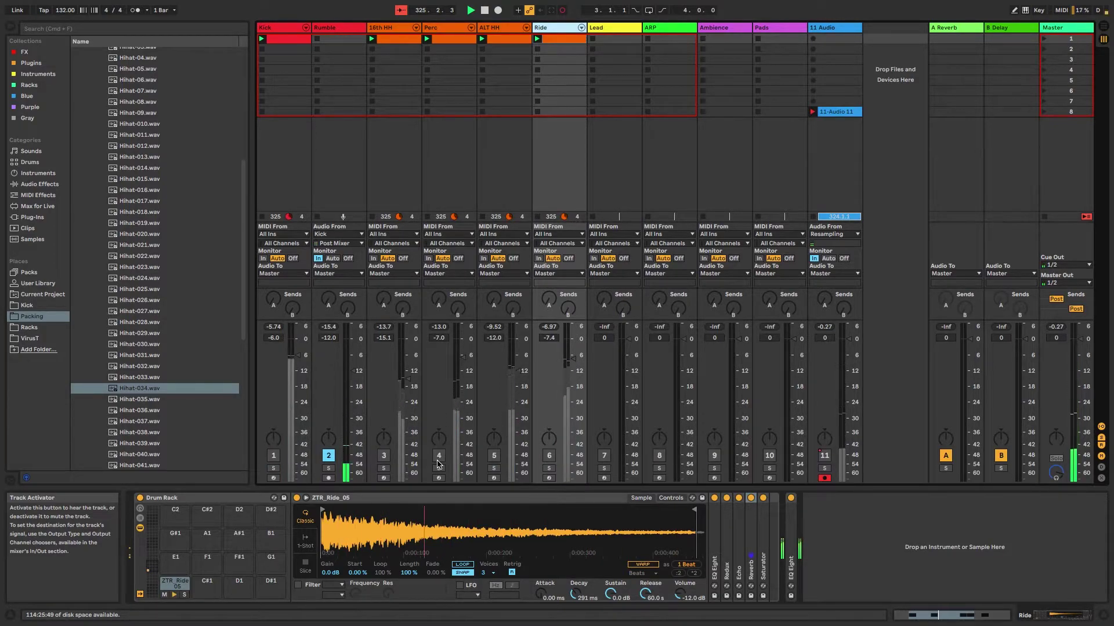
click(438, 464)
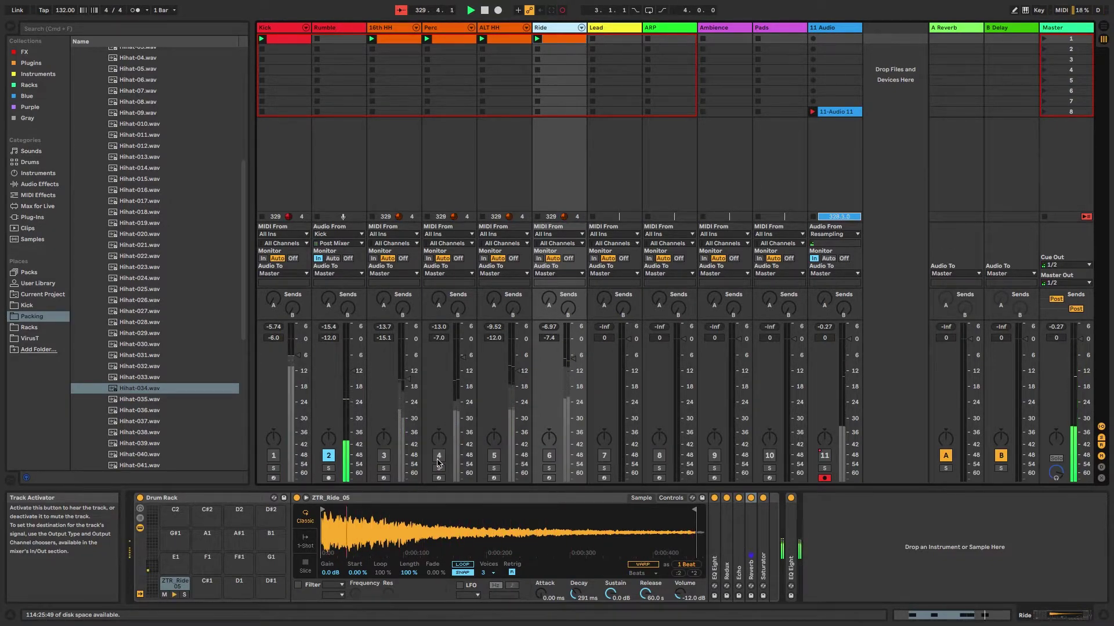
click(439, 458)
click(438, 459)
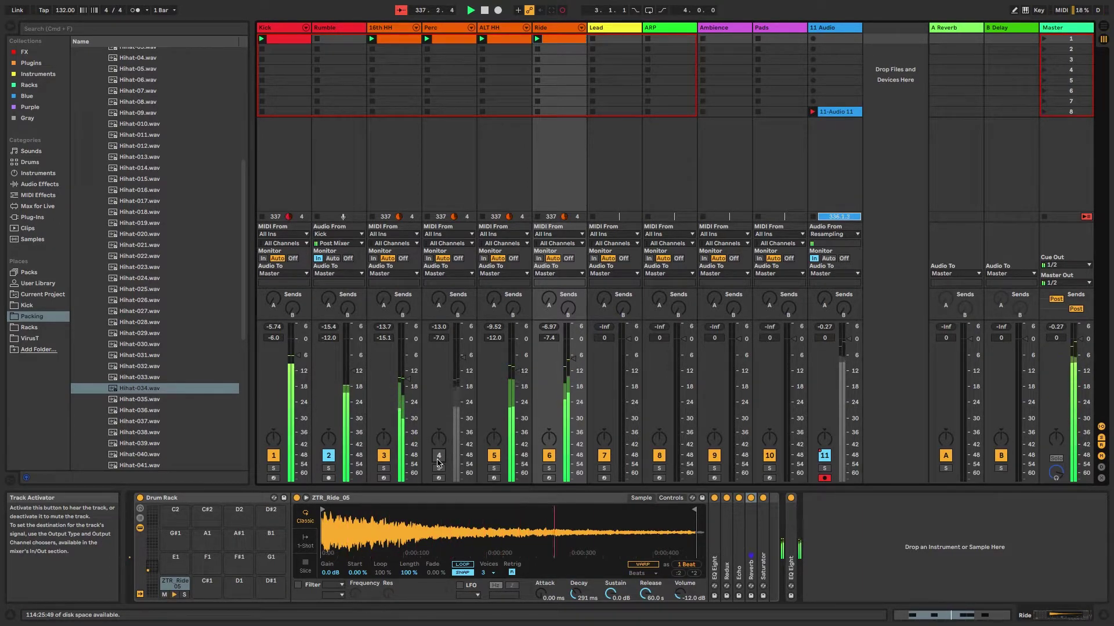
super+click(438, 455)
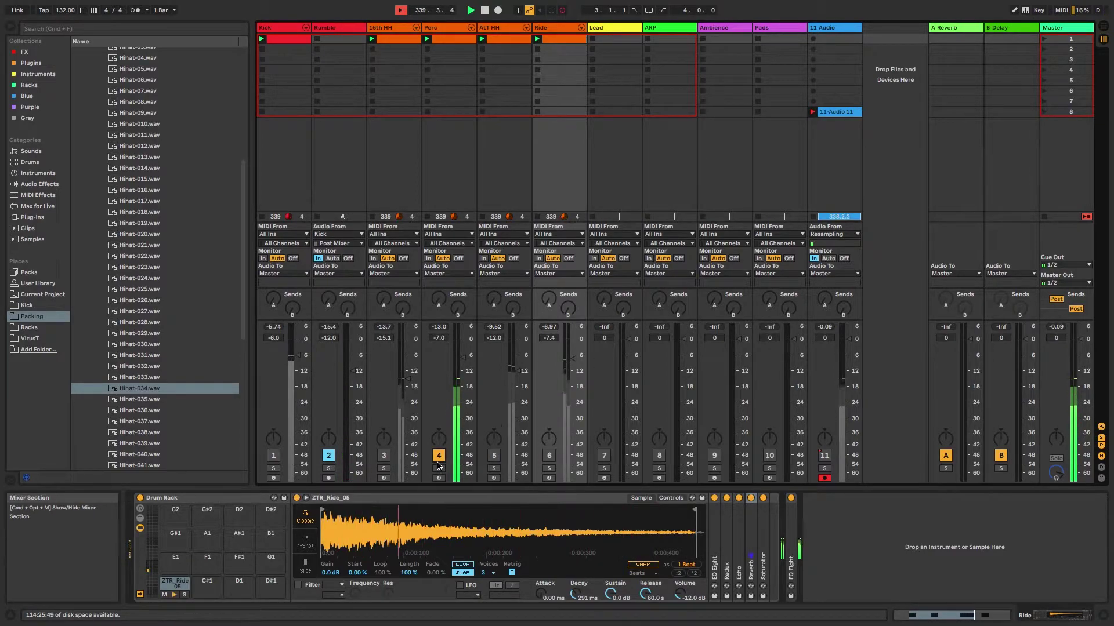
click(439, 456)
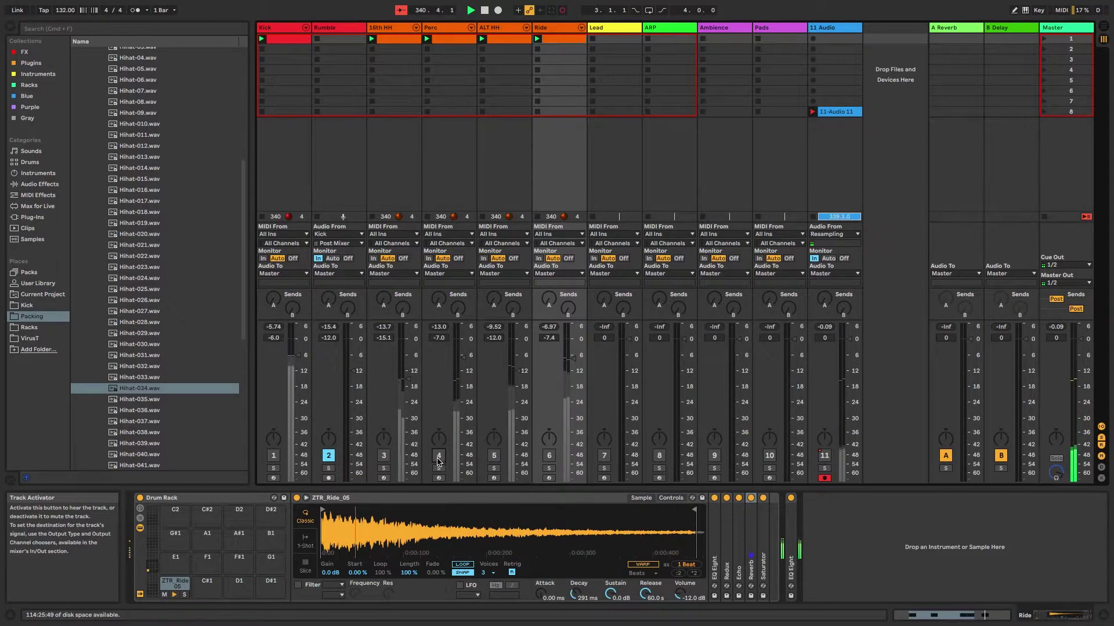
click(429, 51)
click(439, 29)
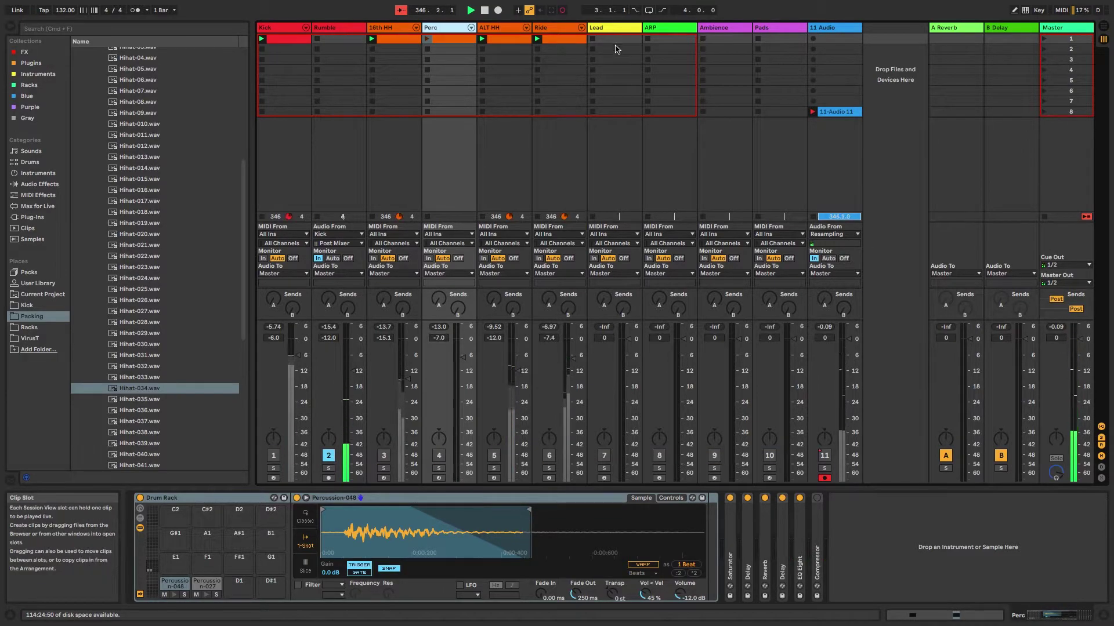
Move the ARP track between Ride and Lead, load the Serum plug-in on it, and close the plug-in window
click(667, 29)
drag(667, 29, 611, 29)
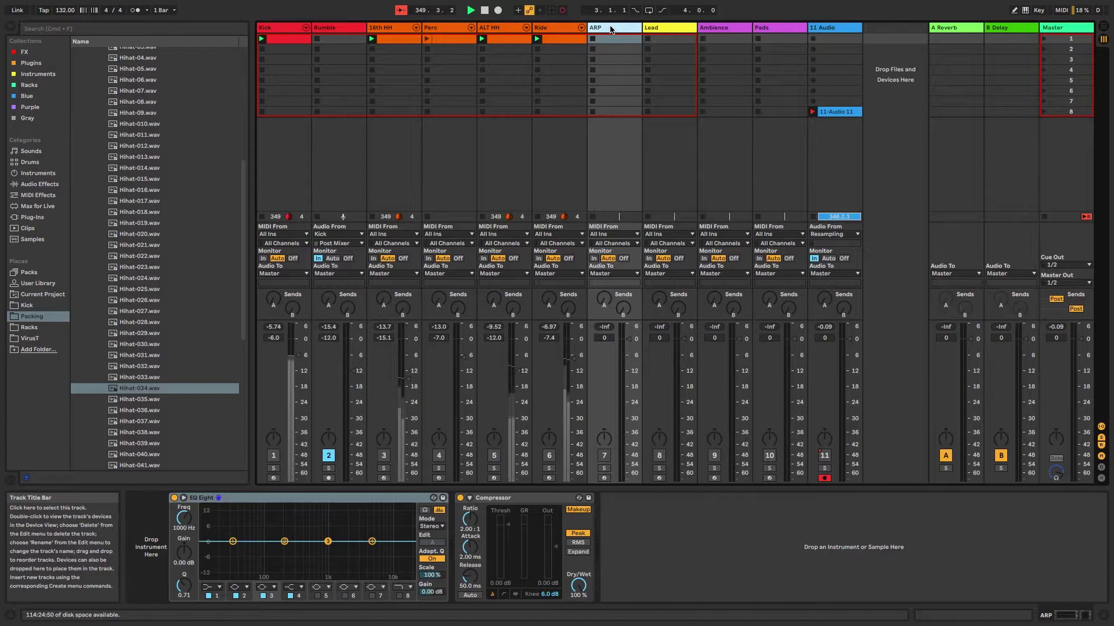
click(32, 63)
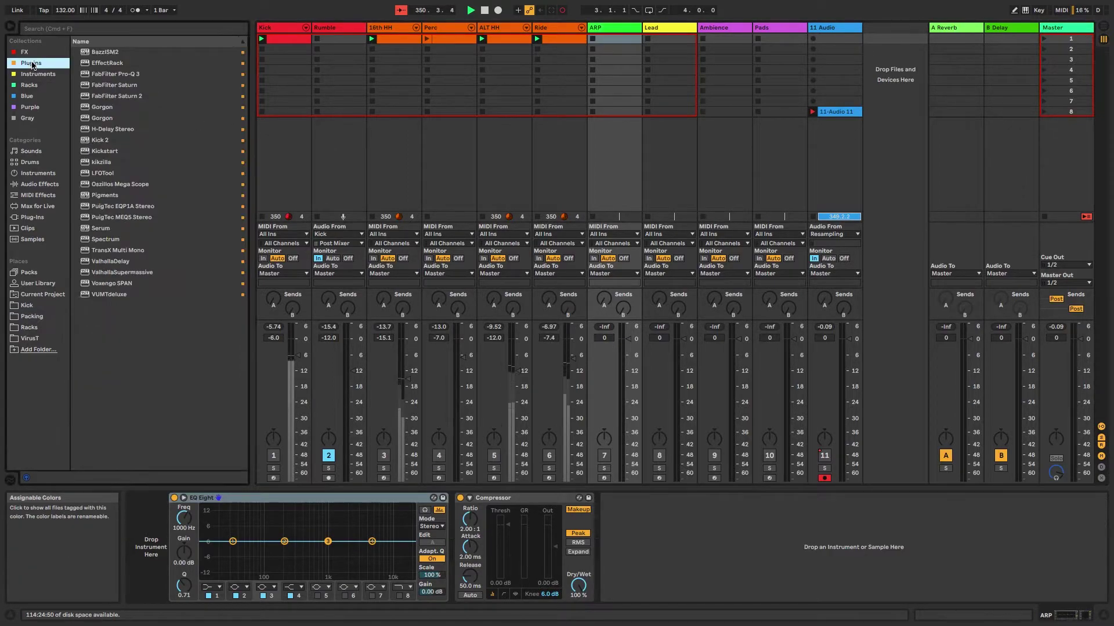
click(127, 229)
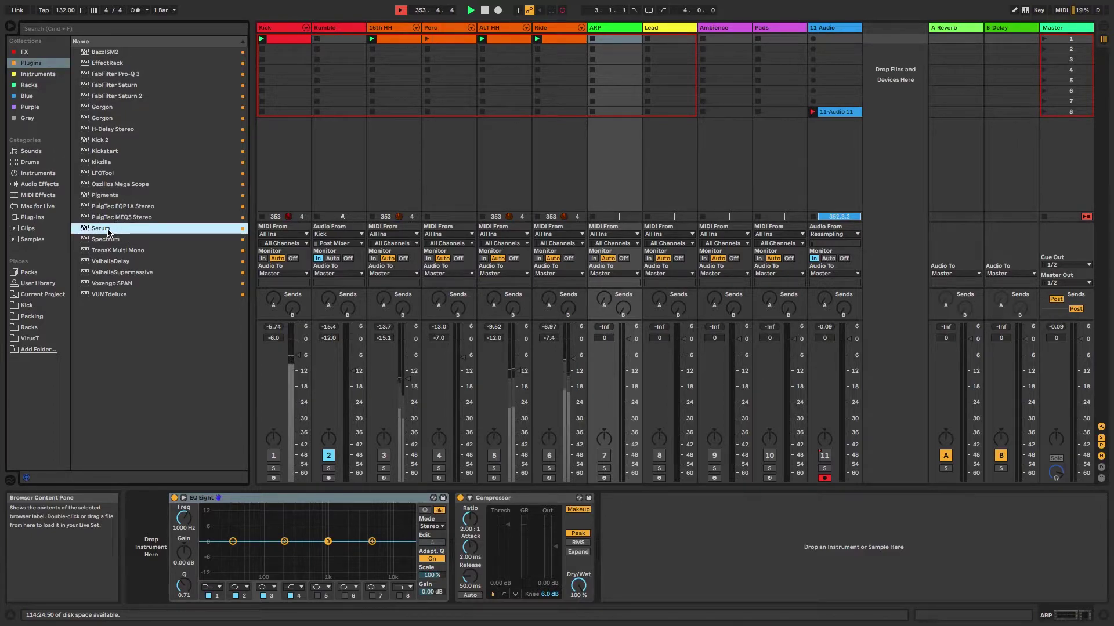
double_click(108, 230)
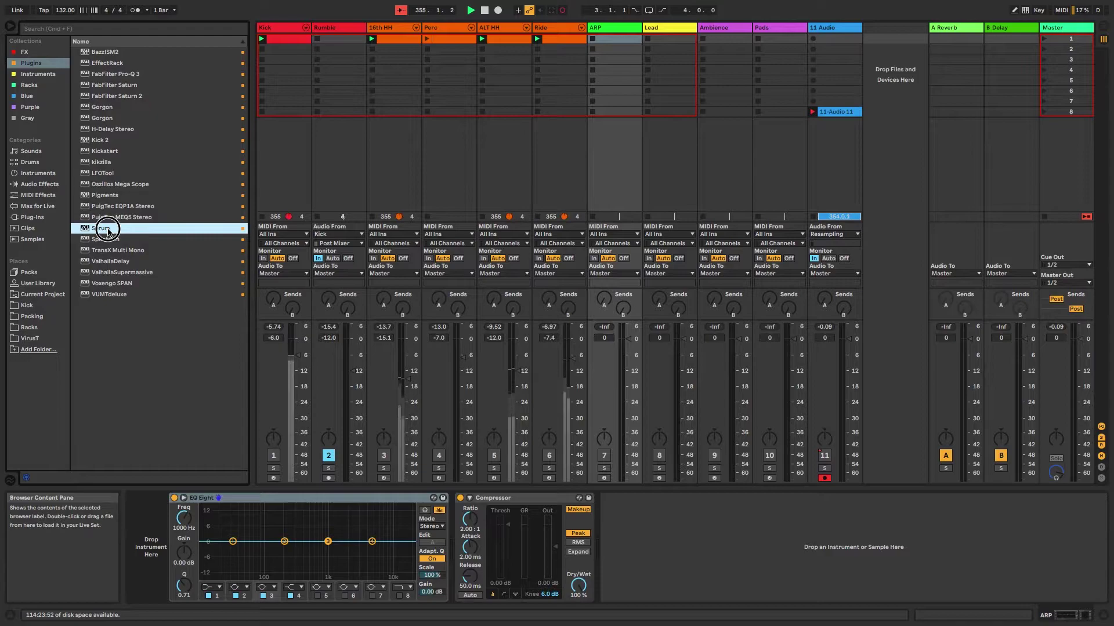
drag(108, 230, 150, 516)
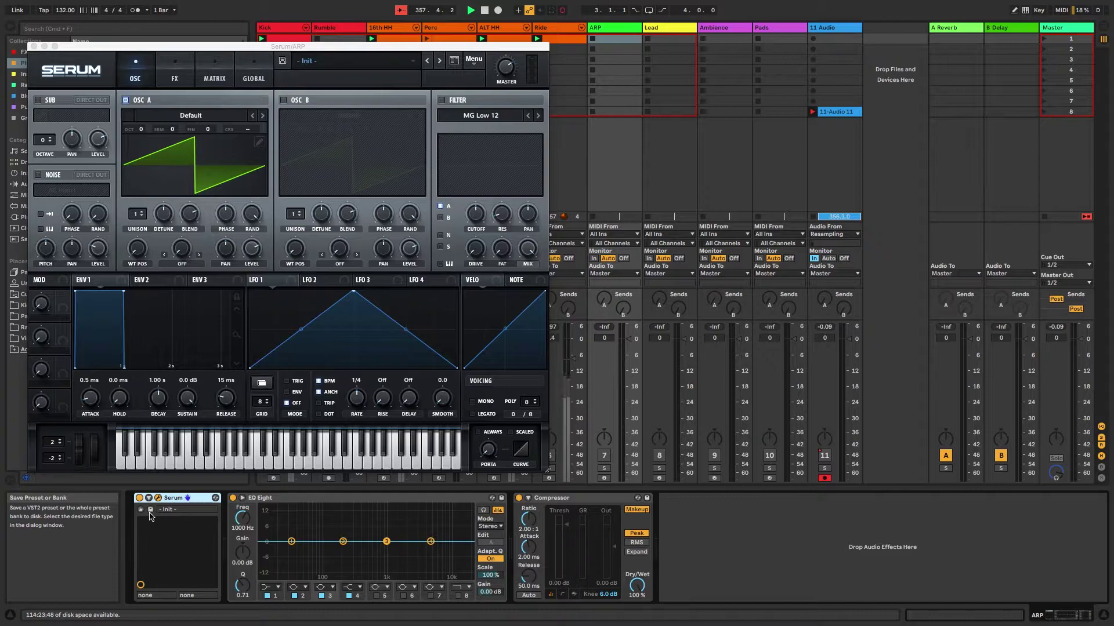
click(35, 46)
Add an Arpeggiator before Serum on the ARP track and create an empty MIDI clip in its first slot
click(36, 75)
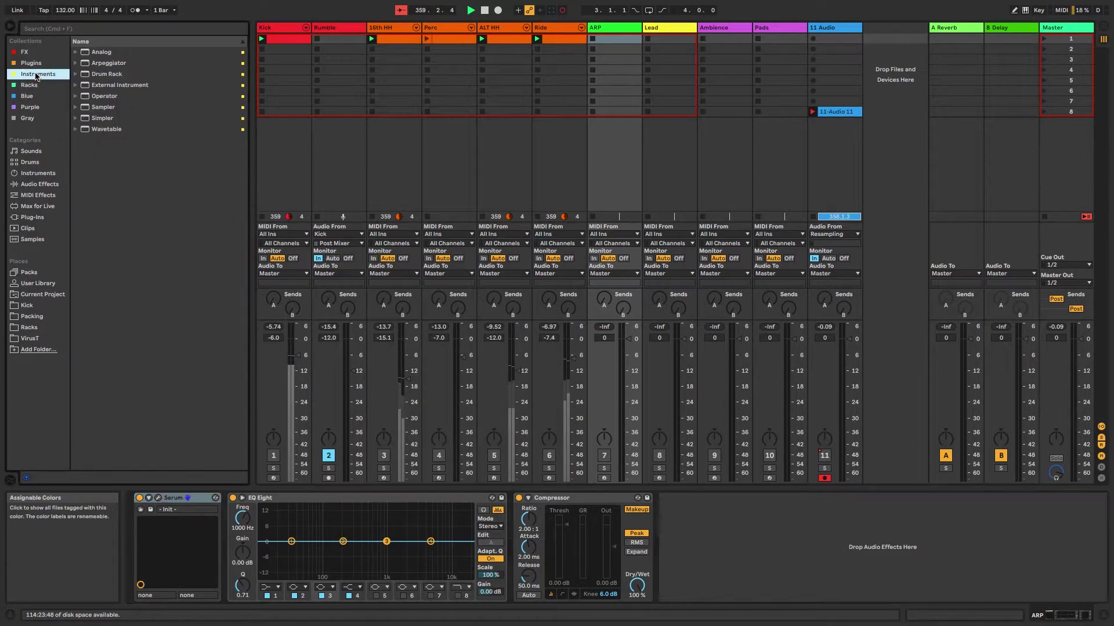
double_click(102, 63)
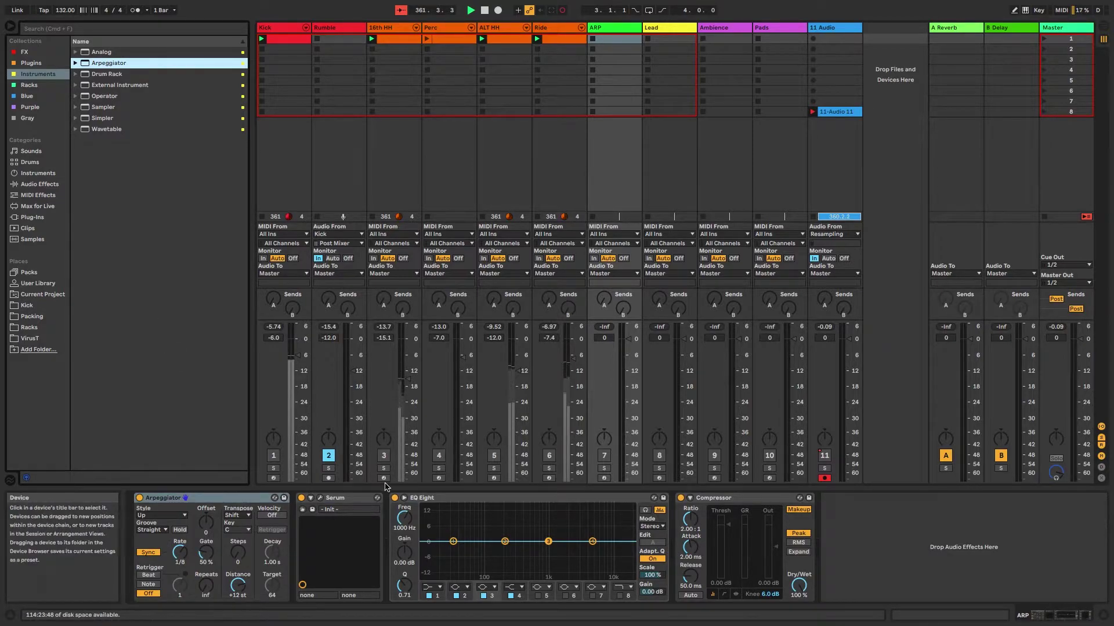
double_click(603, 39)
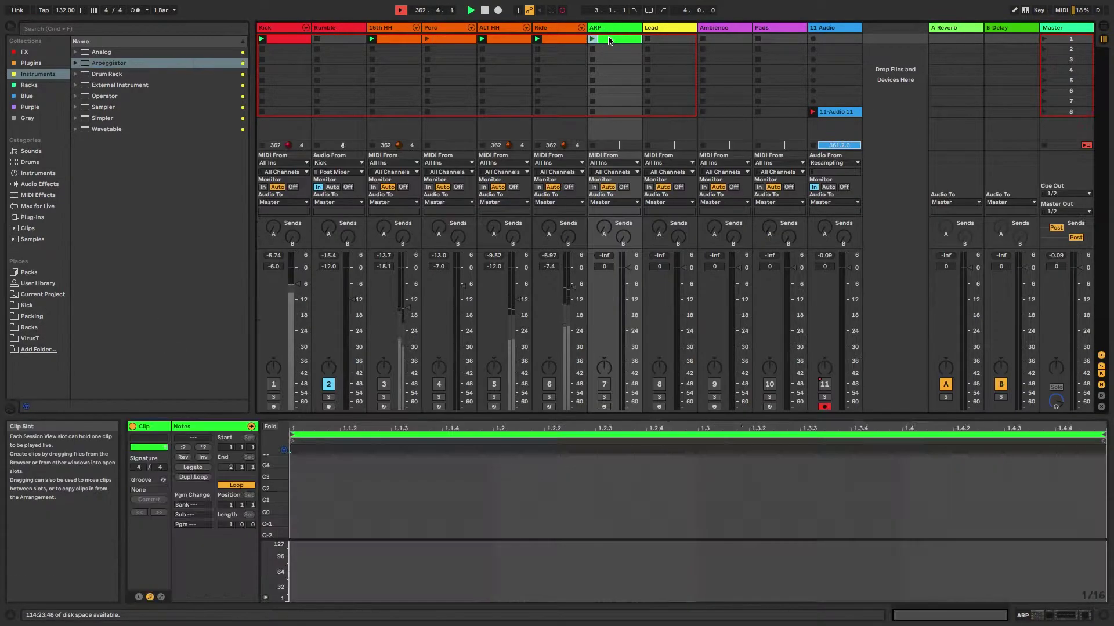
click(288, 45)
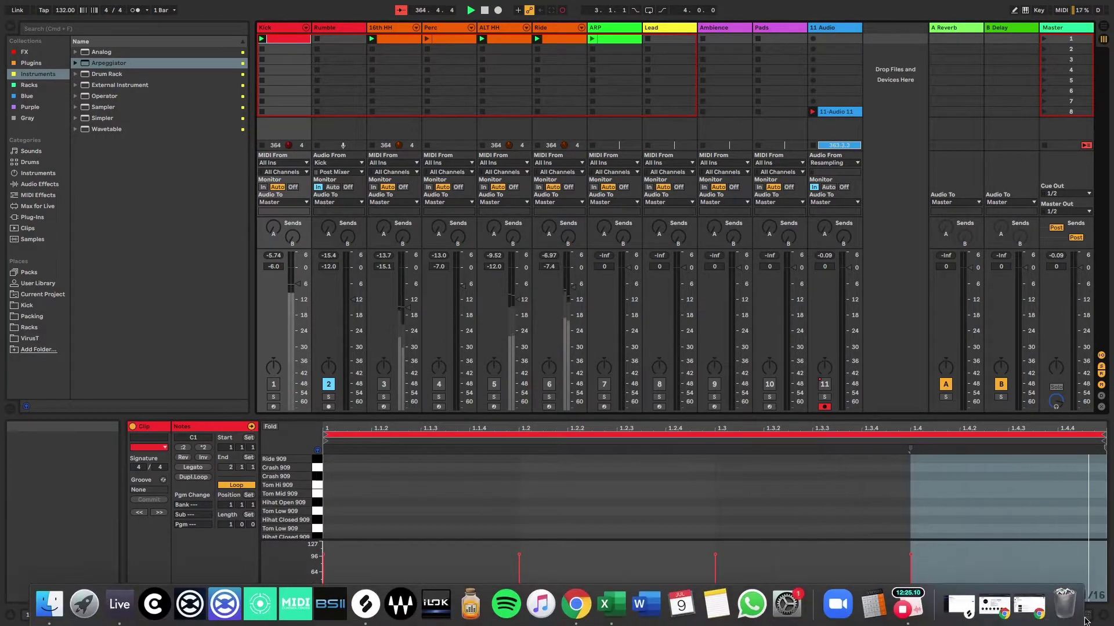
Check the kick's pitch with the Tuner in the Kick track's device chain, and switch off and fold the Tuner again
click(1028, 618)
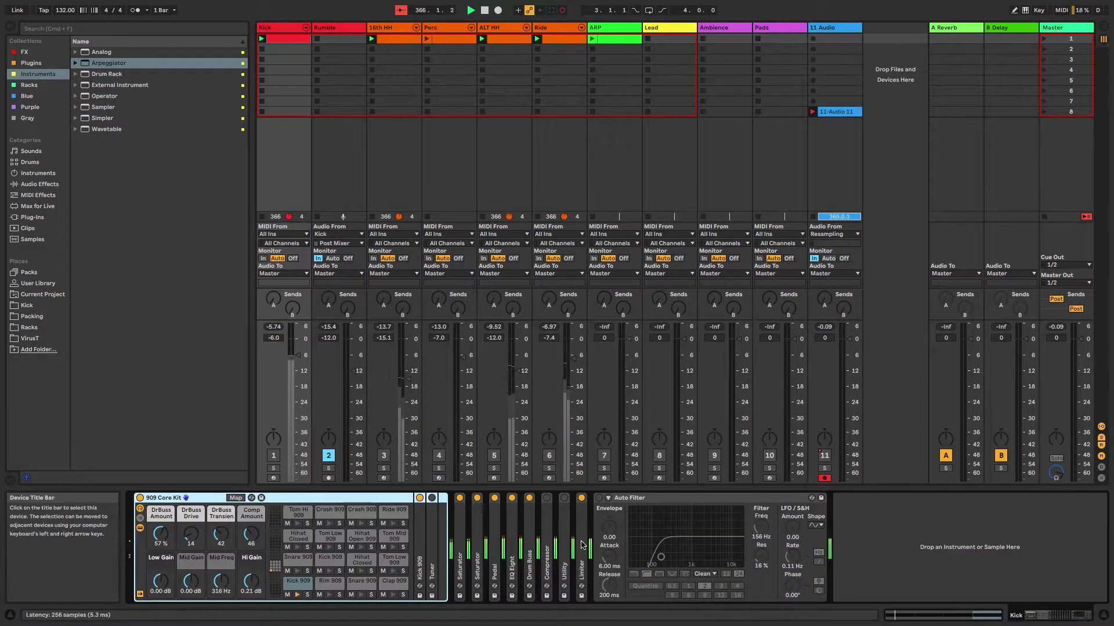
double_click(434, 520)
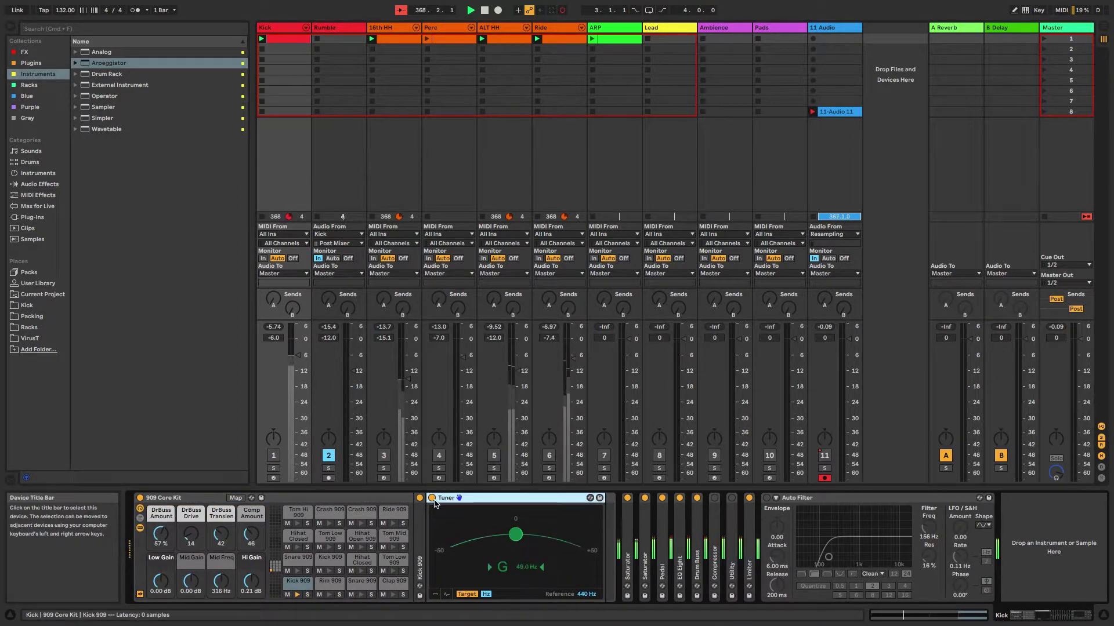
double_click(449, 499)
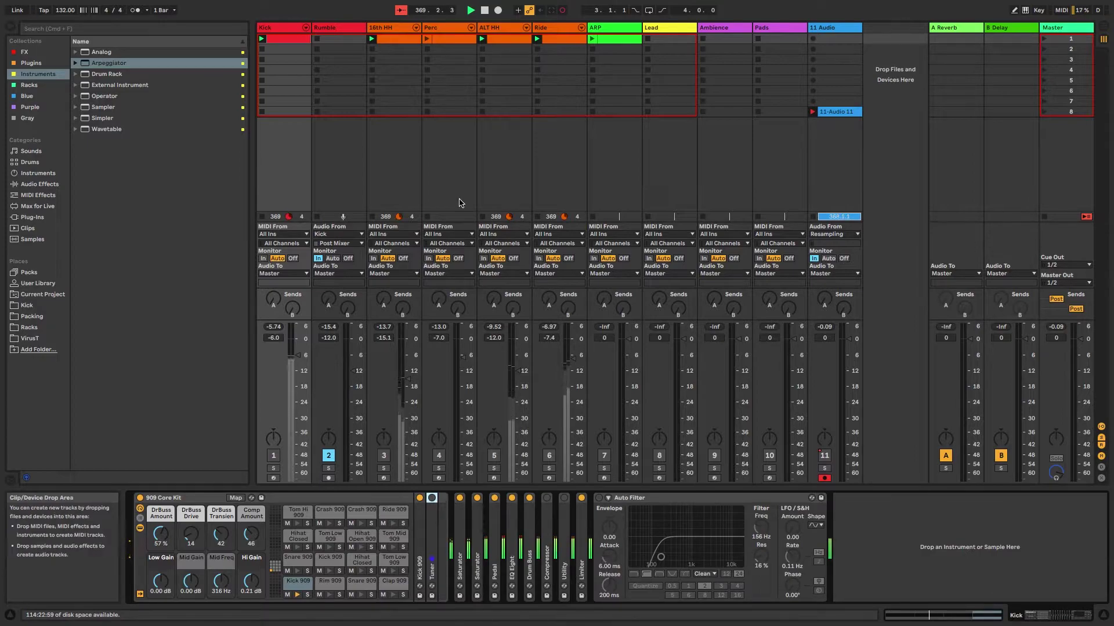
Enter a G minor chord of G3, A#3 and D4 at the start of the ARP clip, using an enlarged note editor
click(595, 39)
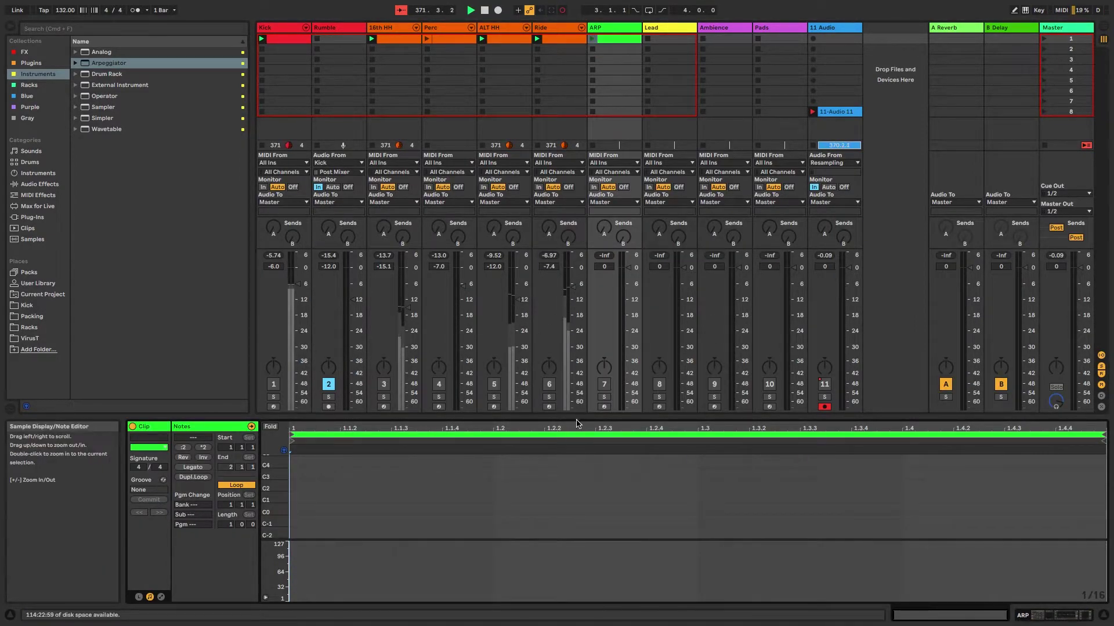
drag(275, 484, 333, 483)
drag(608, 412, 609, 136)
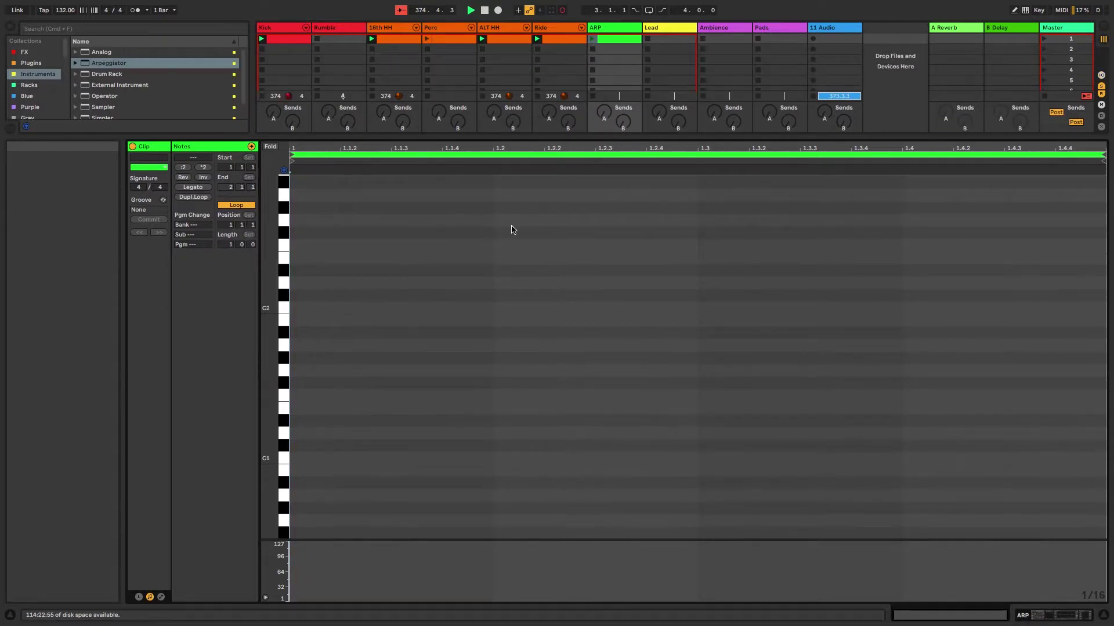
scroll(431, 280, up, 5)
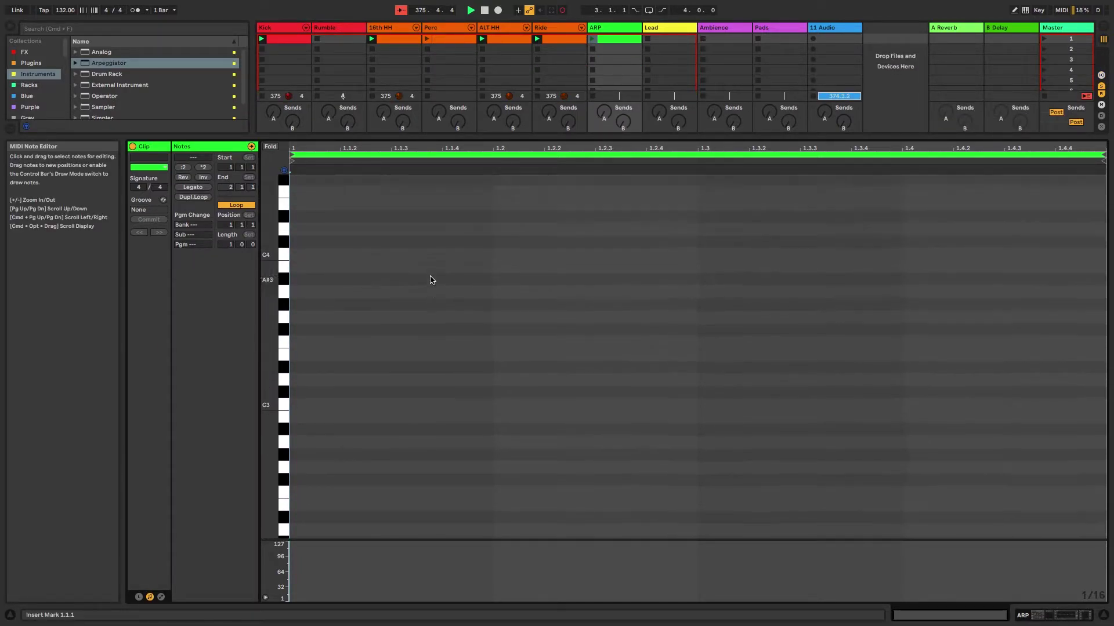
scroll(430, 280, up, 1)
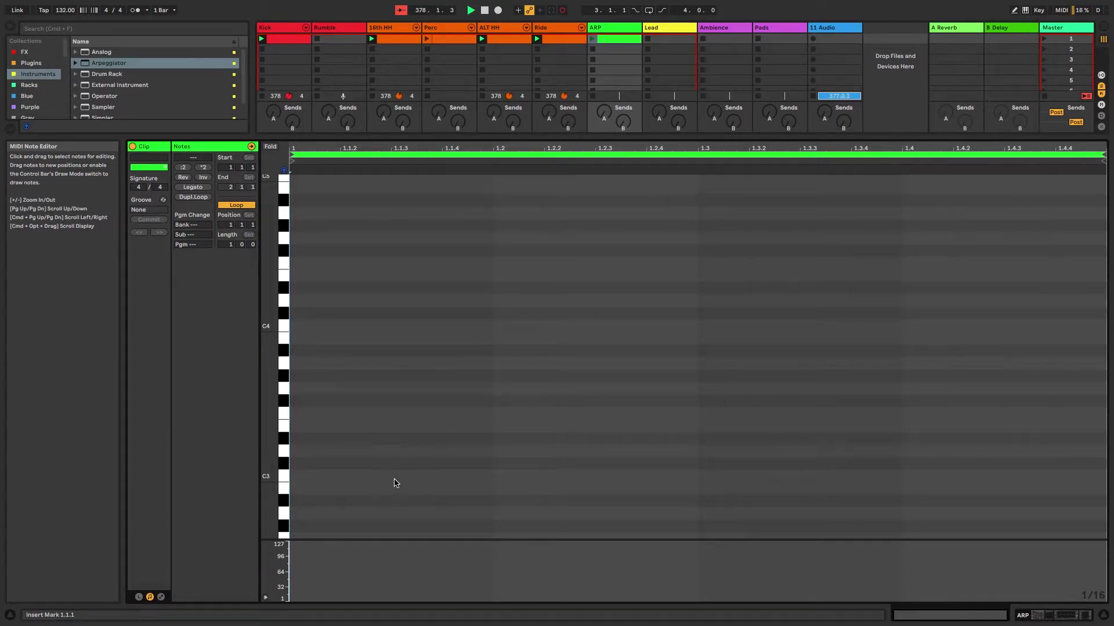
click(321, 389)
double_click(321, 389)
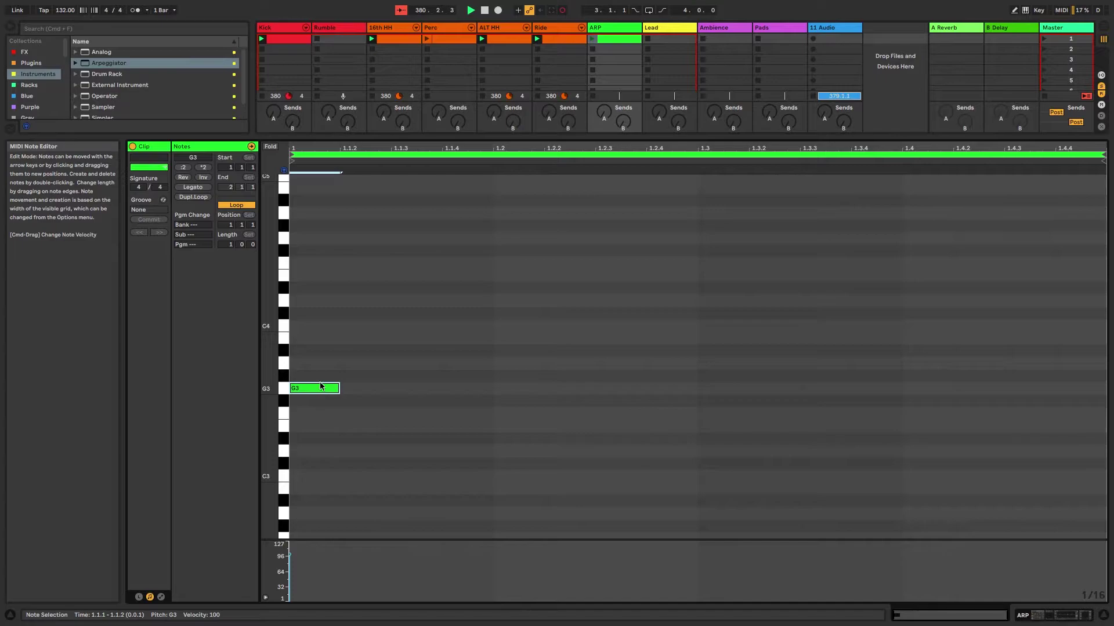
double_click(316, 352)
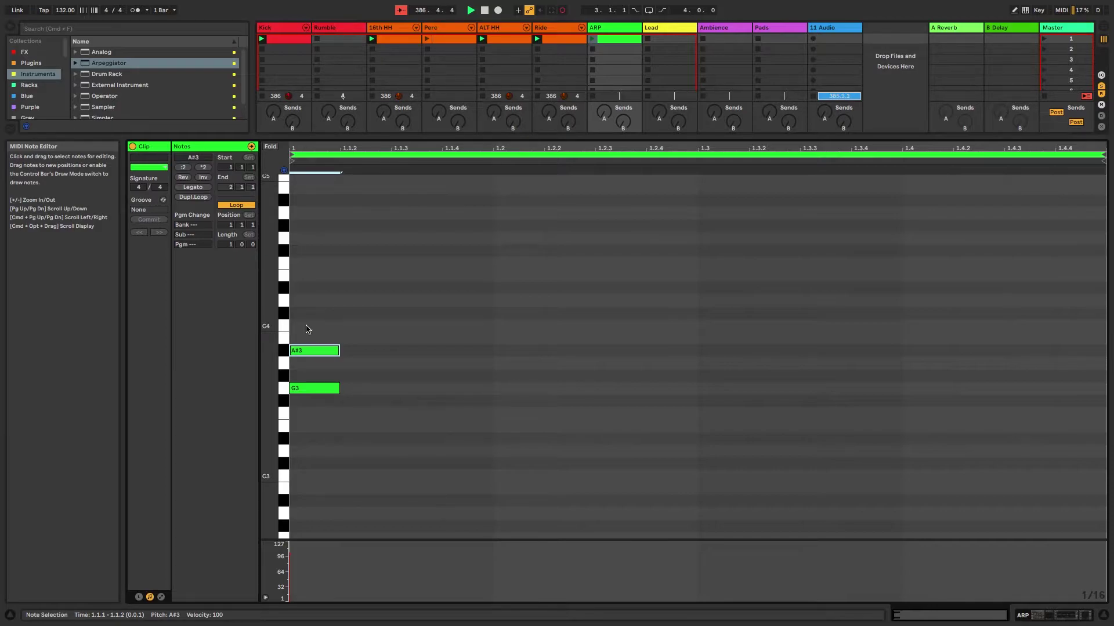
double_click(303, 302)
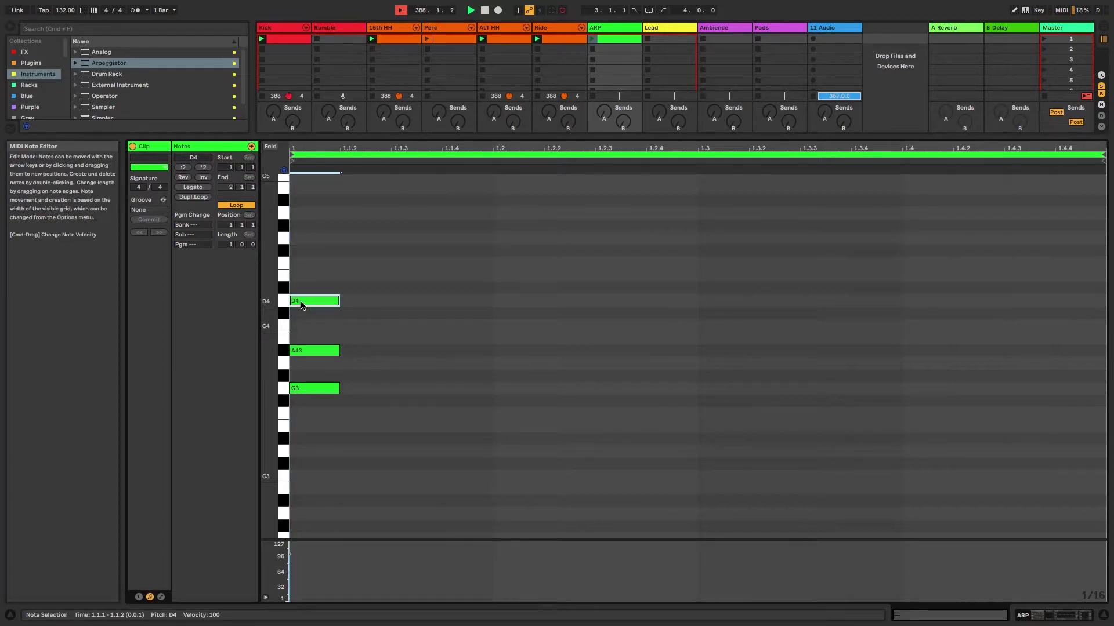
Select all three chord notes and extend them across the whole bar with Legato
click(318, 392)
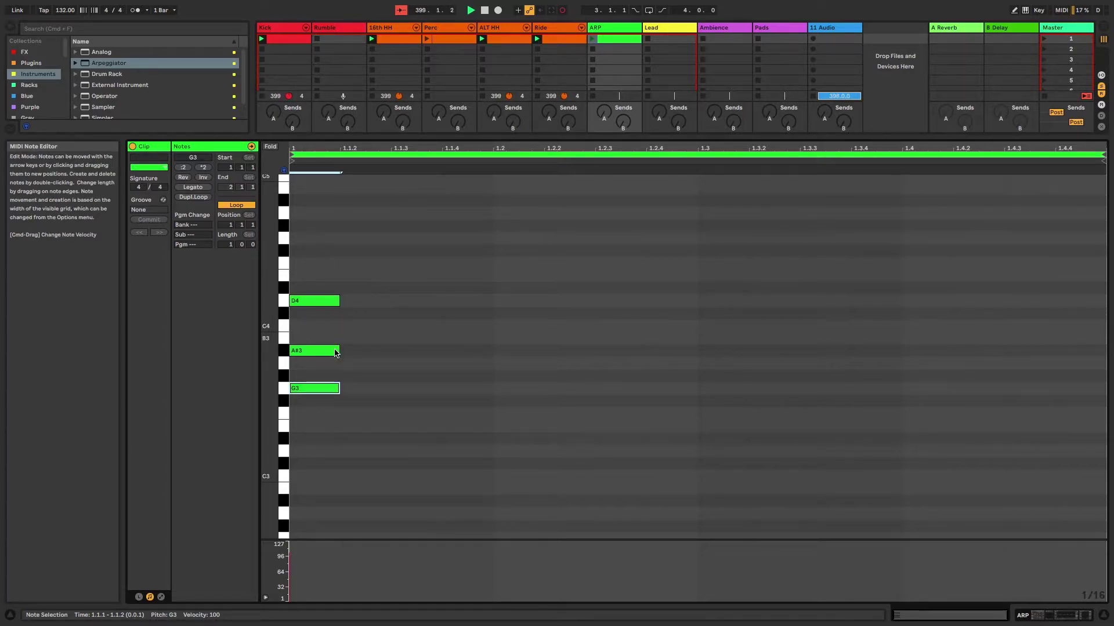
drag(298, 266, 311, 455)
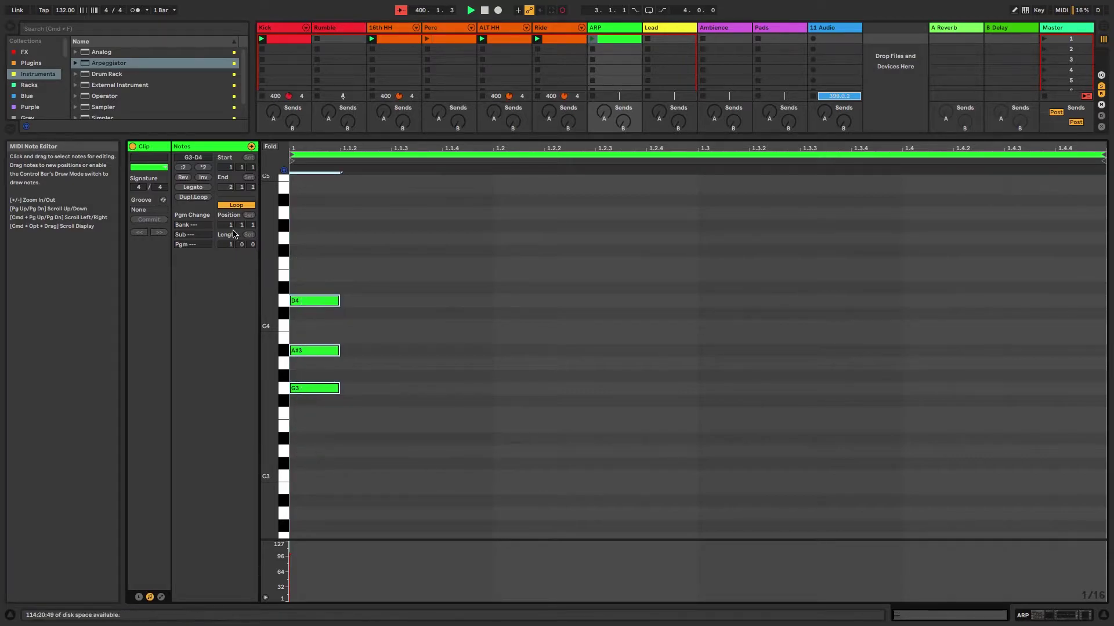
click(207, 188)
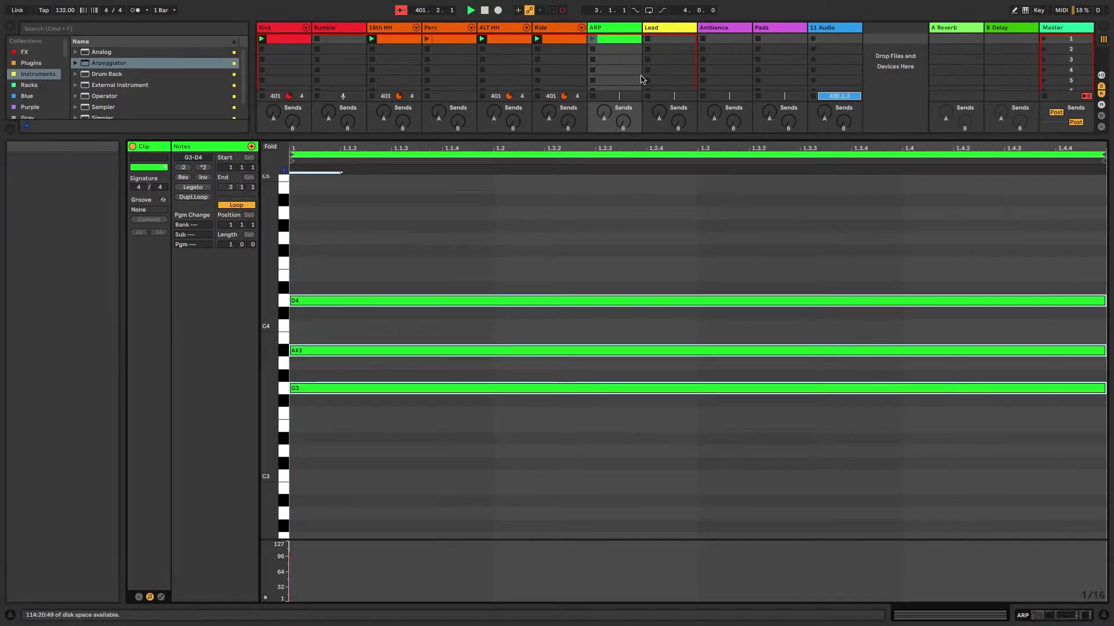
Reduce the note editor's height, solo the ARP track, launch its clip and show its device chain
drag(614, 141, 631, 364)
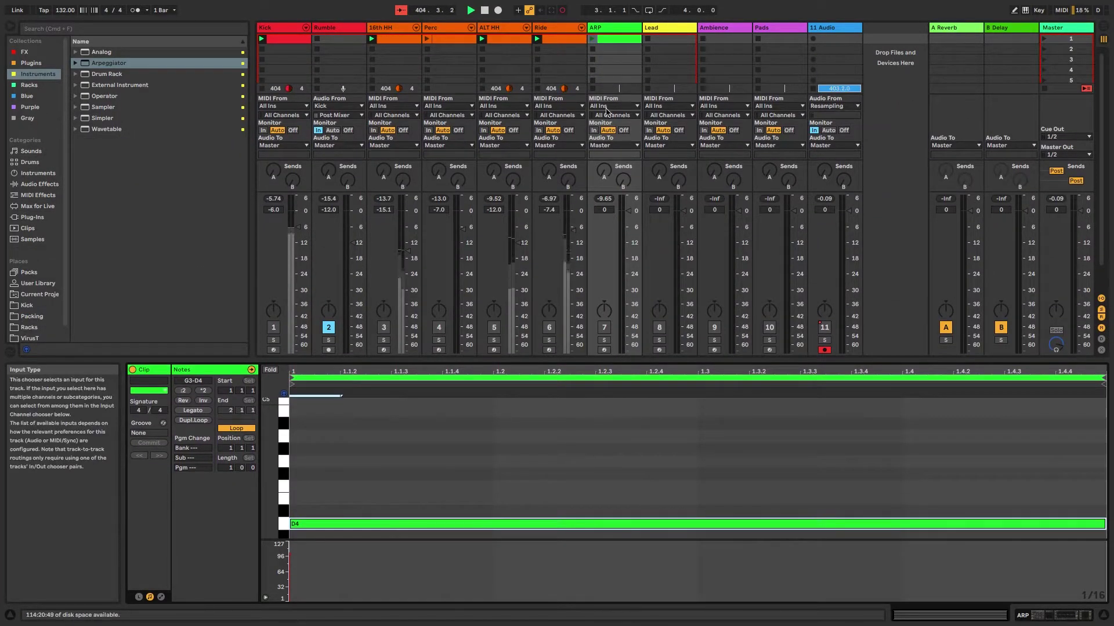
click(604, 340)
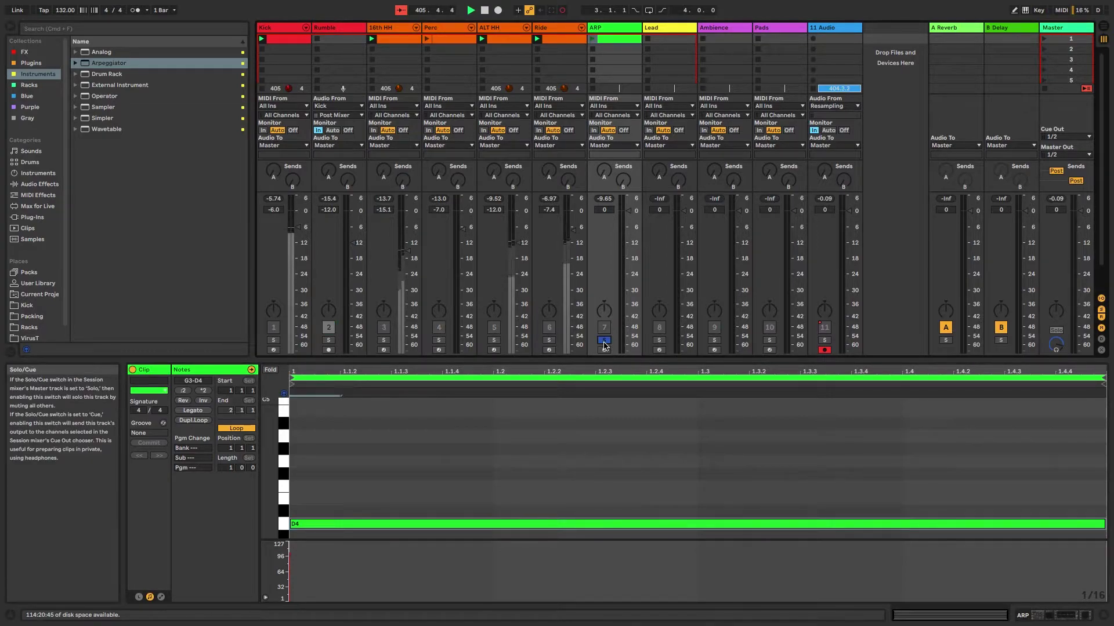
click(594, 42)
click(1032, 621)
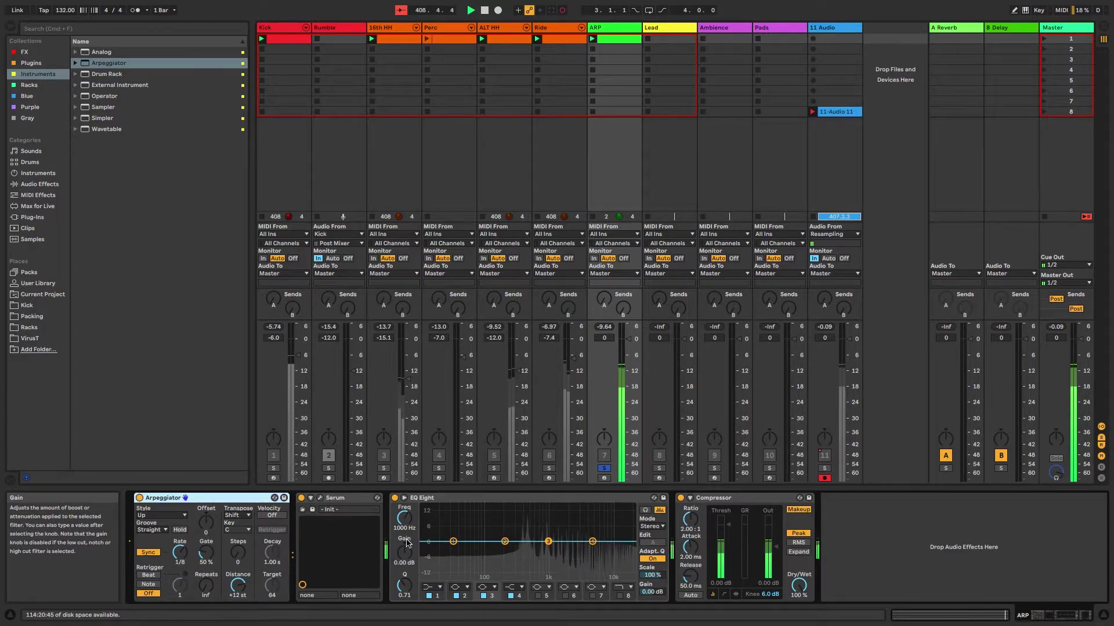
Enable the MG Low 12 filter in Serum, lower its cutoff to about 141 Hz, and close the plug-in window
click(319, 499)
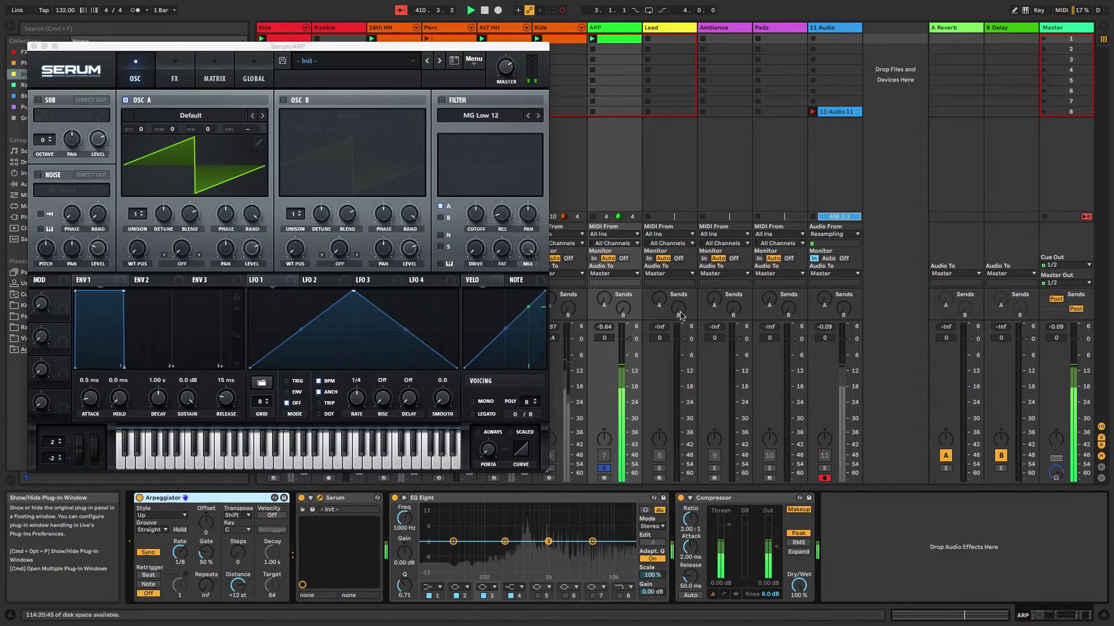
click(441, 100)
drag(475, 215, 476, 233)
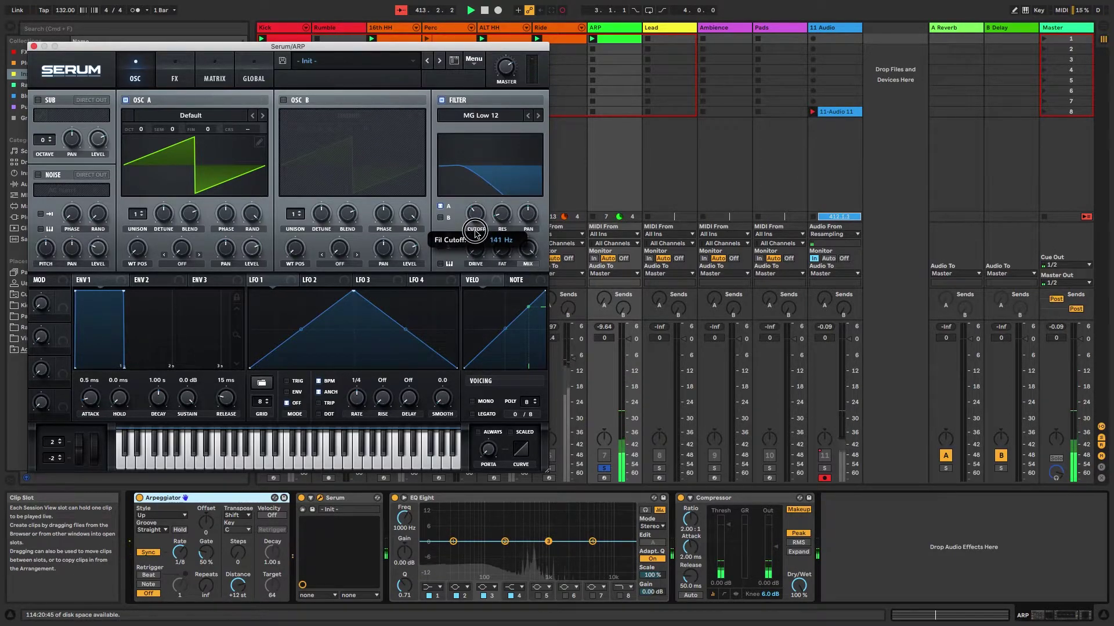
drag(475, 234, 475, 231)
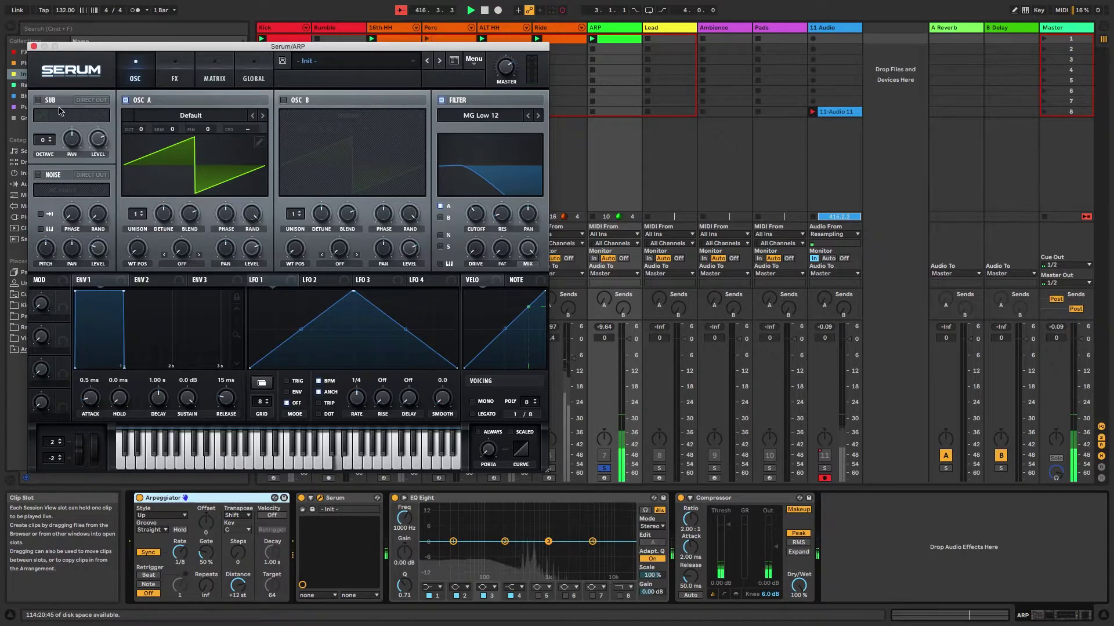
click(33, 46)
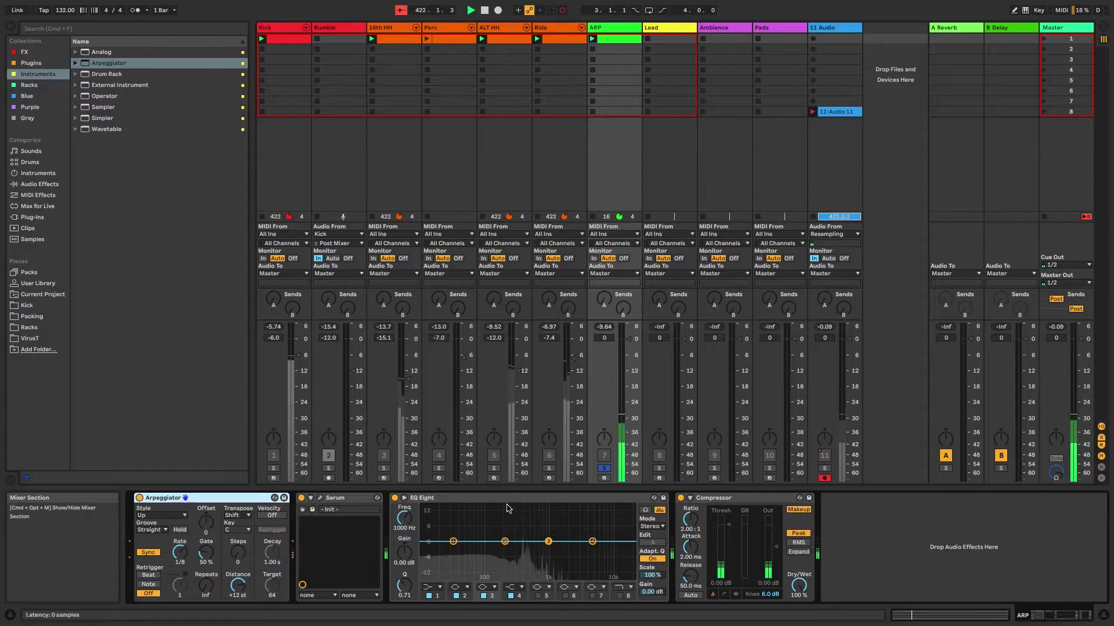
Reopen Serum, raise the filter cutoff for a brighter sound, and close the plug-in window
click(321, 497)
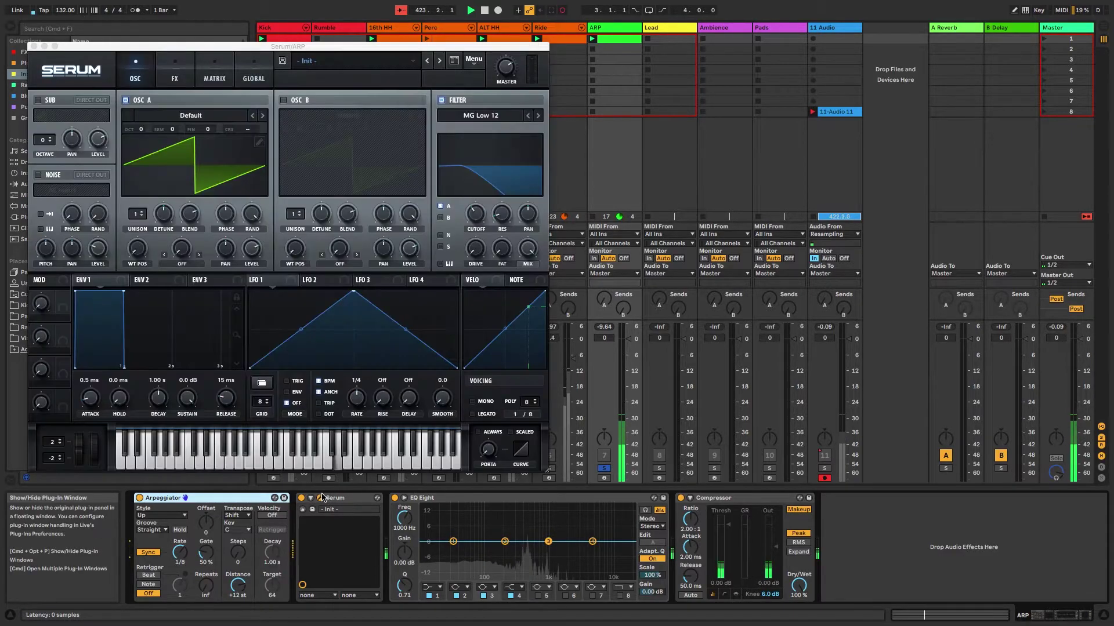
drag(473, 215, 471, 196)
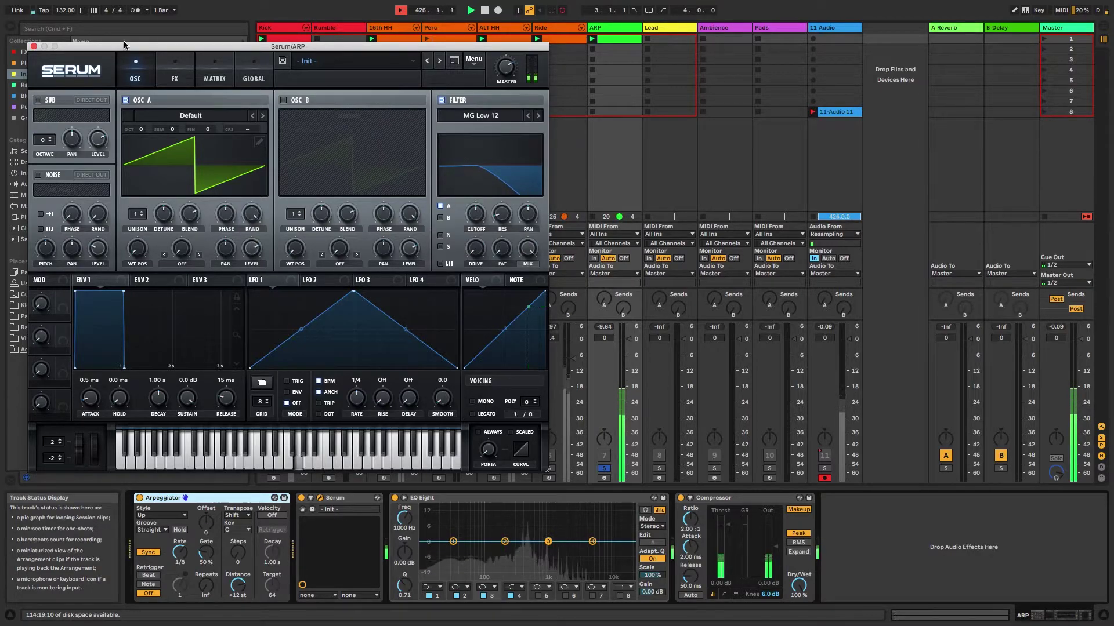
click(33, 46)
Set the Arpeggiator to G Minor transposition and a 1/16 rate, trying the UpDown style before choosing Converge
click(171, 515)
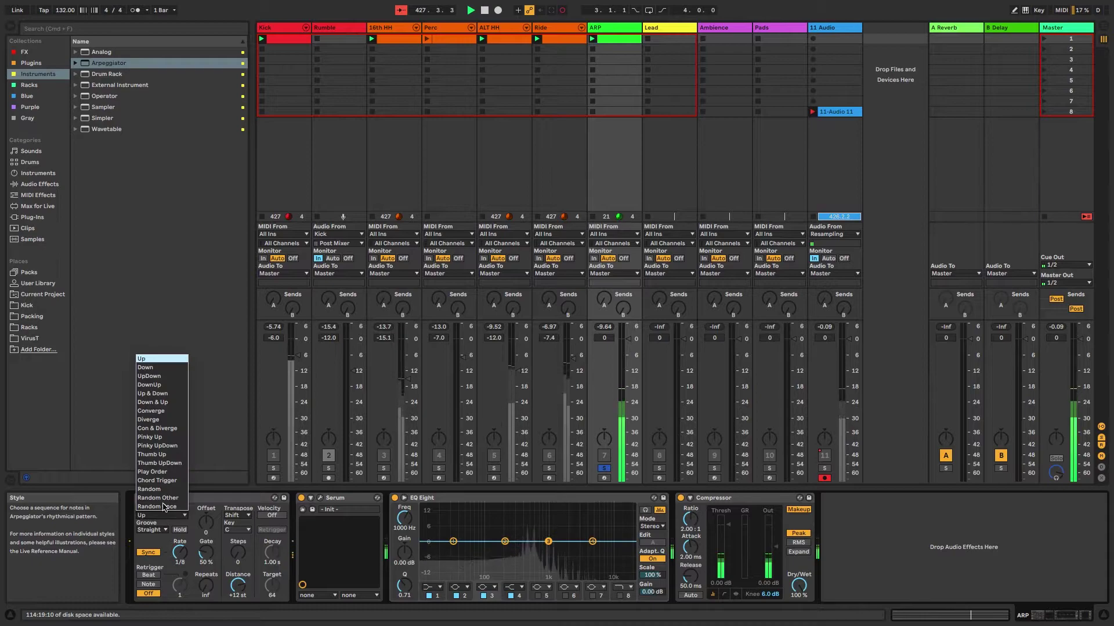
click(152, 377)
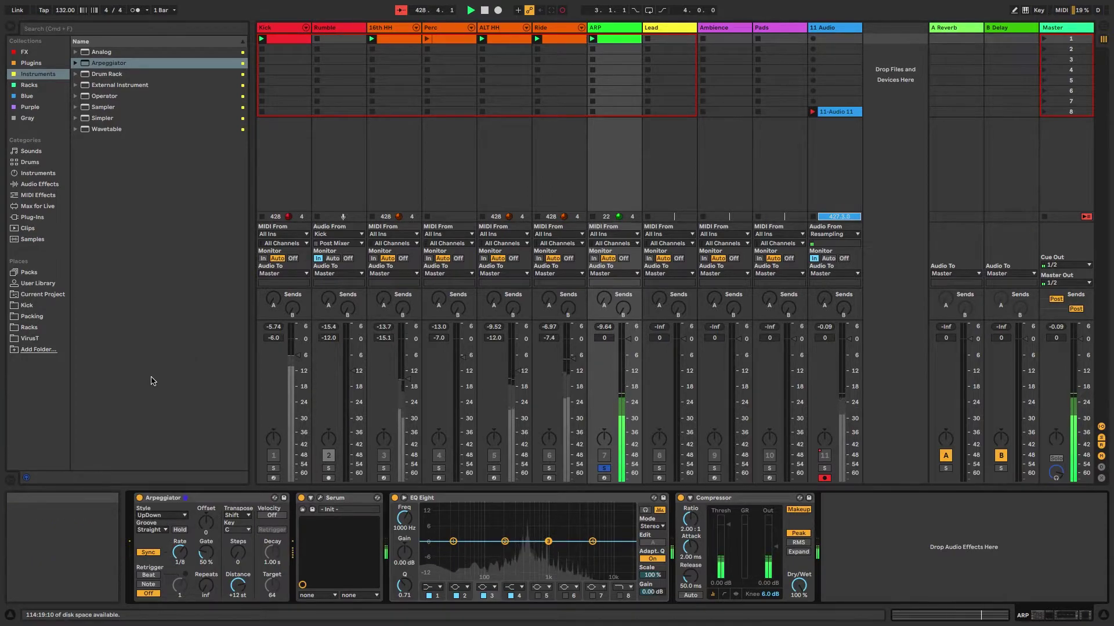
click(245, 530)
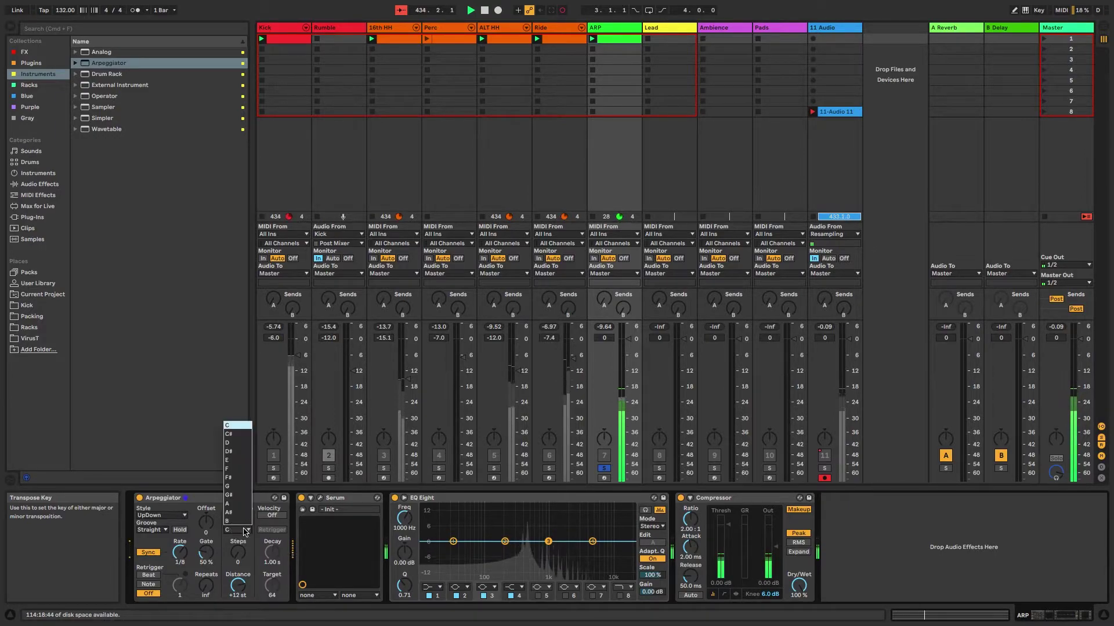
click(237, 486)
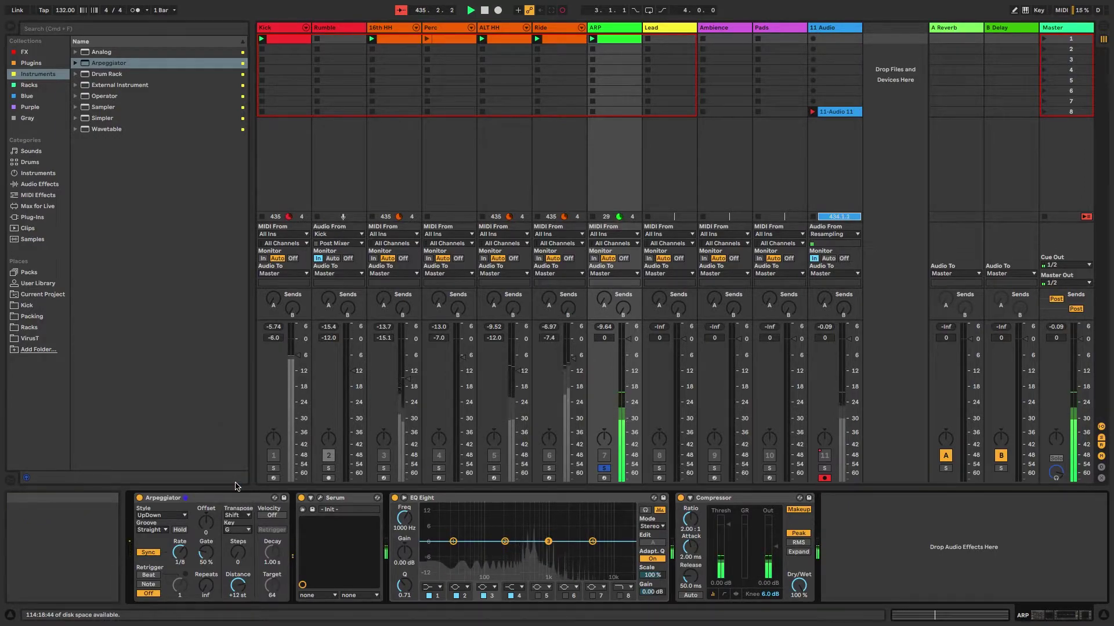
click(249, 515)
click(236, 541)
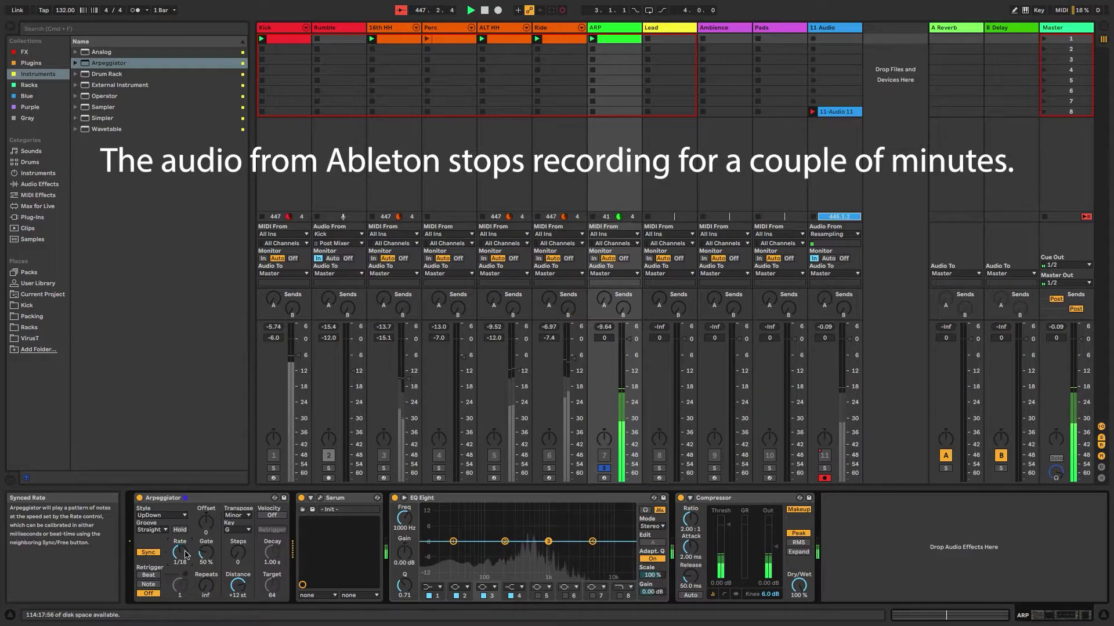
click(162, 515)
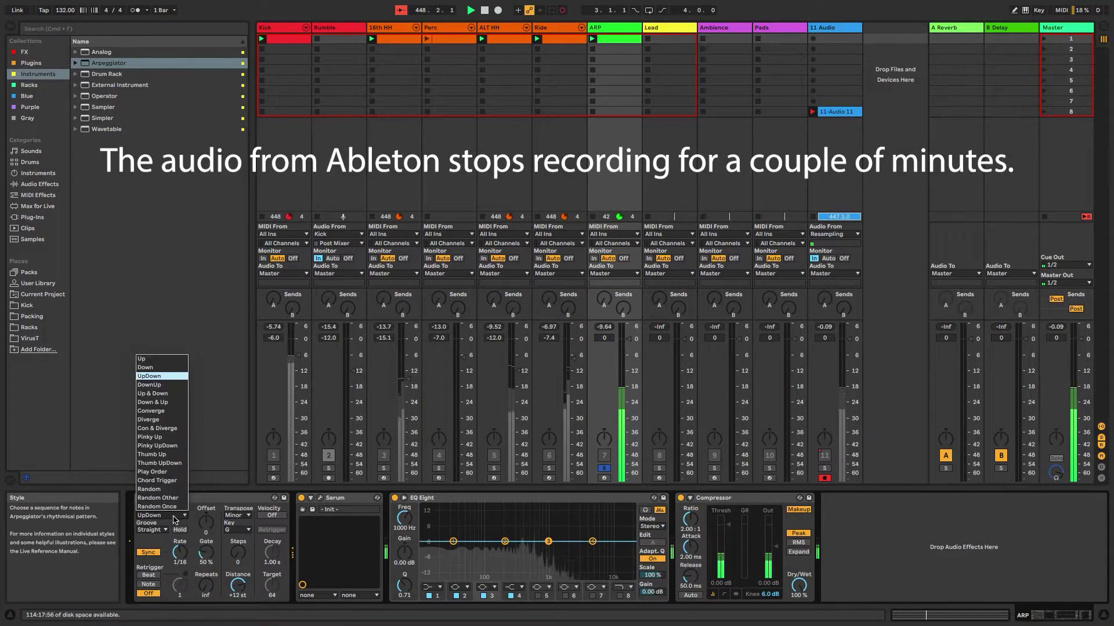
click(156, 411)
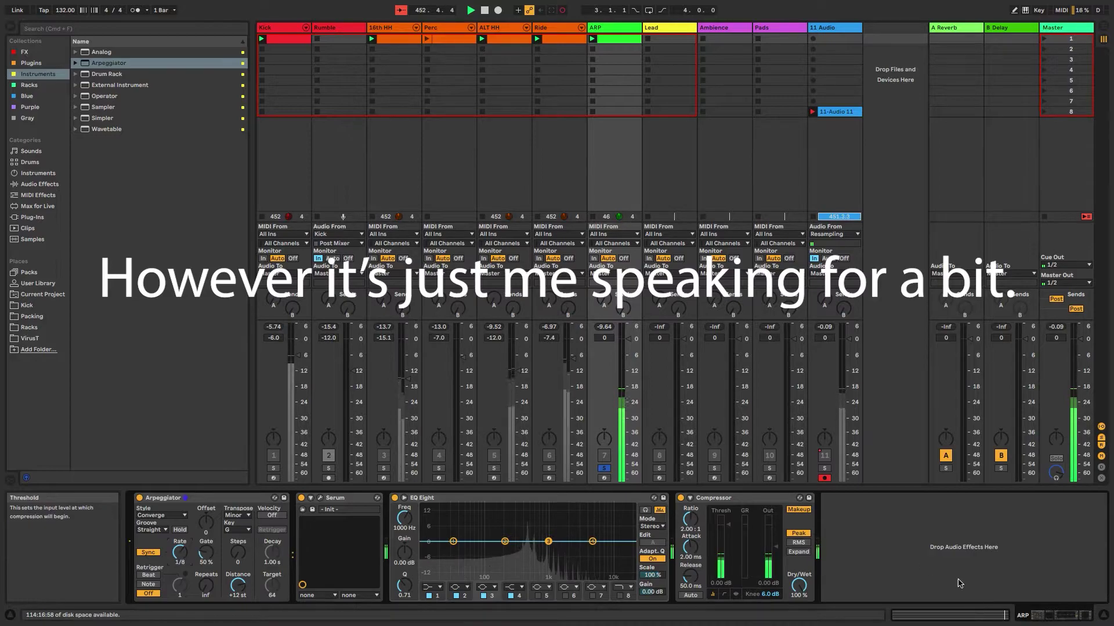
Add an F4 note above the chord in the ARP clip and extend it across the bar with Legato
key(shift+Tab)
scroll(576, 459, down, 3)
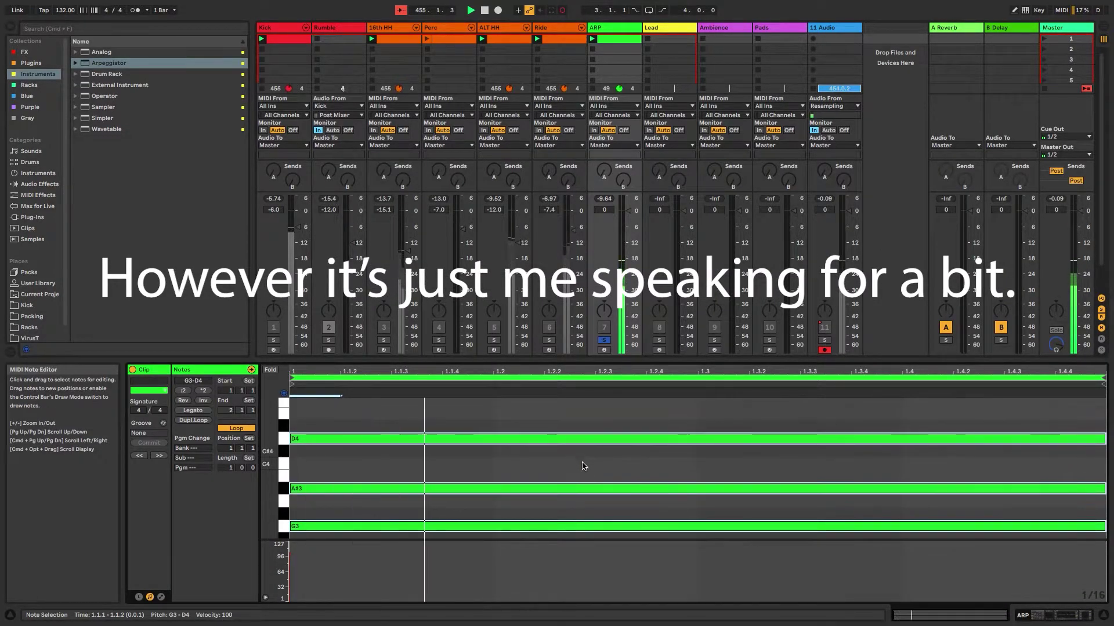
scroll(307, 438, up, 1)
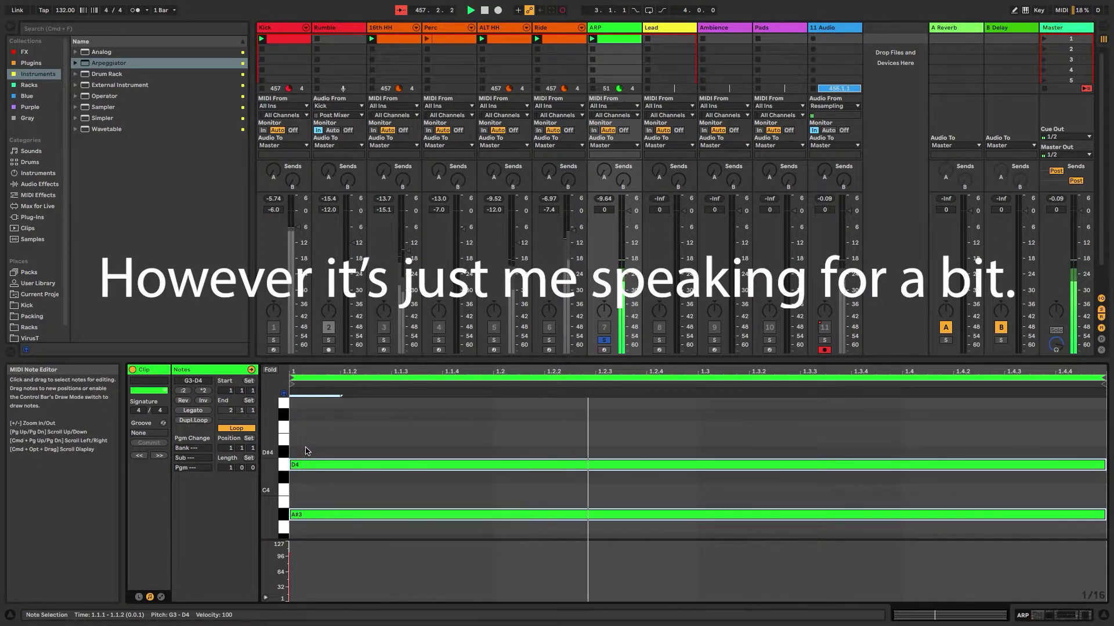
double_click(301, 430)
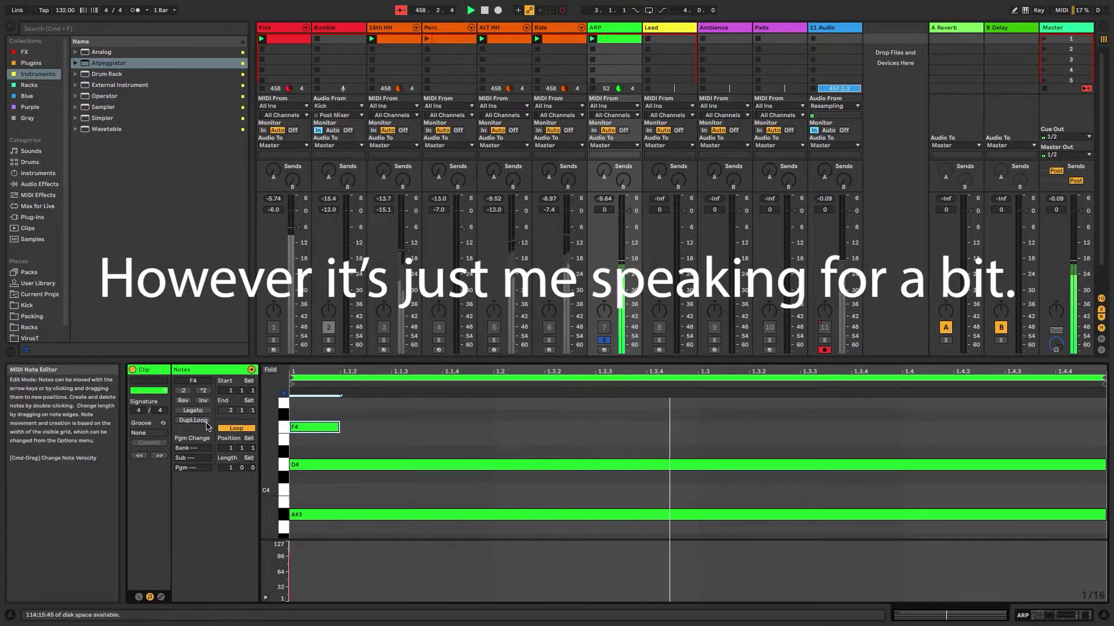
click(193, 410)
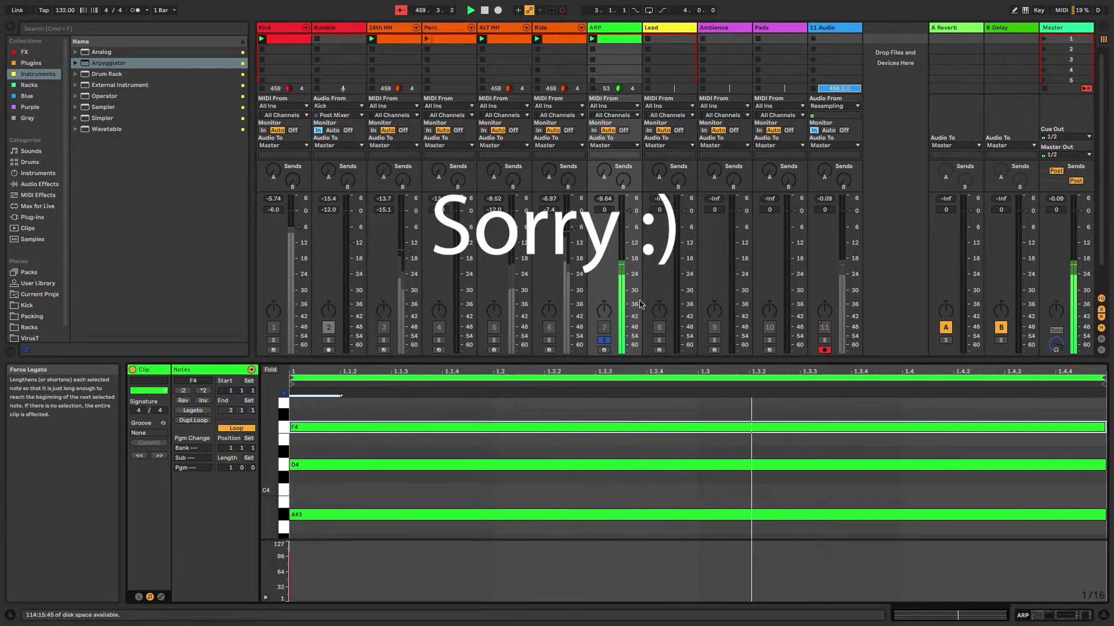
Try transposing the ARP clip's A#3 note down an octave to A#2 and restart playback to audition it
scroll(500, 482, down, 3)
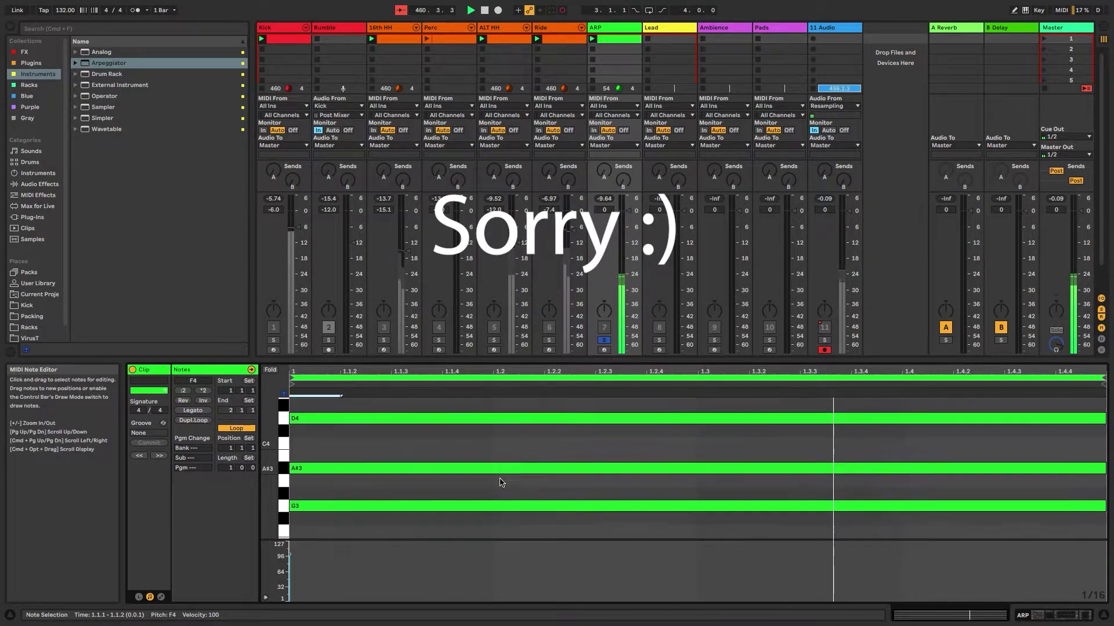
click(471, 467)
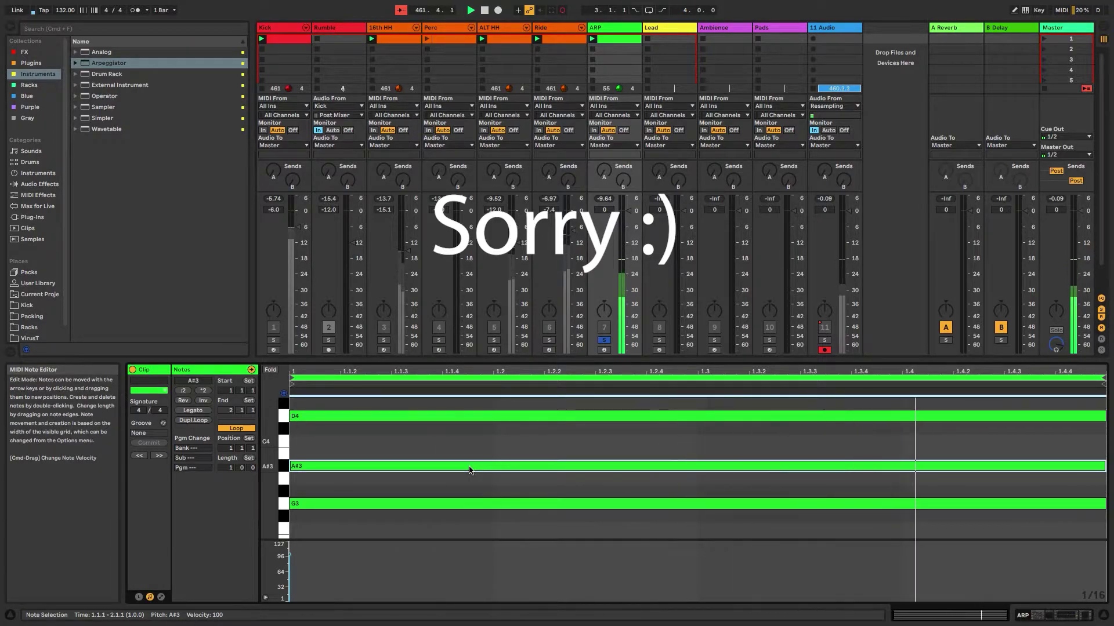
key(shift+Down)
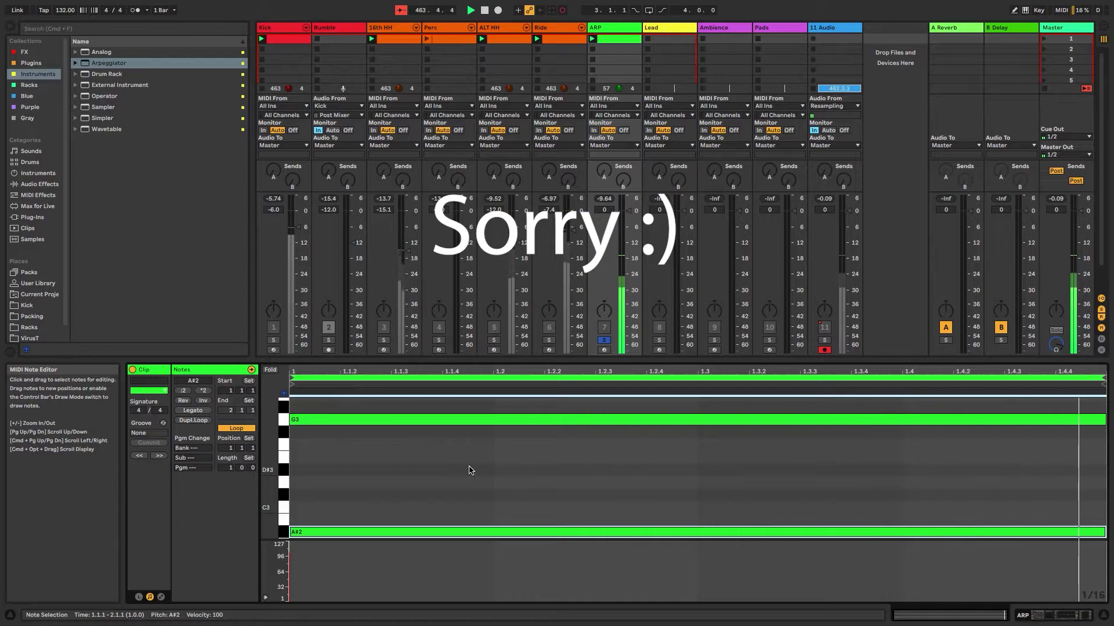
scroll(470, 470, up, 3)
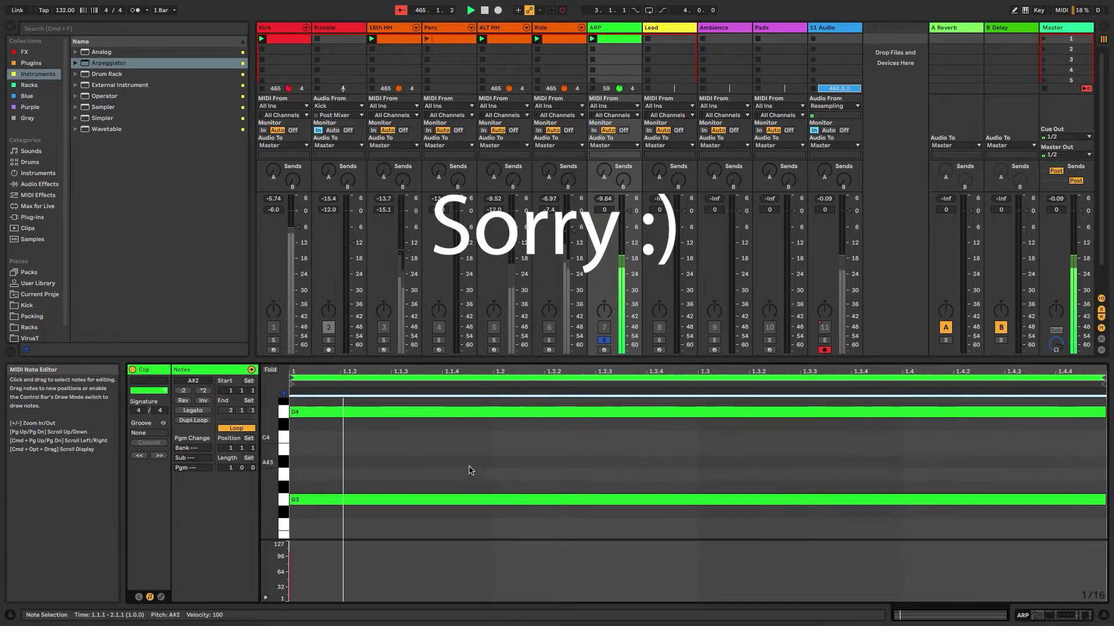
key(space)
key(space)
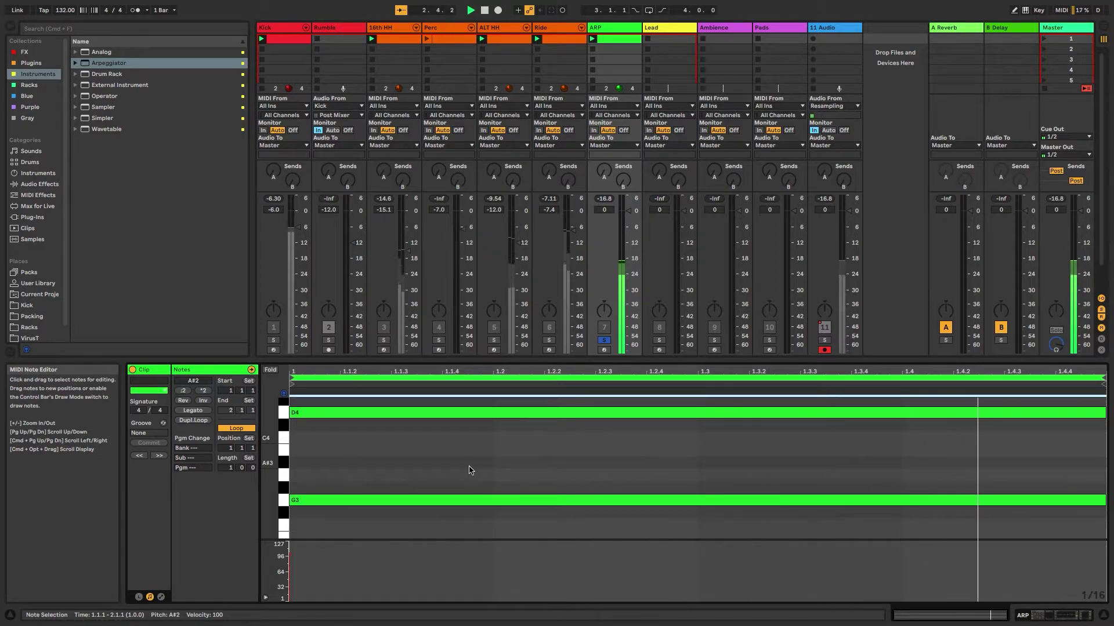
Enlarge the clip's note editor and transpose the A#2 note up two octaves to A#4
drag(570, 357, 567, 177)
scroll(509, 311, up, 3)
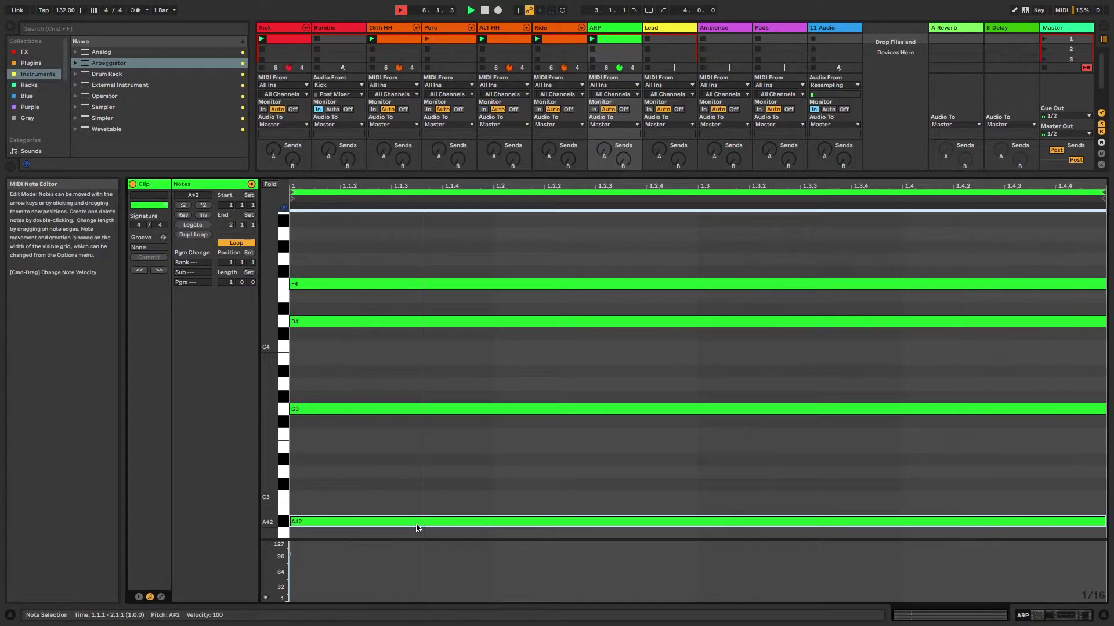
key(shift+Up)
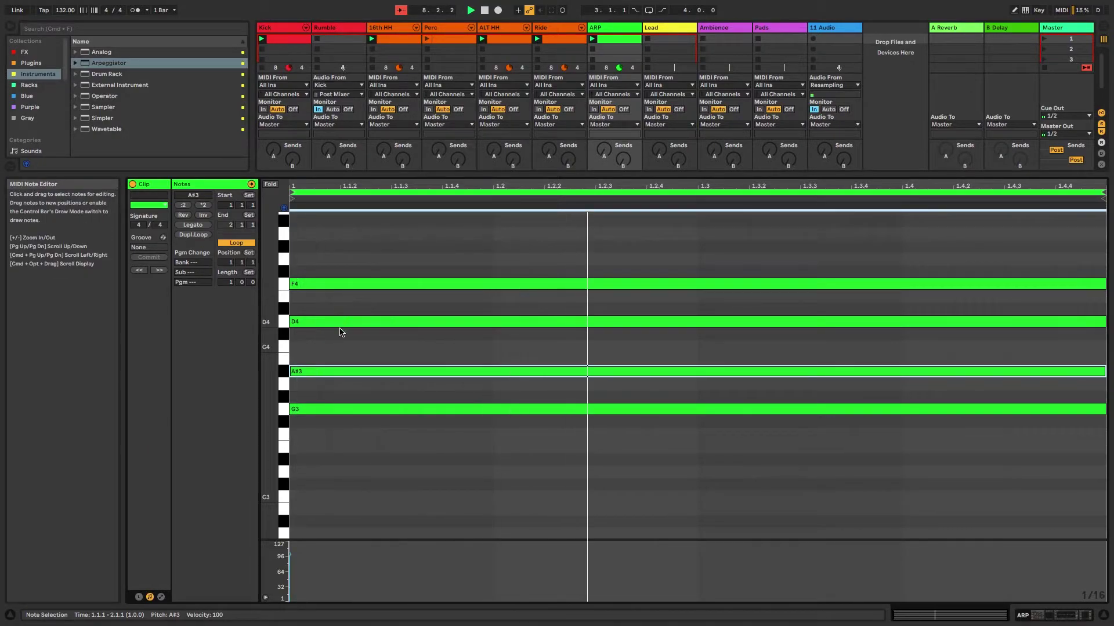
key(shift+Up)
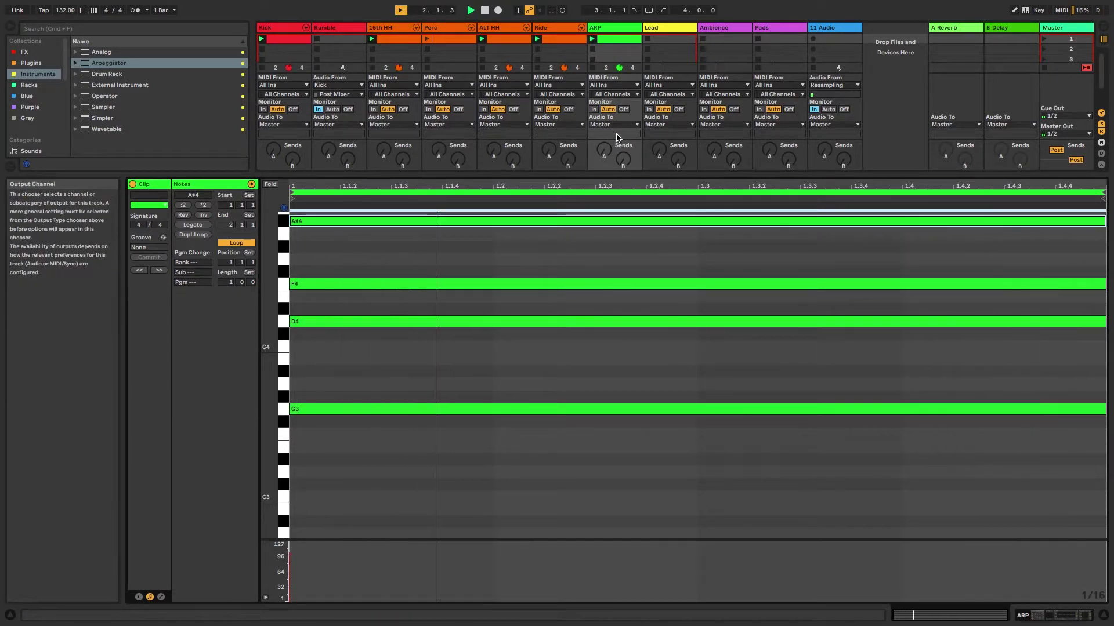
Set the ARP track's Arpeggiator to the Up & Down style with a 1/12 rate
click(1037, 615)
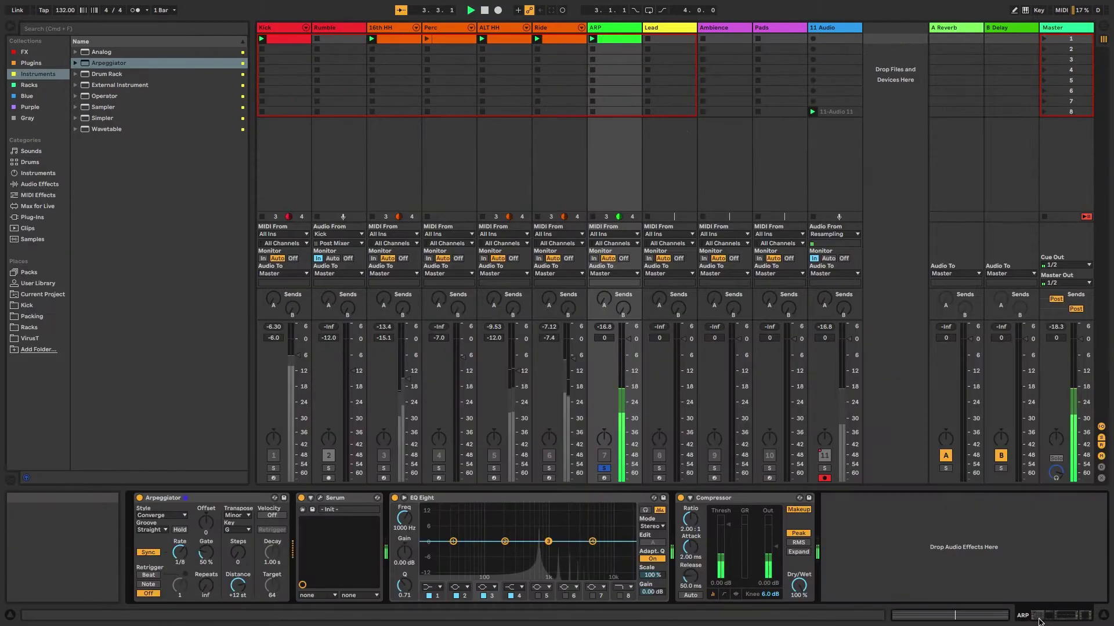
click(162, 515)
click(154, 394)
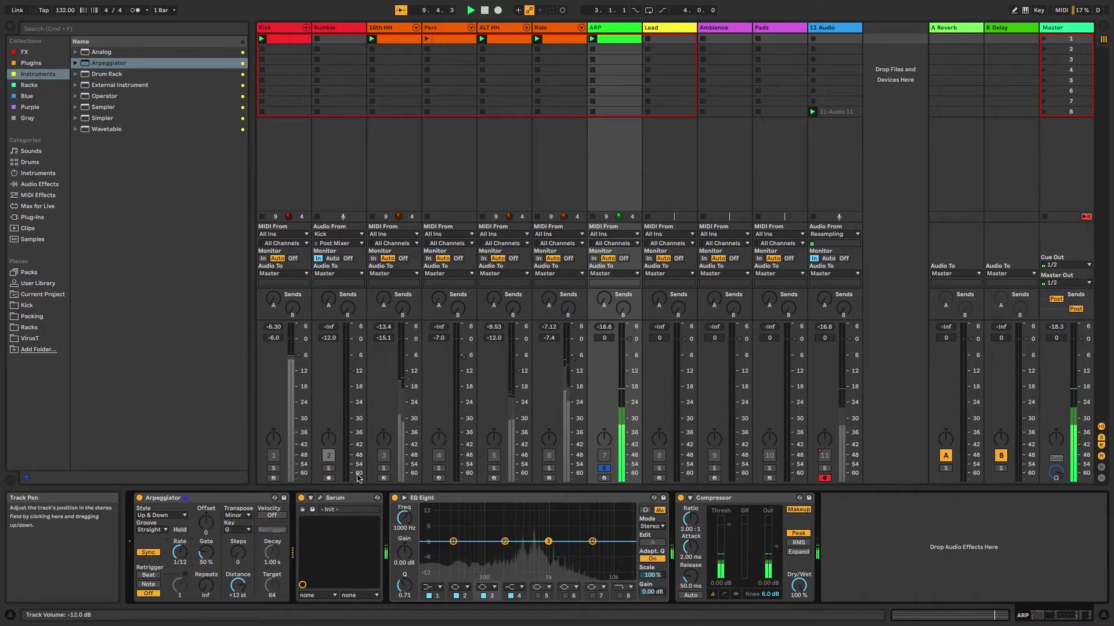
Open Serum and give oscillator A 4 unison voices and the Analog Basic Shapes wavetable
click(319, 498)
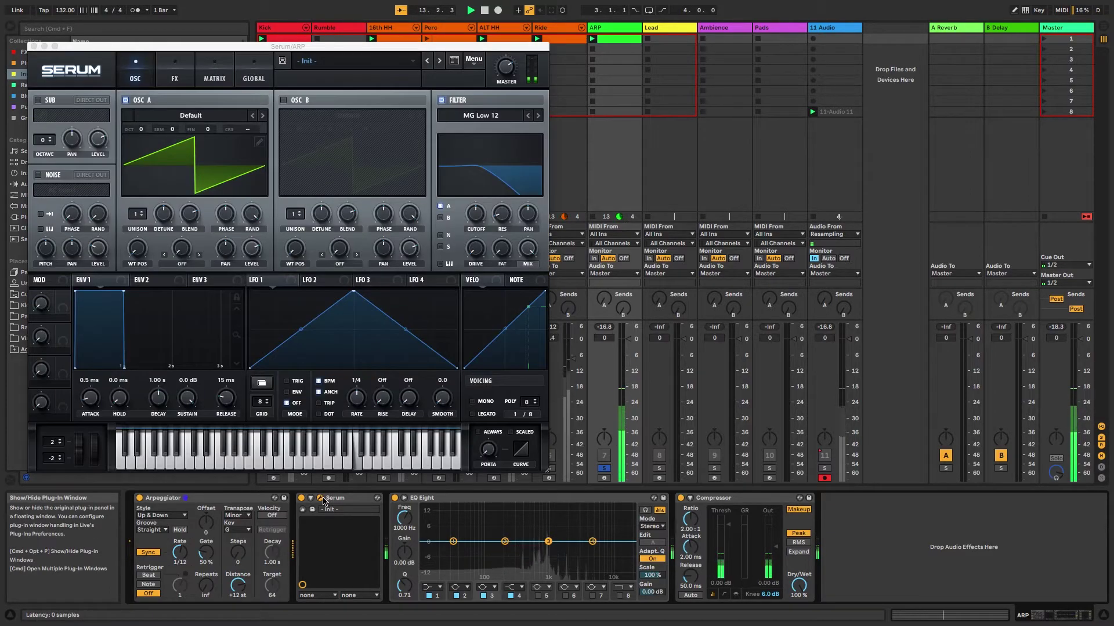
click(142, 212)
click(142, 213)
click(142, 212)
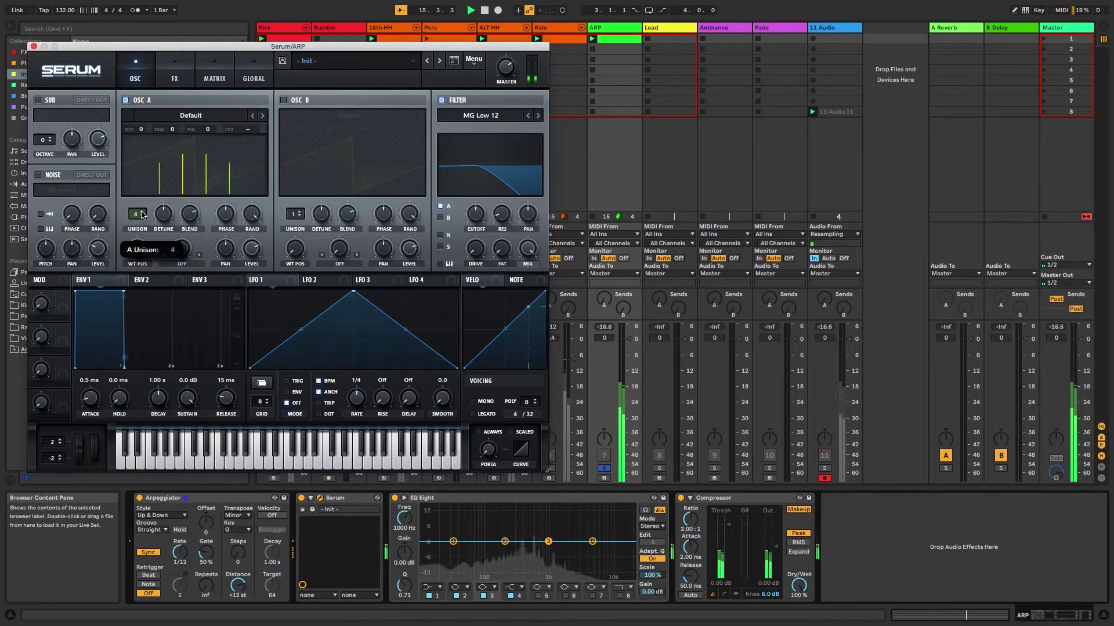
click(170, 114)
mouse_move(188, 128)
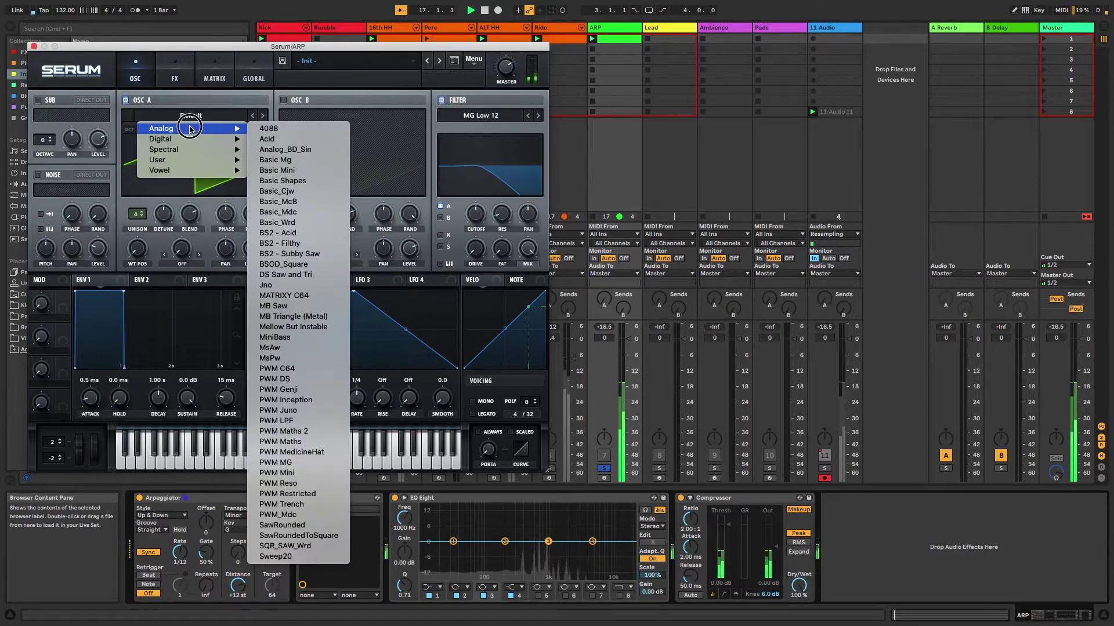
click(279, 181)
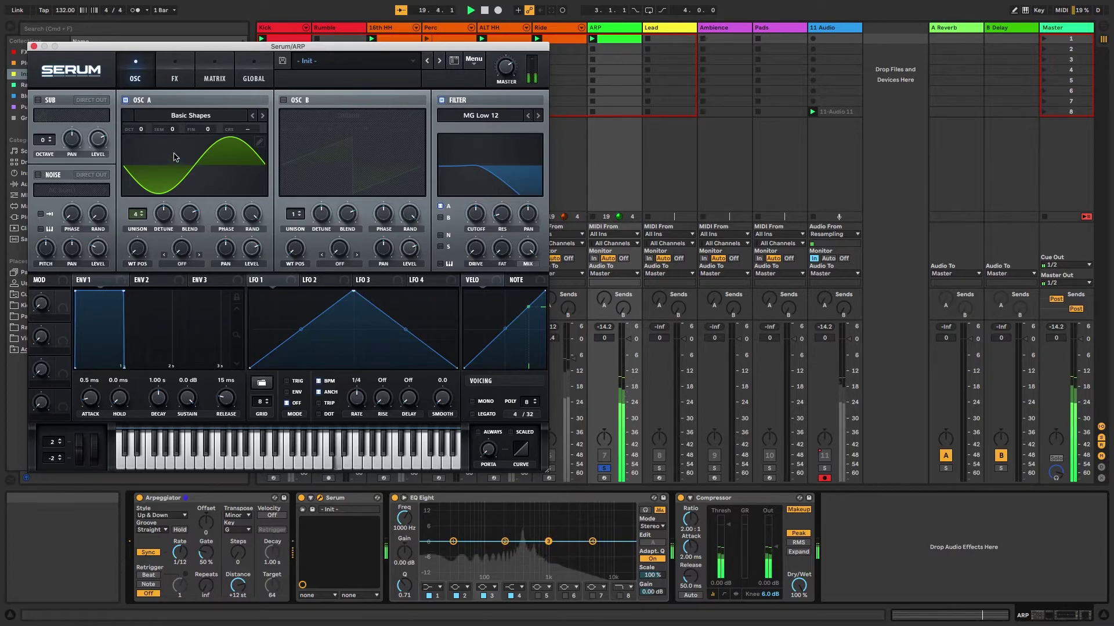
Enable oscillator B with the Analog Basic Shapes wavetable, trying octave -1 before setting it to +1
click(283, 100)
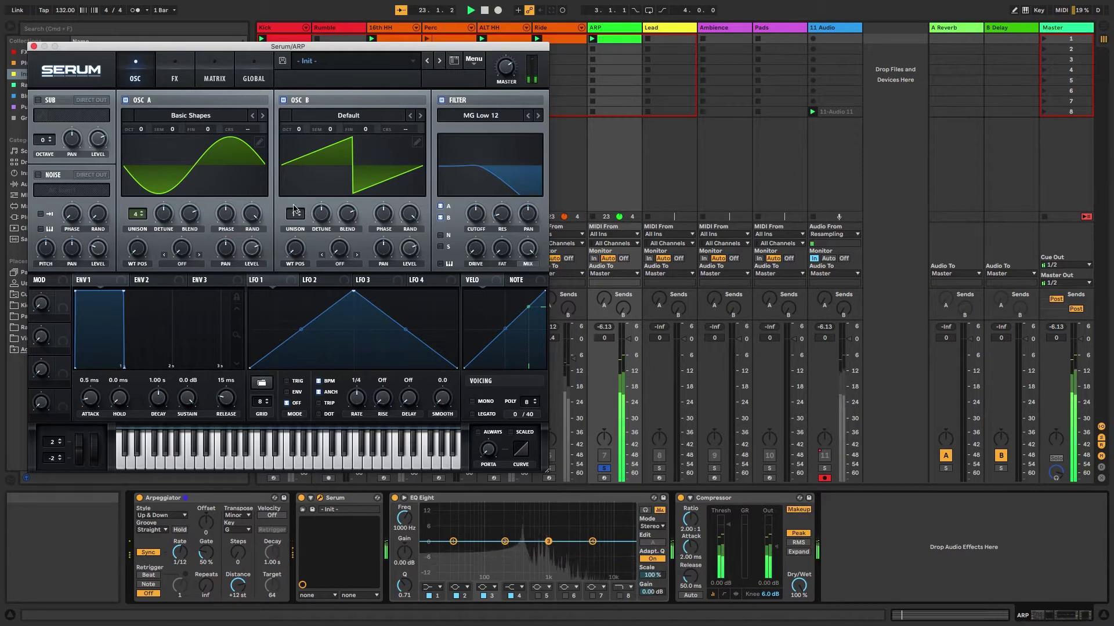
click(342, 115)
mouse_move(360, 129)
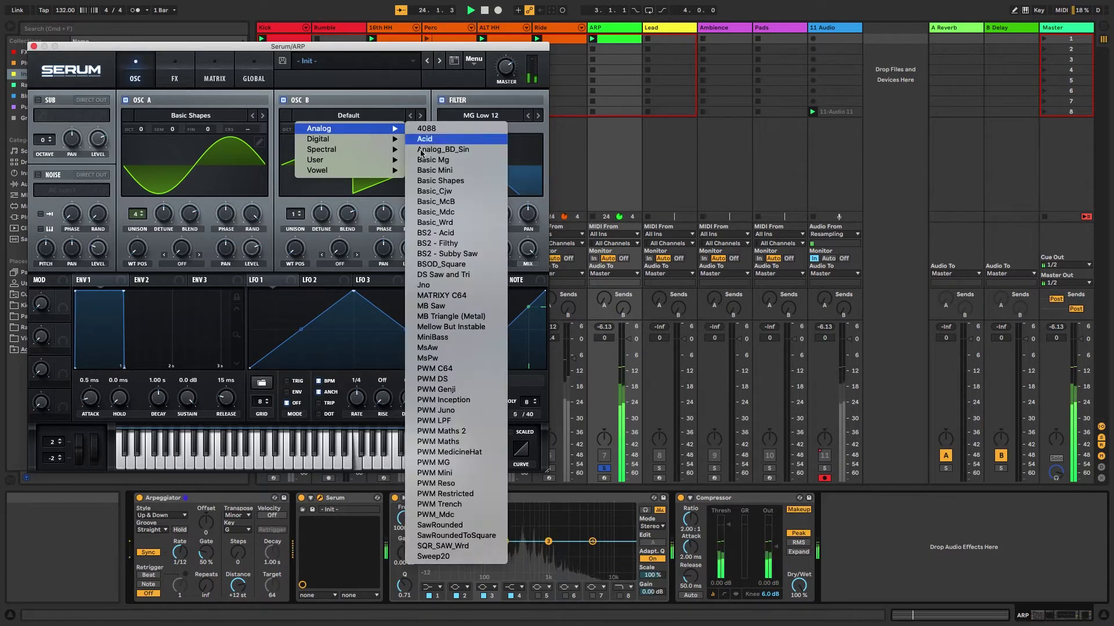
click(436, 181)
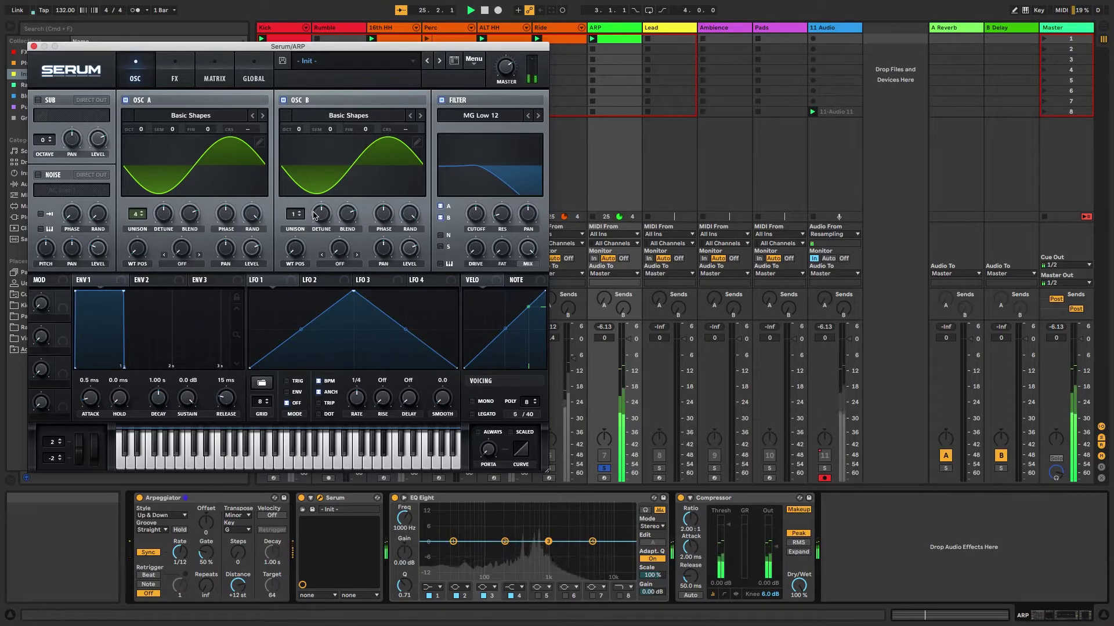
click(299, 129)
drag(299, 135, 301, 146)
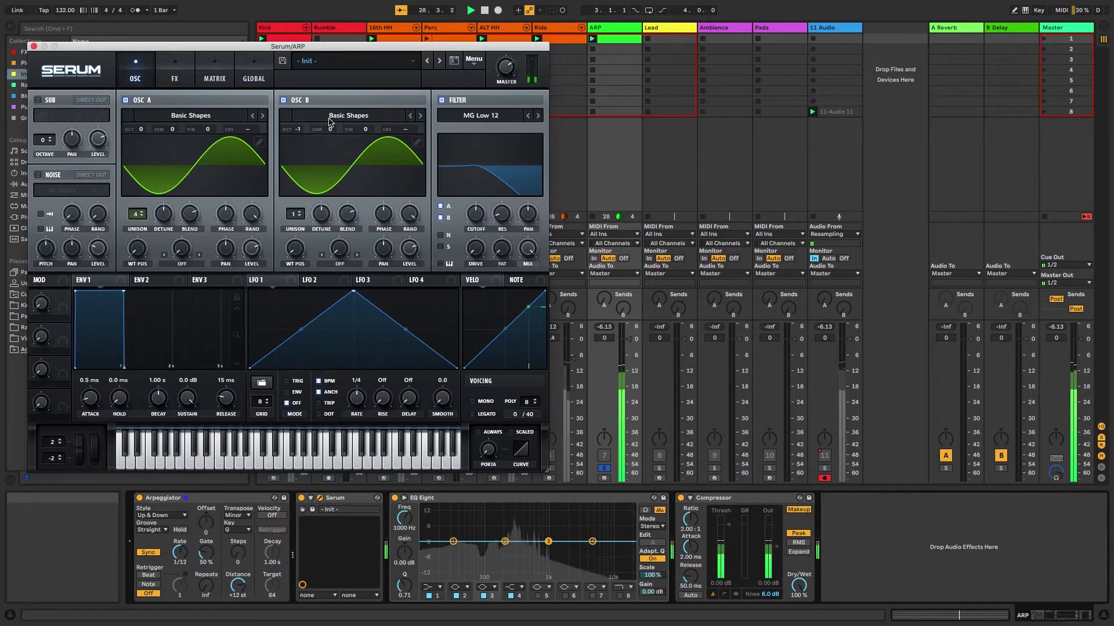
drag(301, 131, 301, 102)
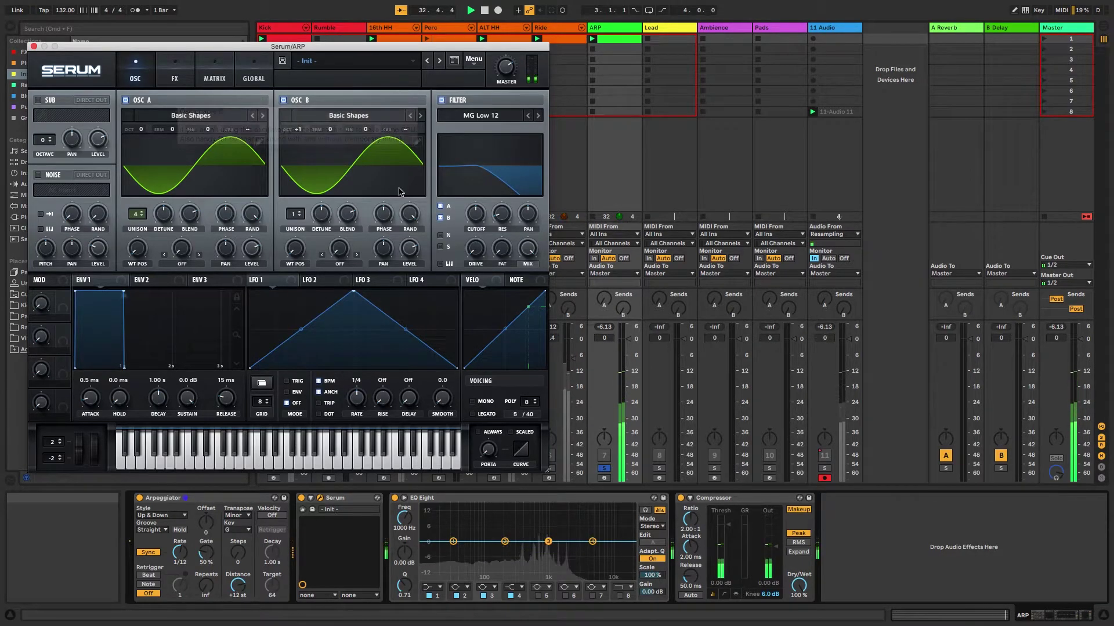
Set oscillator B's unison to 6 voices and adjust the detune of both oscillators
drag(296, 218, 322, 212)
drag(321, 203, 320, 208)
drag(162, 215, 164, 237)
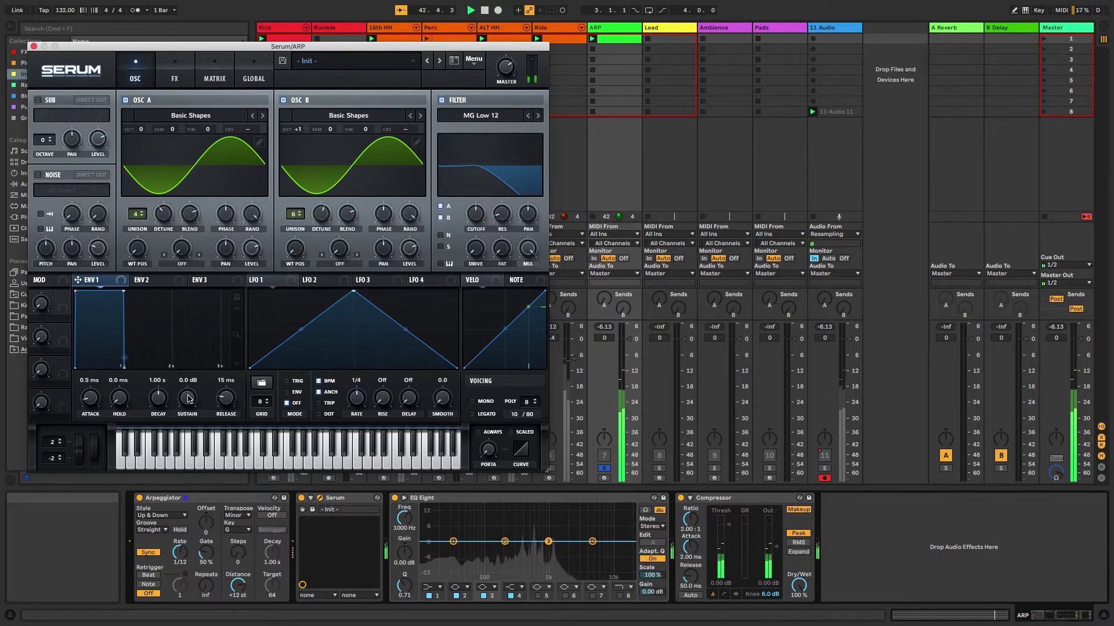
Shape Envelope 1 into a pluck with 562 ms decay, -54.9 dB sustain and 449 ms release
drag(226, 398, 205, 557)
click(157, 401)
mouse_move(158, 401)
mouse_down()
mouse_move(157, 422)
mouse_move(155, 407)
mouse_up()
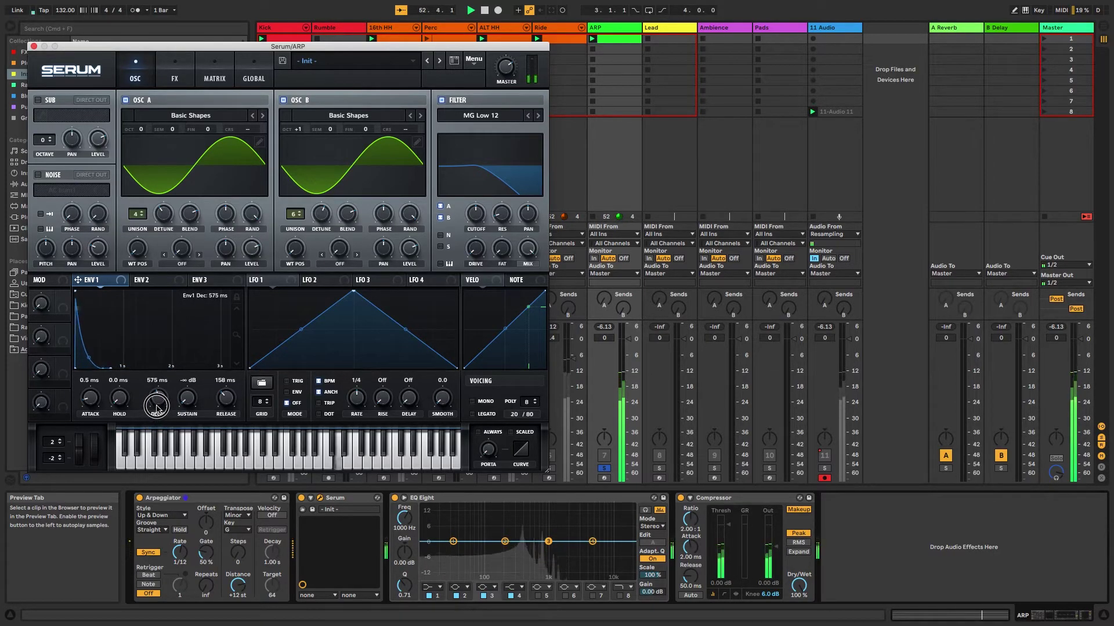
drag(226, 400, 183, 393)
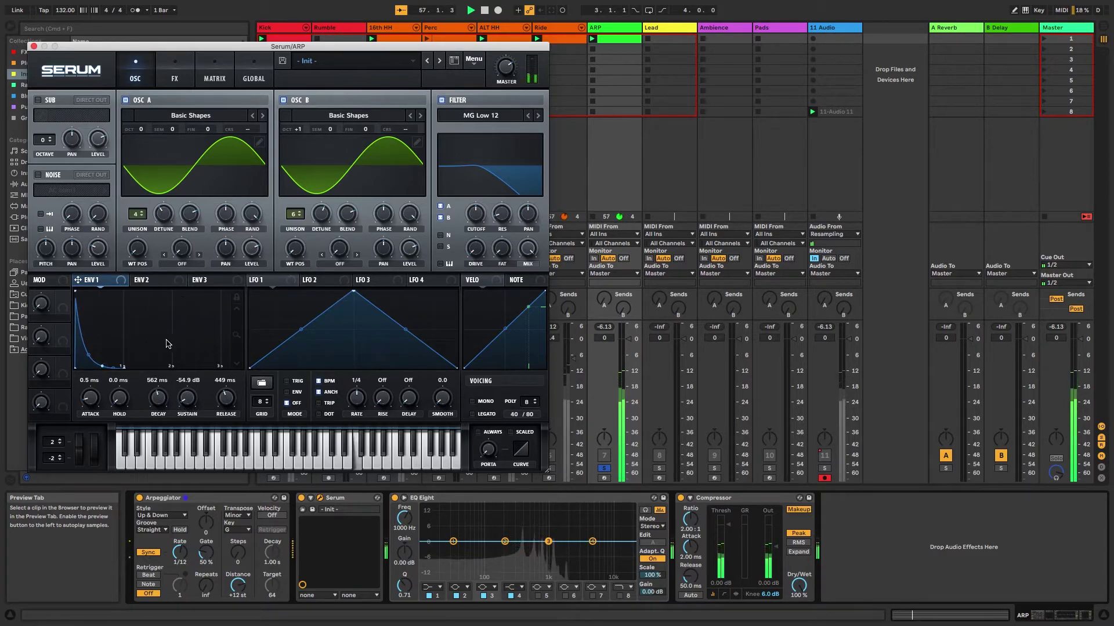
Set Envelope 2 to 57.07% sustain and 507 ms release
click(150, 281)
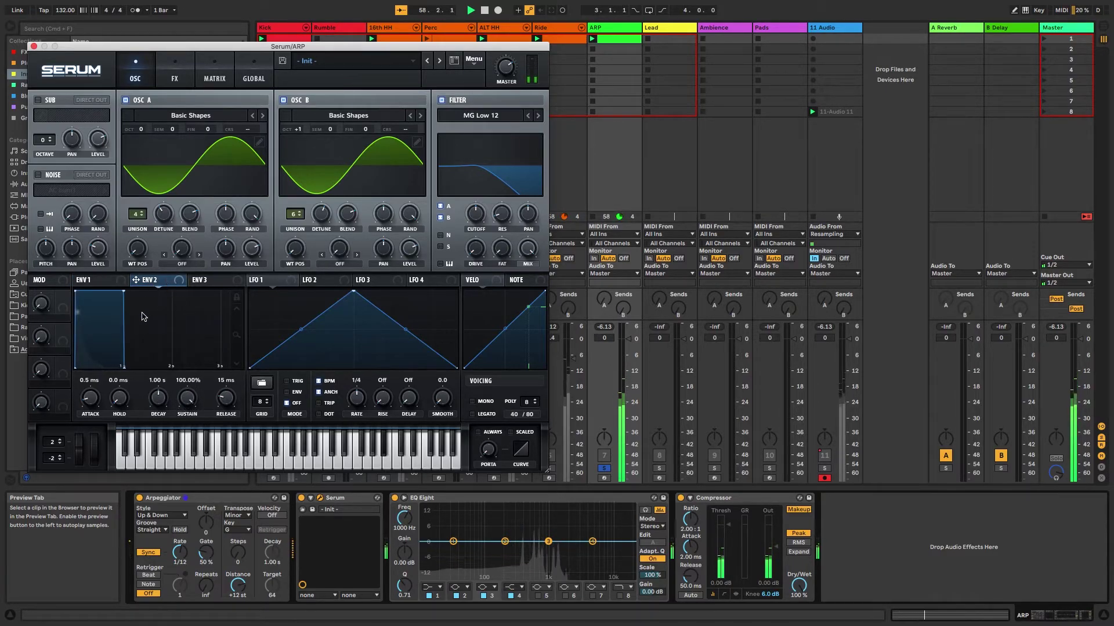
drag(186, 398, 187, 458)
drag(226, 399, 215, 343)
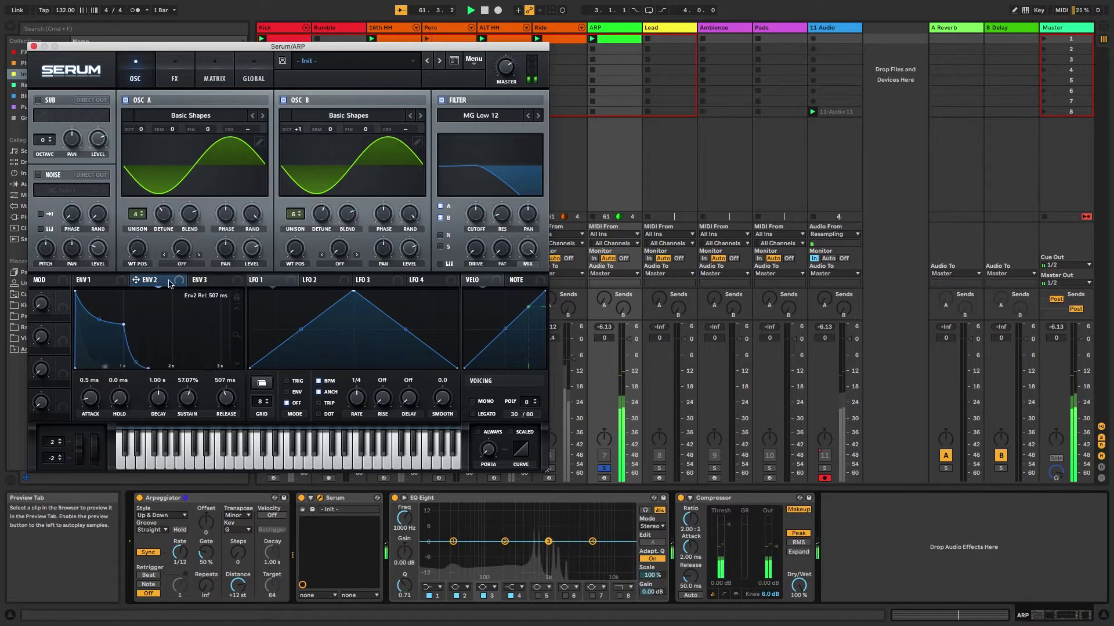
Assign Envelope 2 to the filter cutoff, raise the filter resonance slightly, and close the Serum window
drag(148, 282, 466, 201)
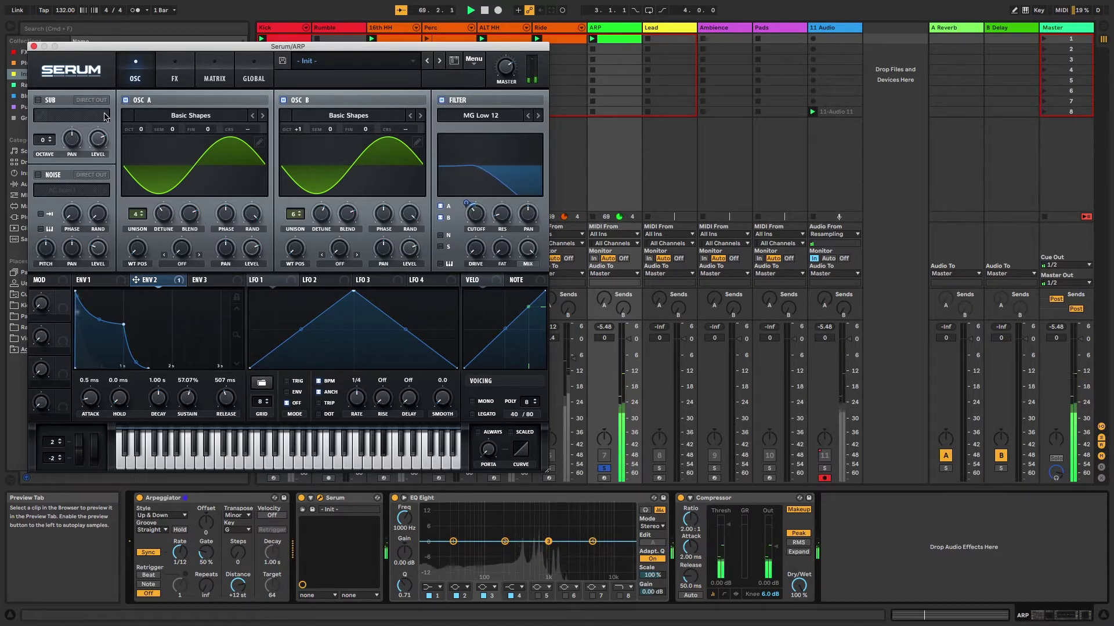
drag(472, 244, 499, 201)
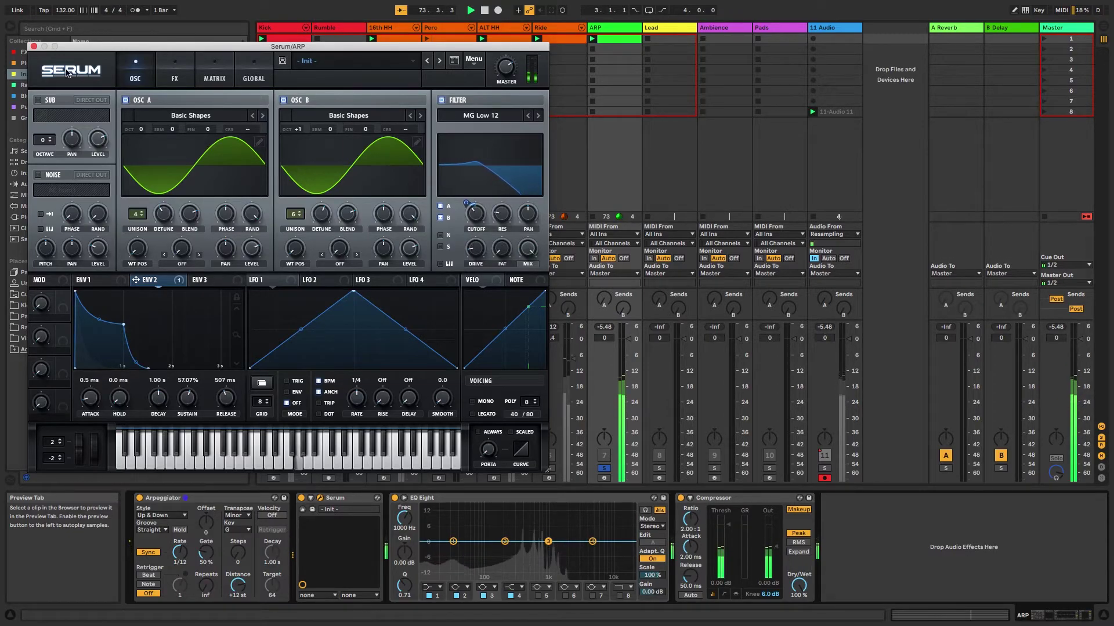
click(33, 47)
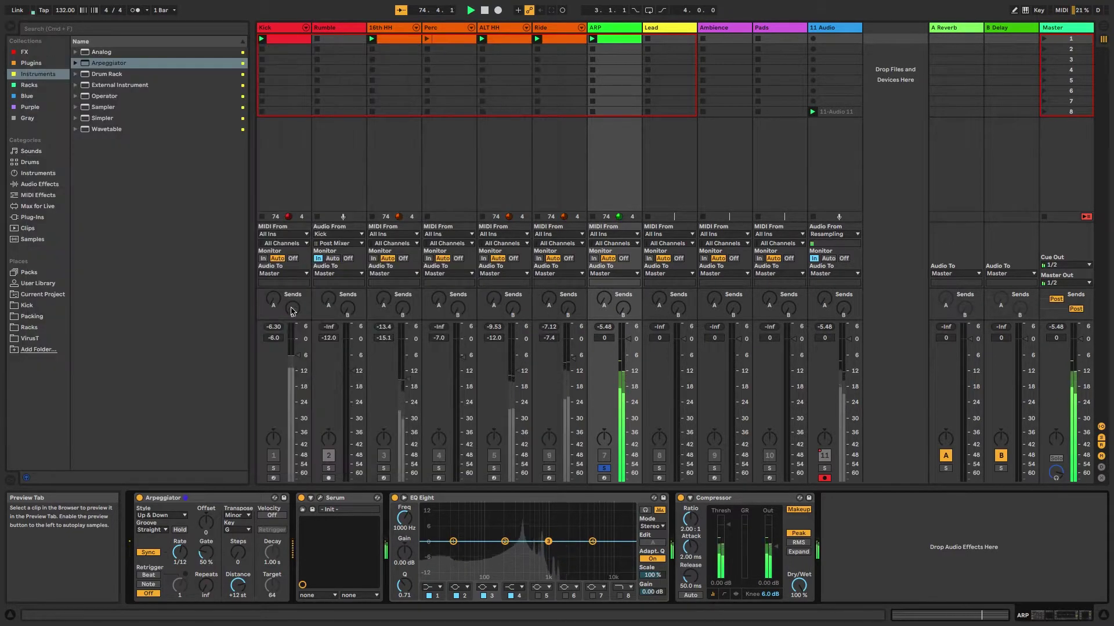
Cut the ARP's low end in EQ Eight with a band 1 low-cut filter at 132 Hz
click(440, 587)
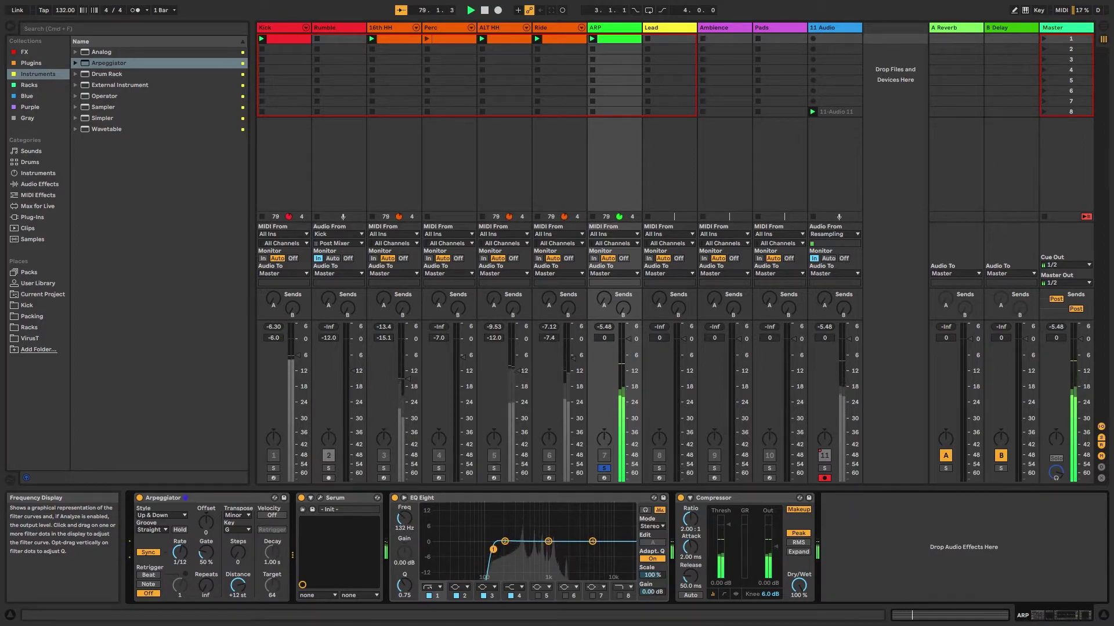
Add a Delay to the ARP track between Serum and EQ Eight, and collapse the Compressor
click(21, 52)
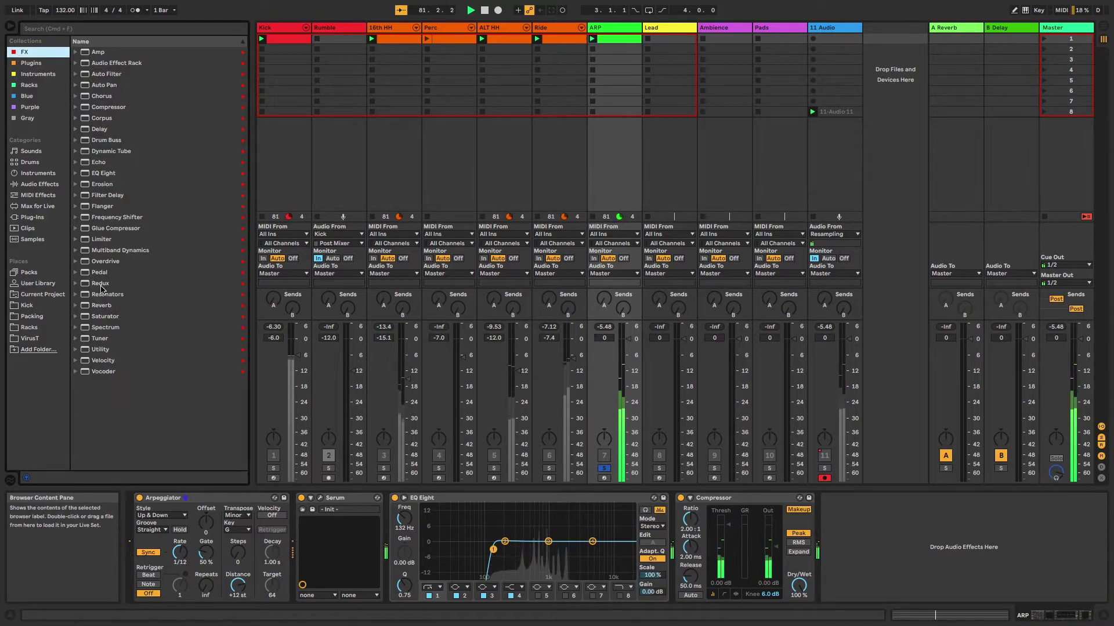
double_click(100, 130)
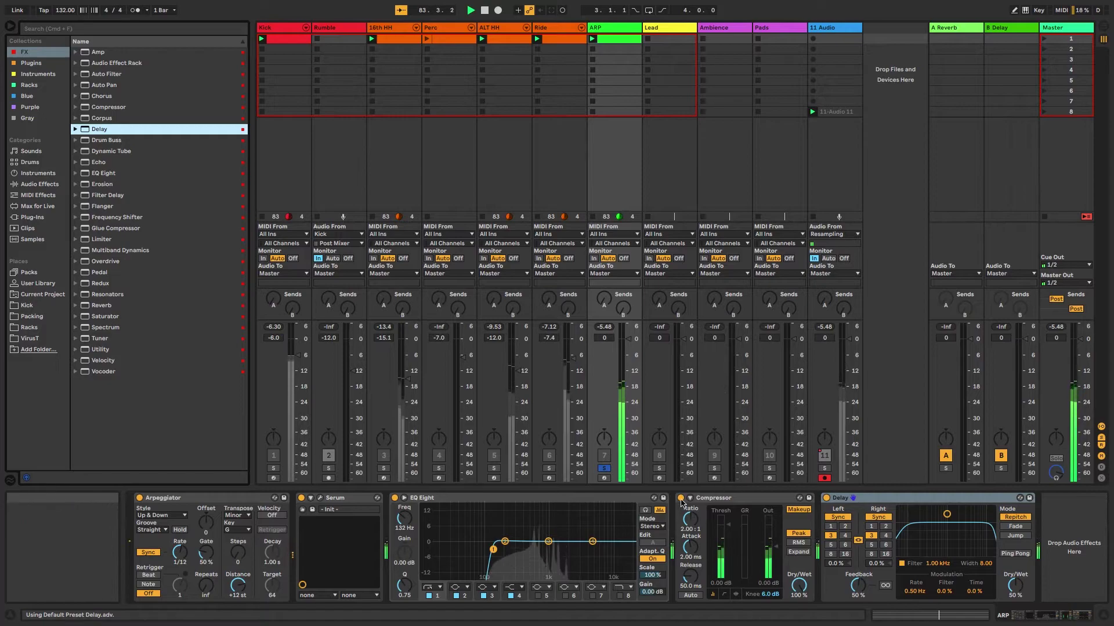
double_click(718, 498)
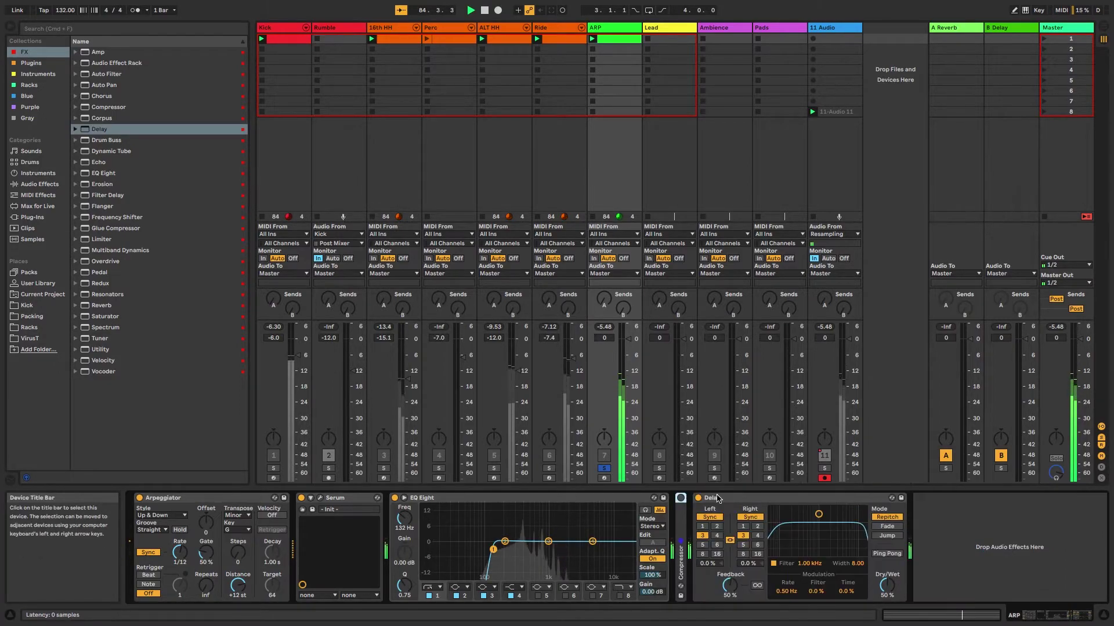
drag(736, 502, 412, 509)
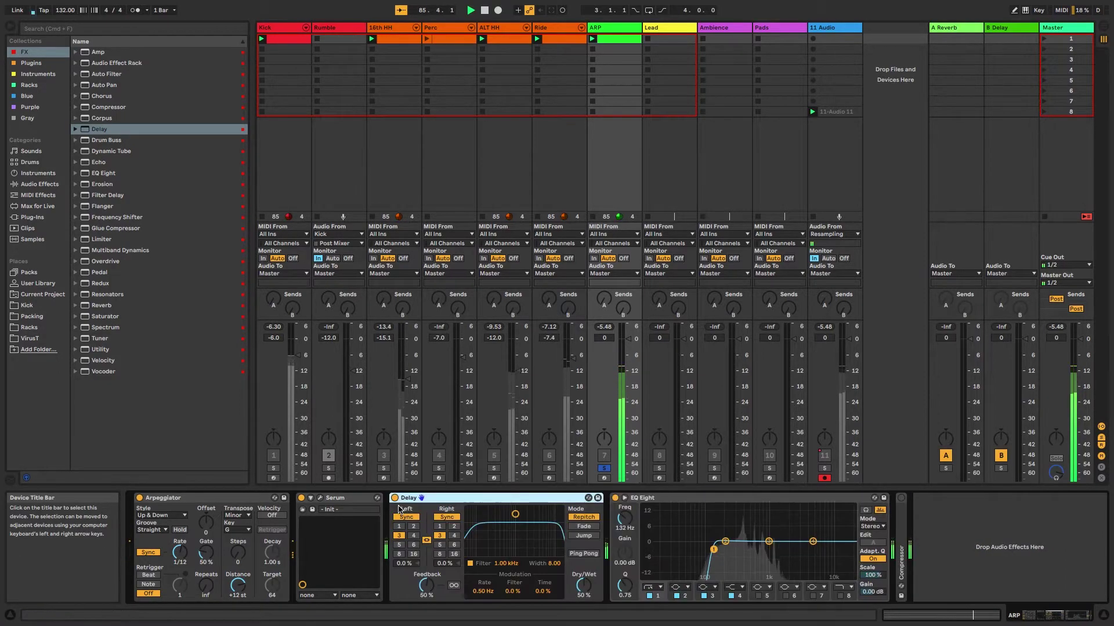
Set the Delay to 1/16 steps, 10% dry/wet and a 3.23 kHz filter with 4.08 width, and enable Ping Pong
click(440, 528)
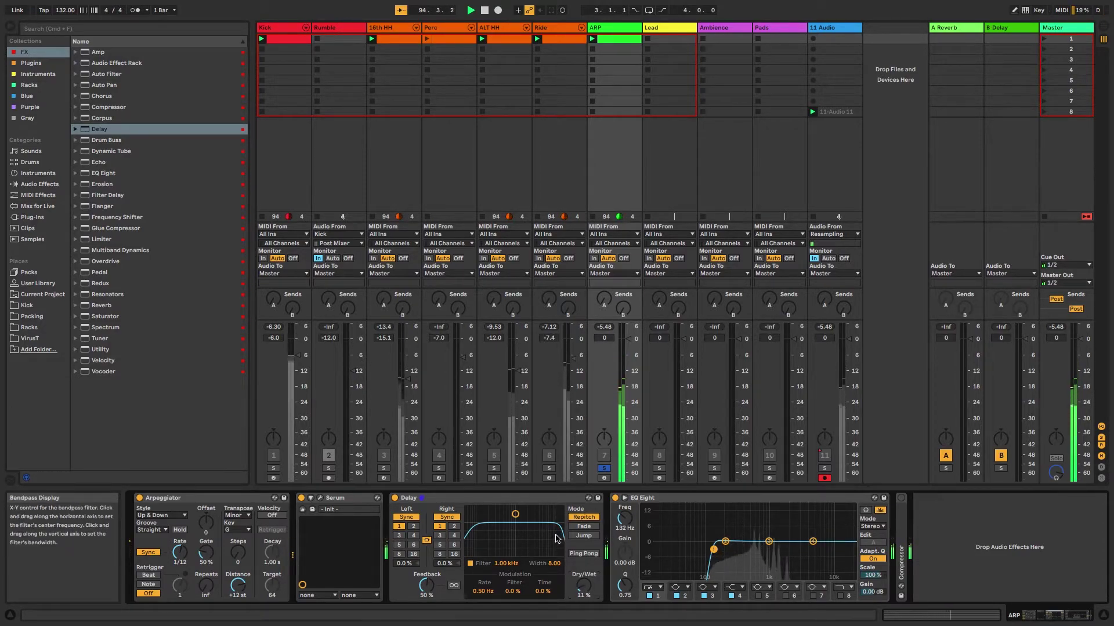
drag(515, 513, 532, 534)
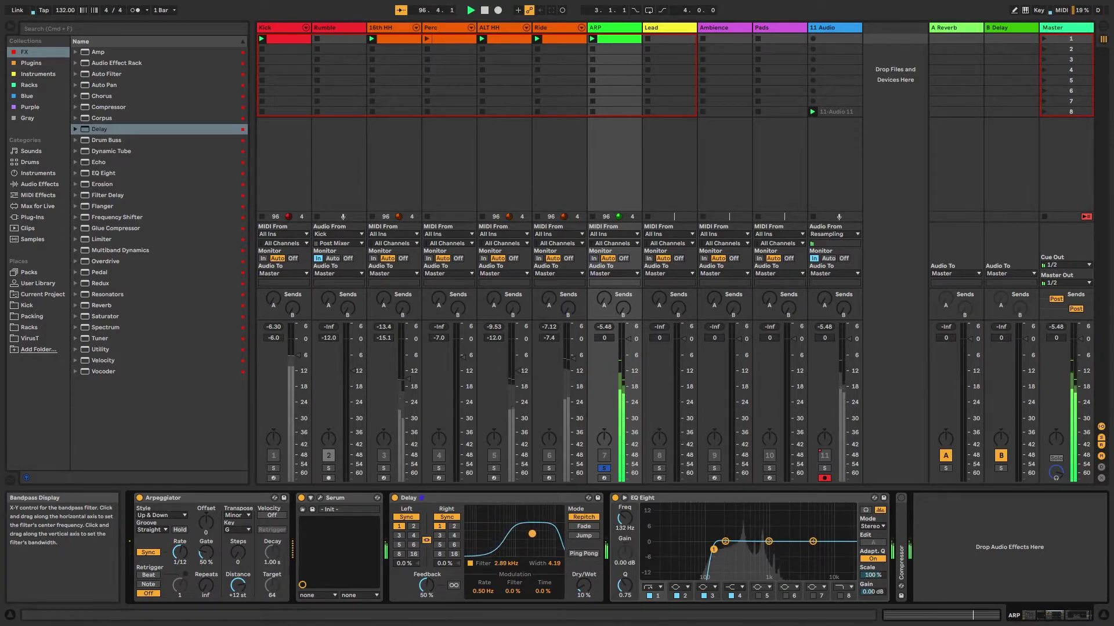
click(584, 554)
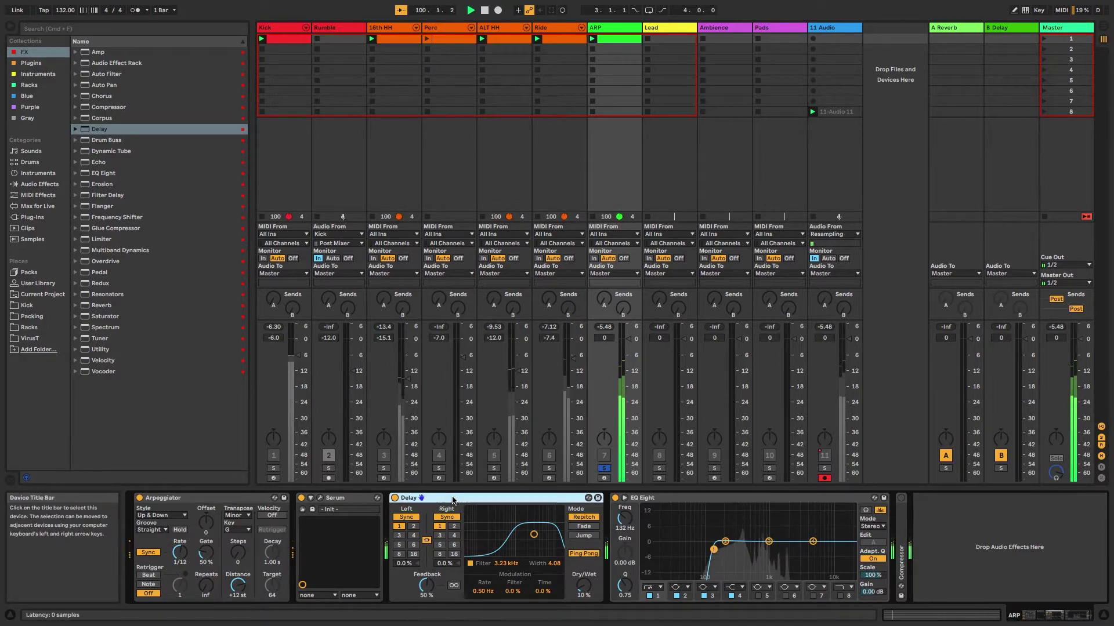
Collapse the Delay, then add a Reverb to the ARP track between the Delay and EQ Eight
double_click(445, 498)
drag(101, 305, 824, 551)
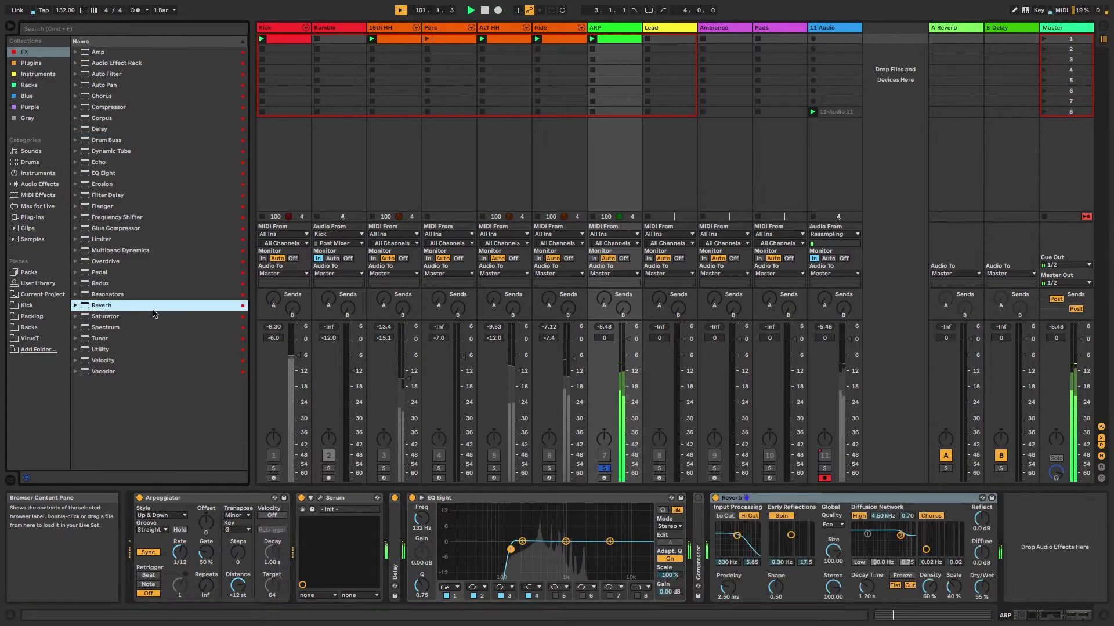
drag(771, 499, 424, 511)
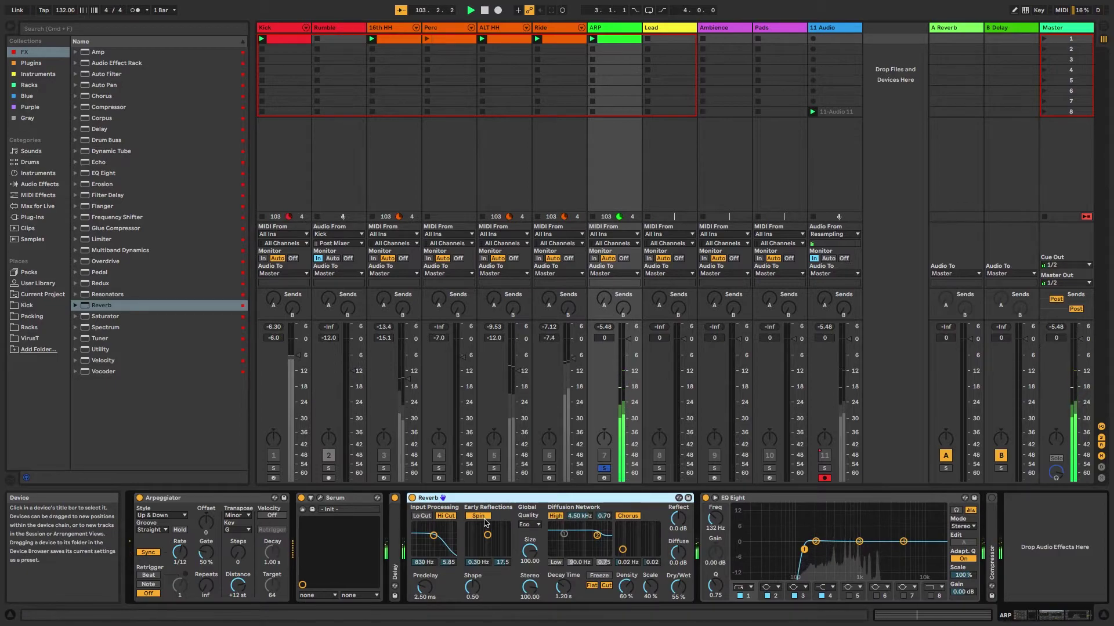
Configure the Reverb with Lo Cut on at 4.72 kHz, High quality, Spin off, 2.64 s decay and 50% dry/wet; collapse Reverb and EQ Eight
click(421, 516)
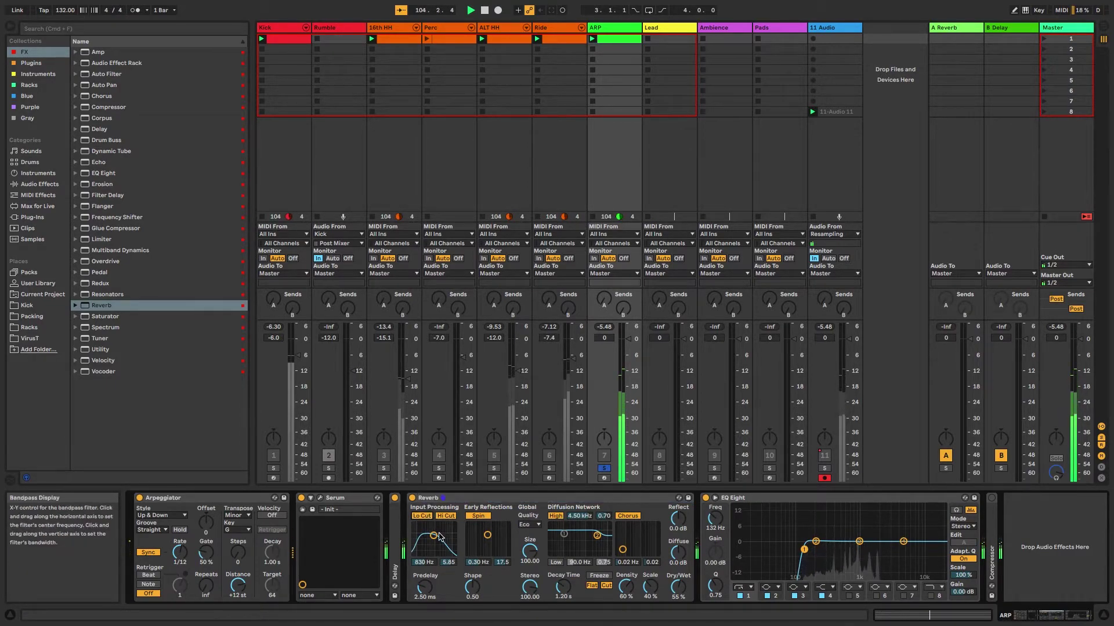
drag(433, 535, 444, 534)
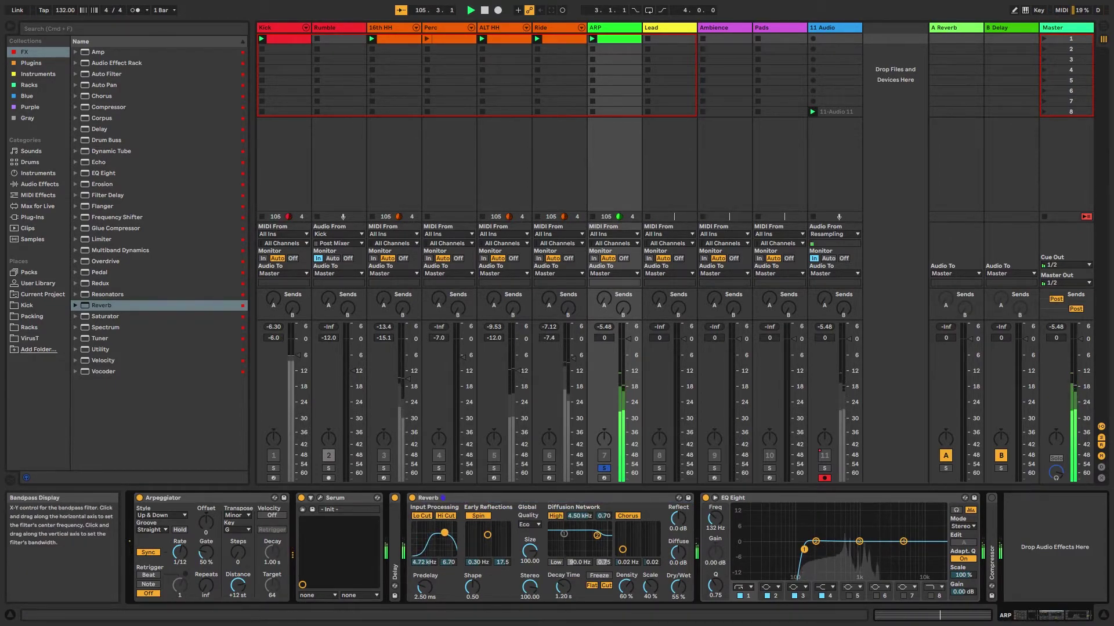
click(527, 524)
click(534, 552)
click(478, 516)
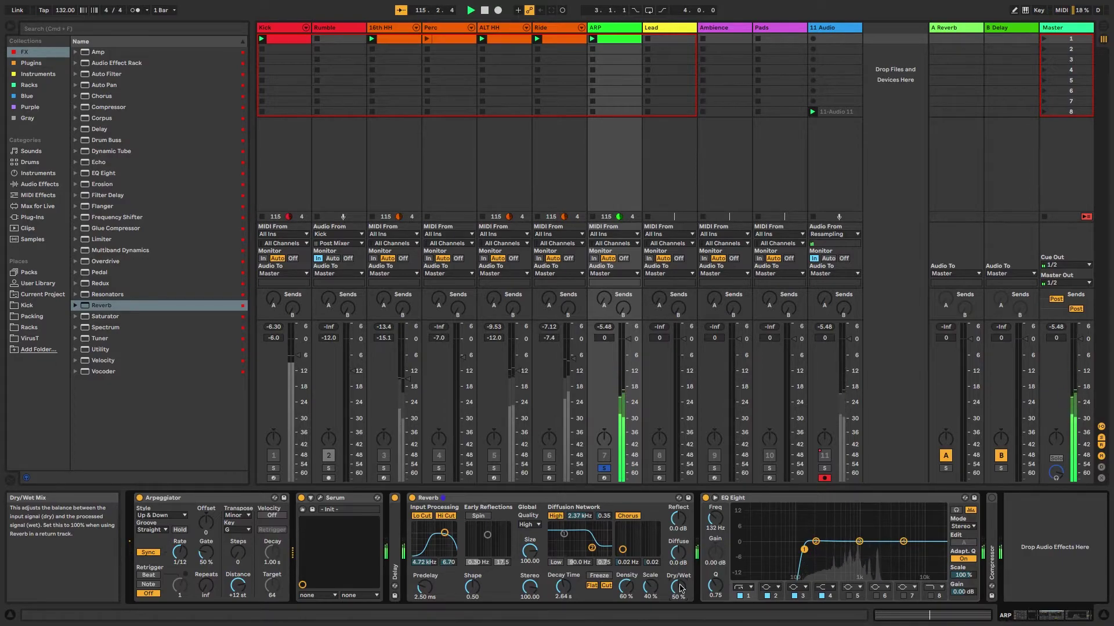
double_click(454, 502)
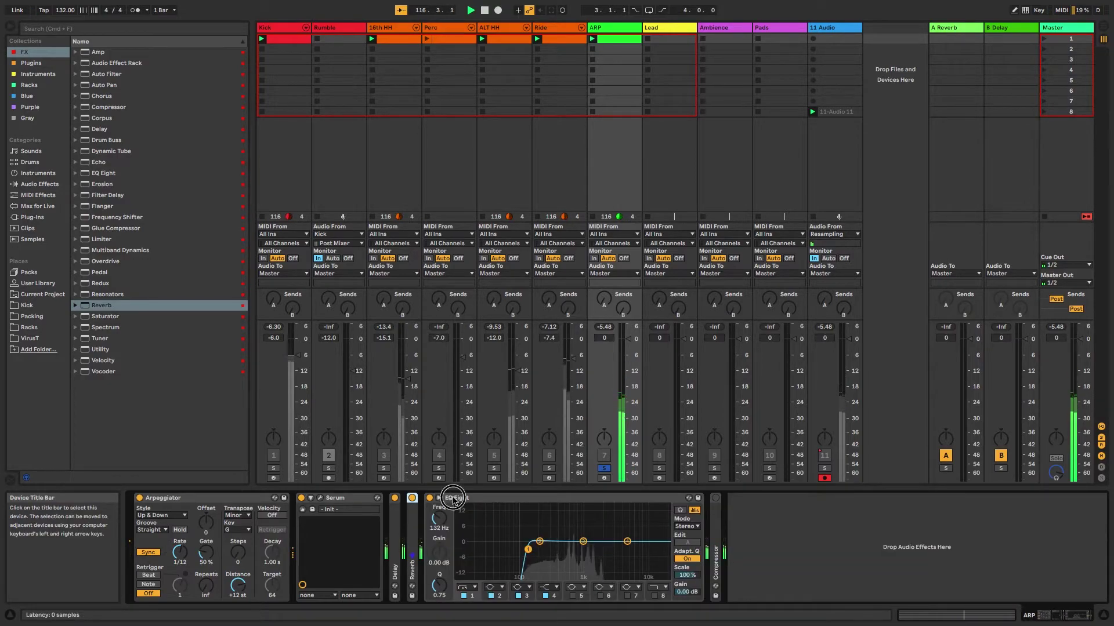
double_click(454, 502)
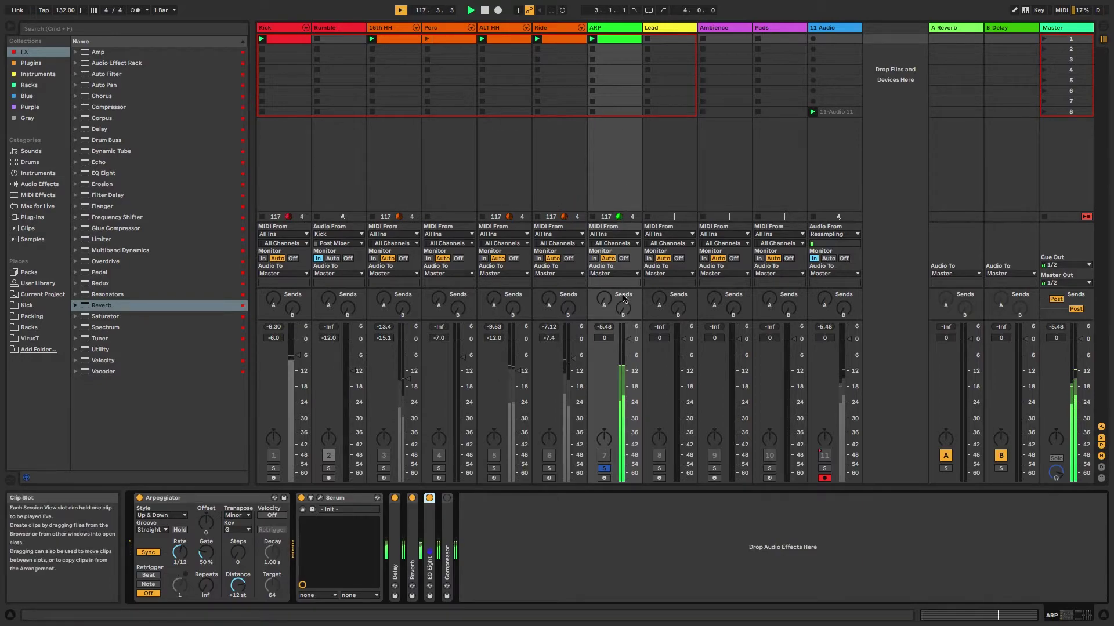
Toggle the ARP track's solo to compare the arp in the full mix and on its own
click(604, 468)
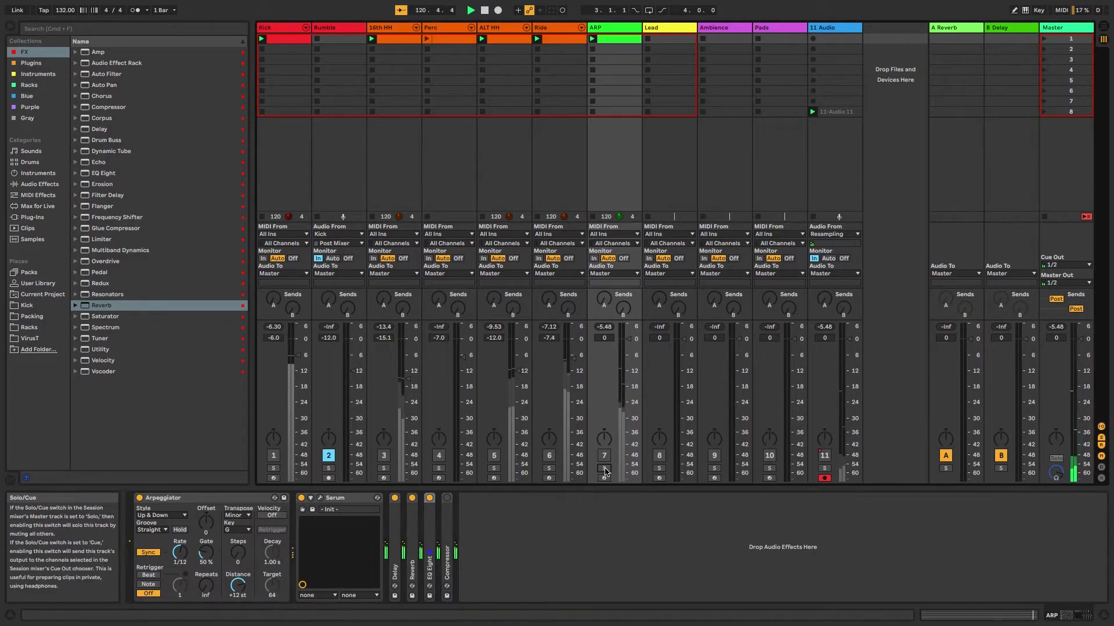
key(super+z)
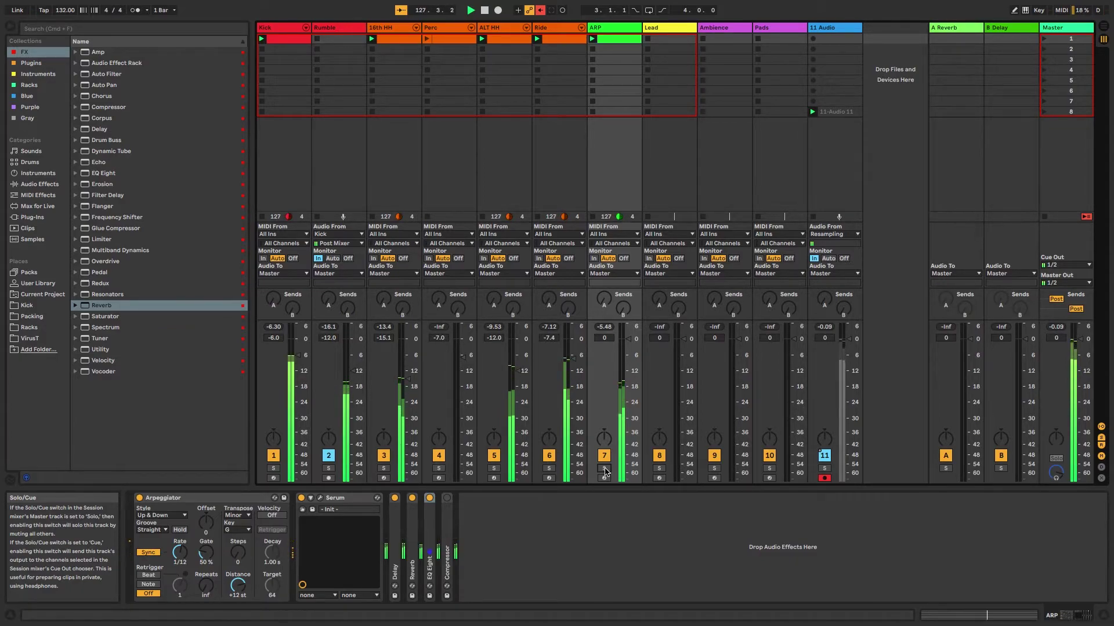
click(604, 468)
click(605, 469)
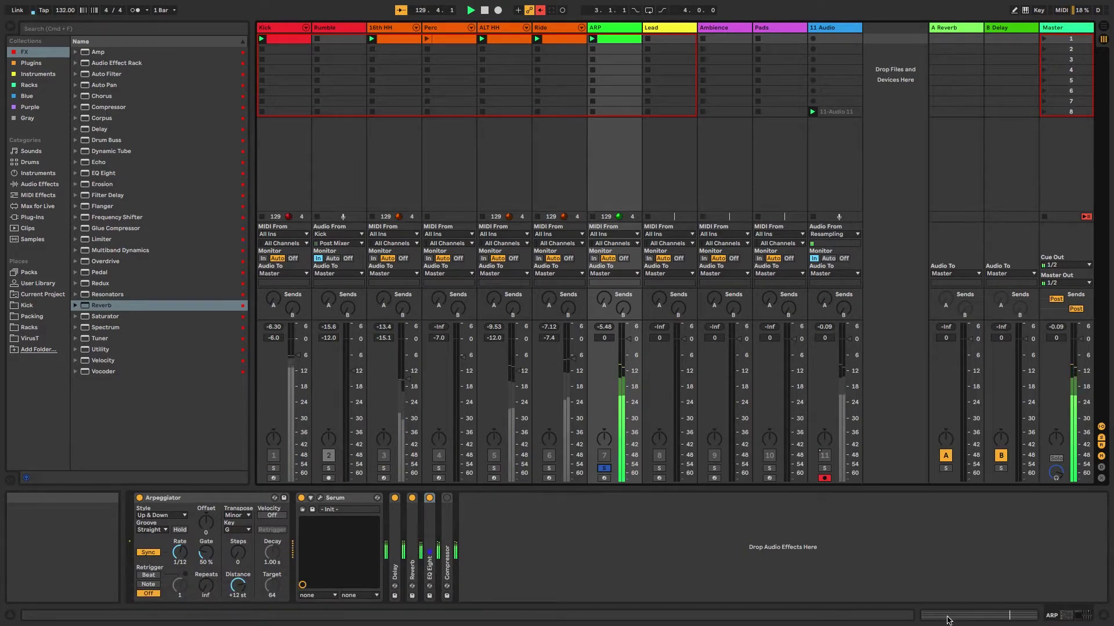
Transpose all four notes of the ARP clip down two octaves, to G1, D2, F2 and A#2
key(shift+Tab)
scroll(473, 442, up, 3)
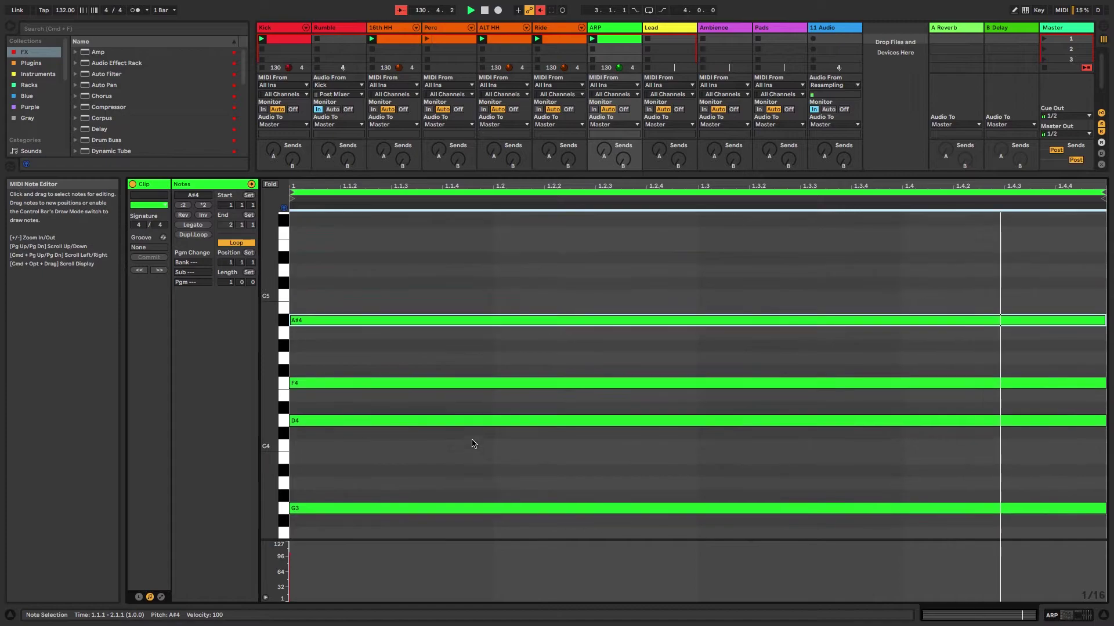
drag(436, 302, 611, 550)
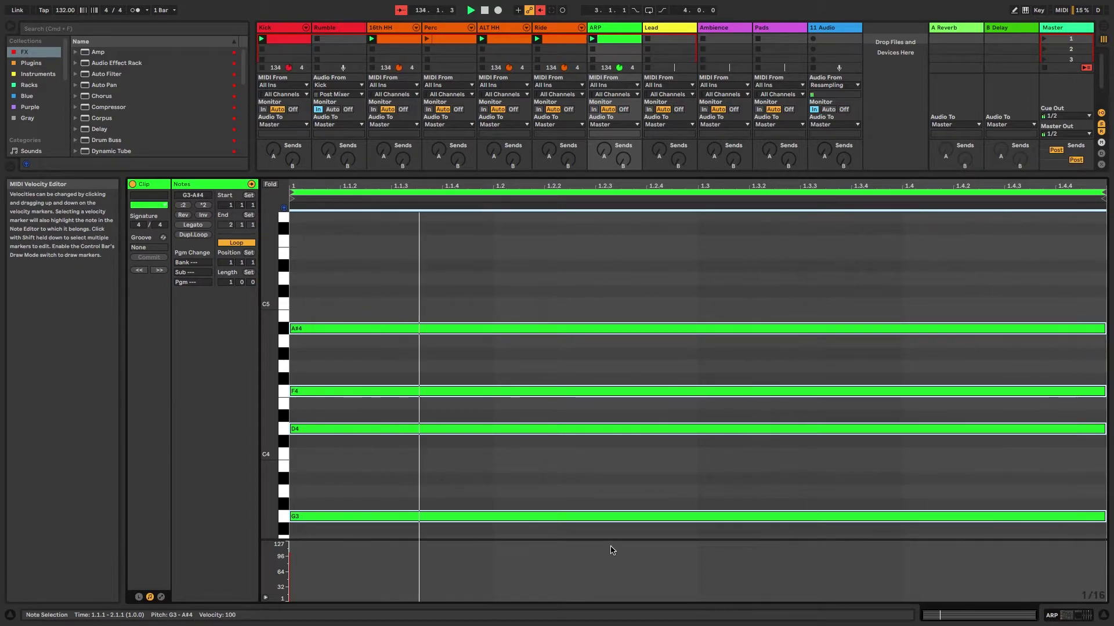
key(shift+Down)
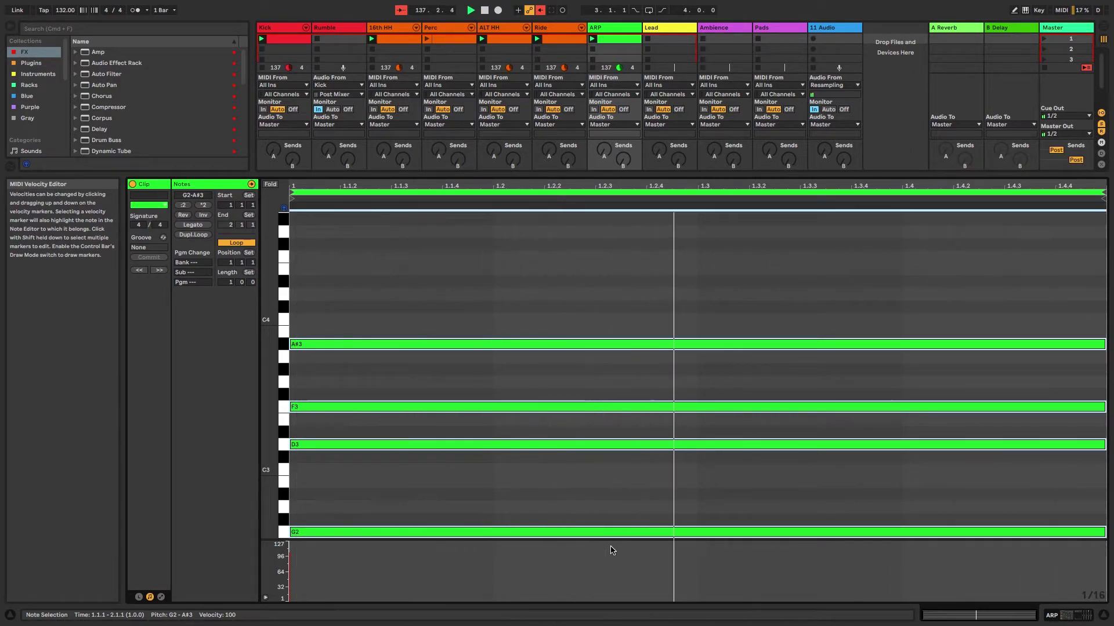
key(shift+Down)
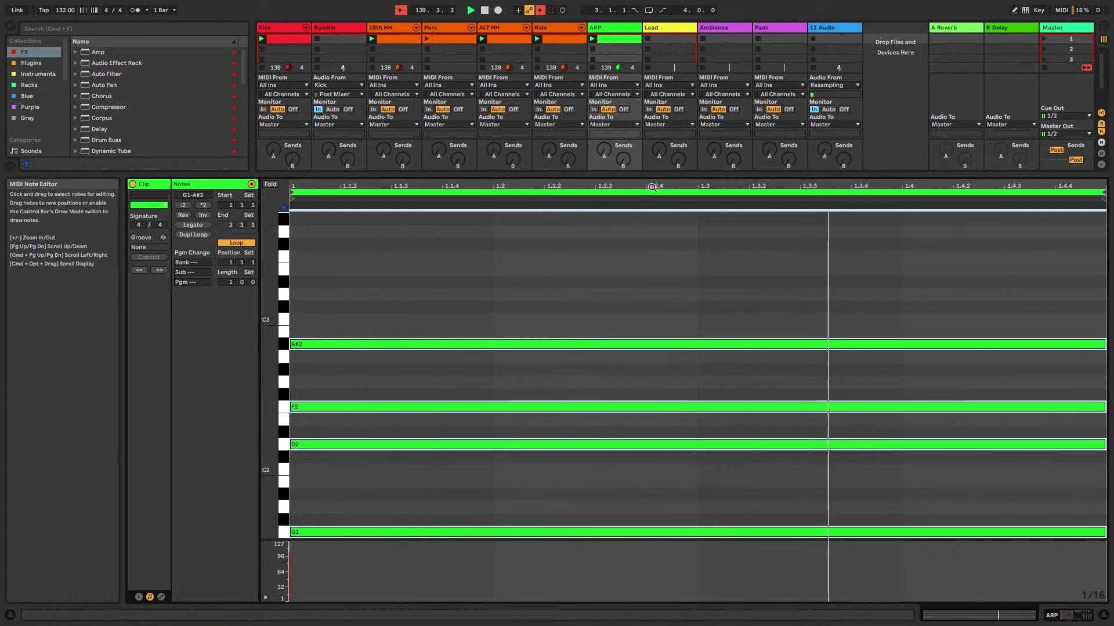
Unsolo the ARP track and lower its volume to -6 dB against the other tracks
drag(654, 176, 662, 350)
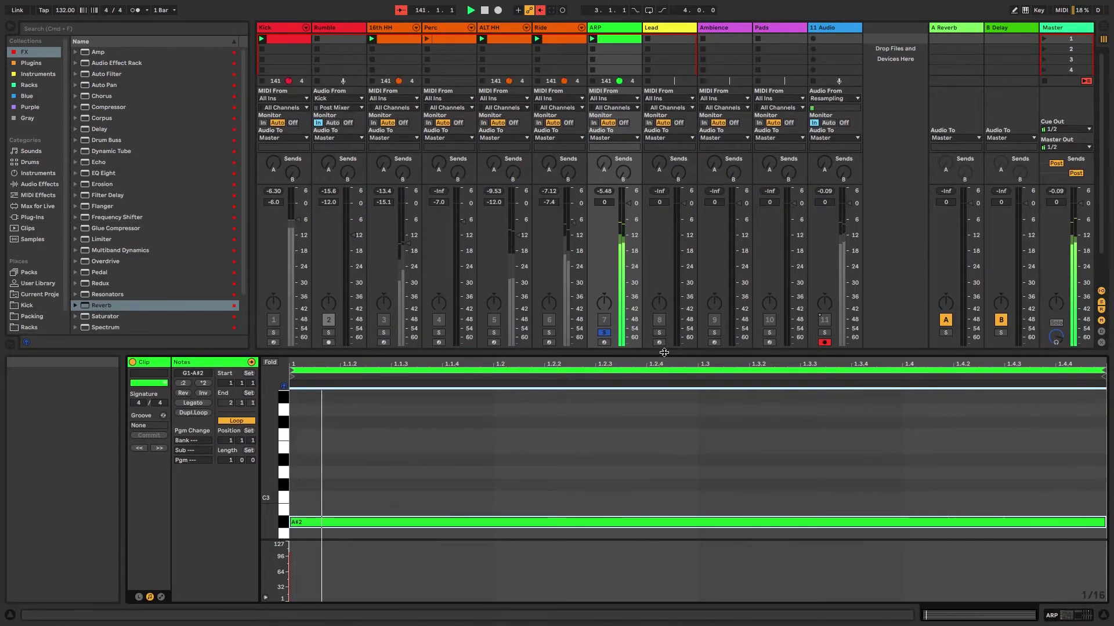
click(608, 334)
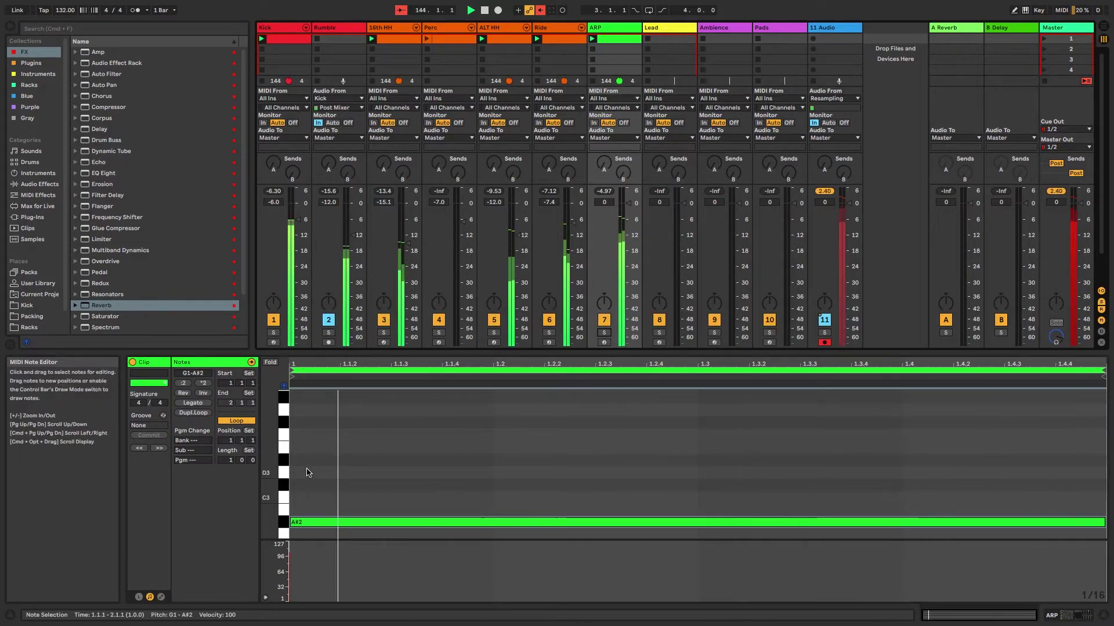
drag(269, 431, 269, 432)
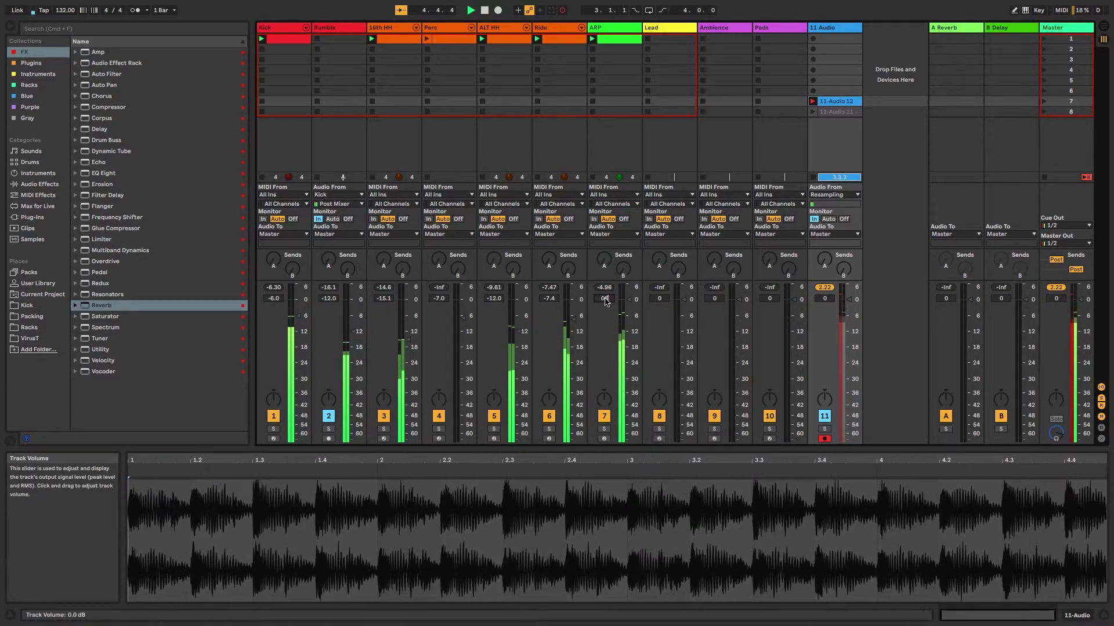
drag(604, 300, 605, 301)
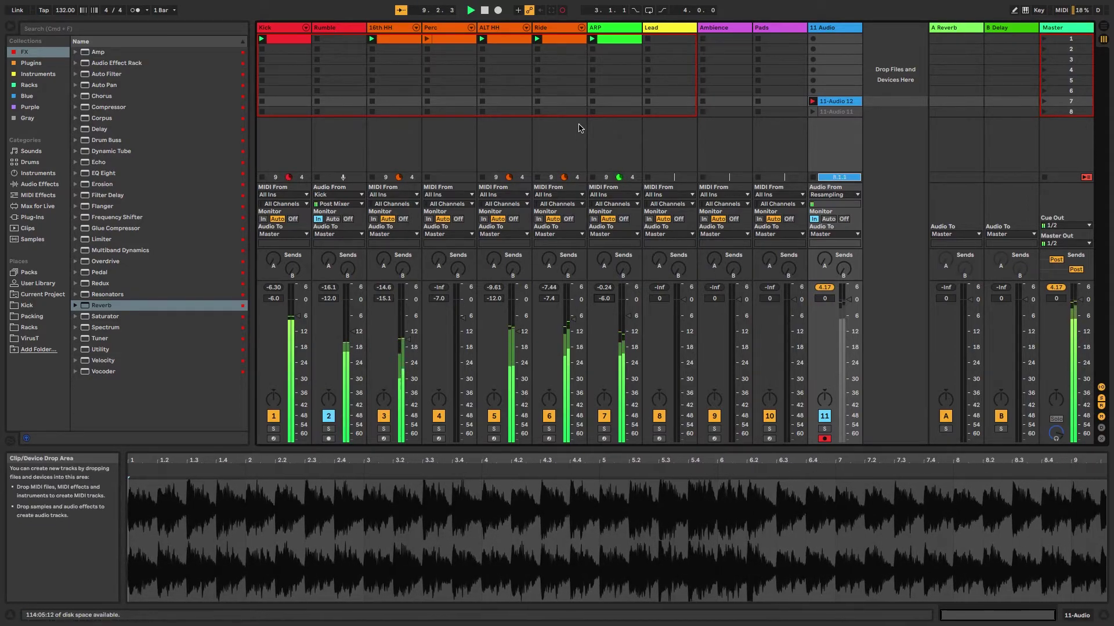
Solo the ARP track and insert a Redux between Serum and the Delay, with Downsample set to 18
click(604, 429)
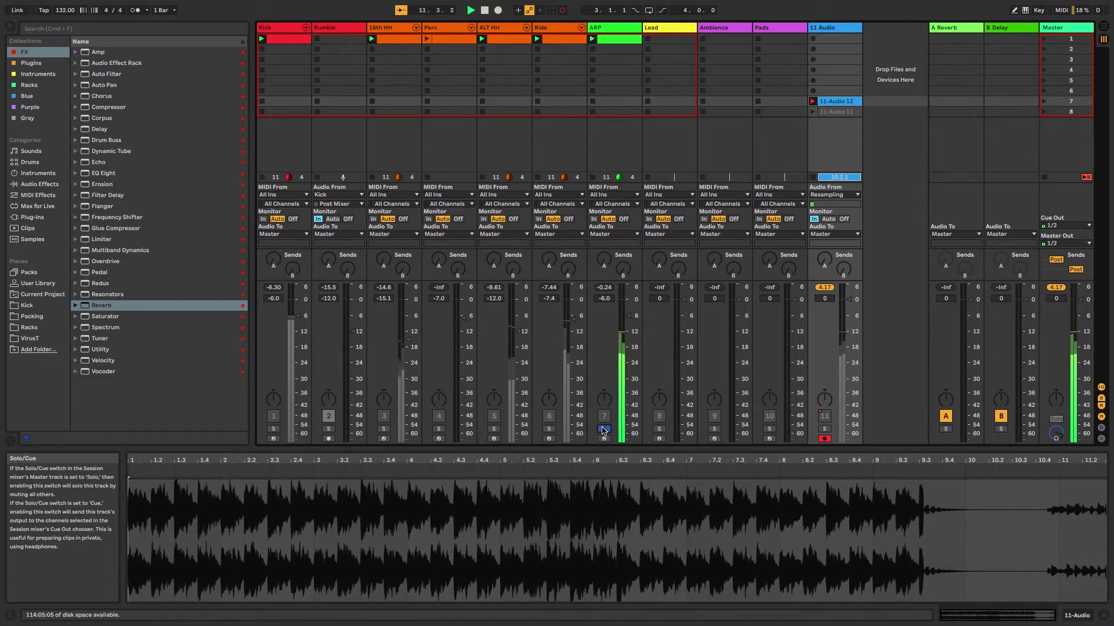
click(1077, 615)
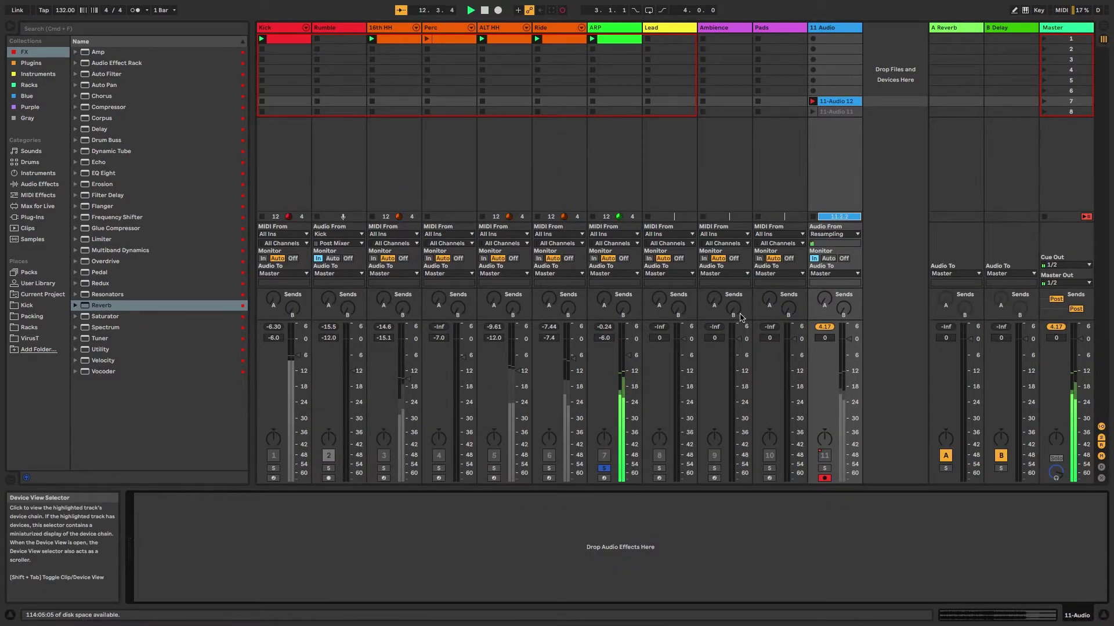
click(610, 28)
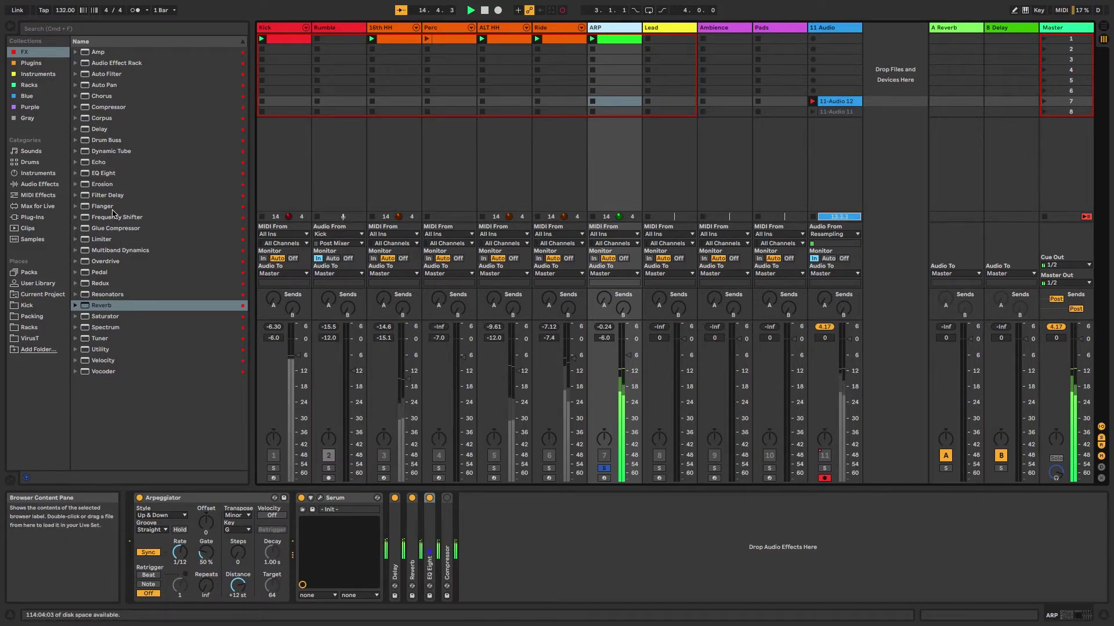
click(102, 283)
drag(102, 283, 398, 555)
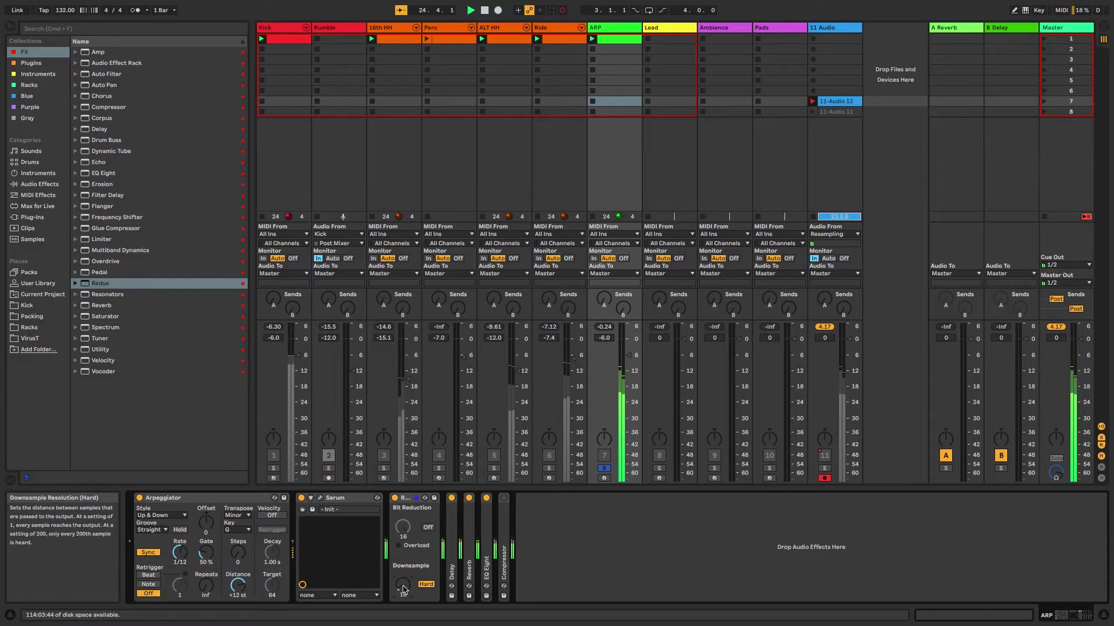
Listen to the downsampled ARP against the full mix by toggling its solo, leaving it unsoloed
click(605, 471)
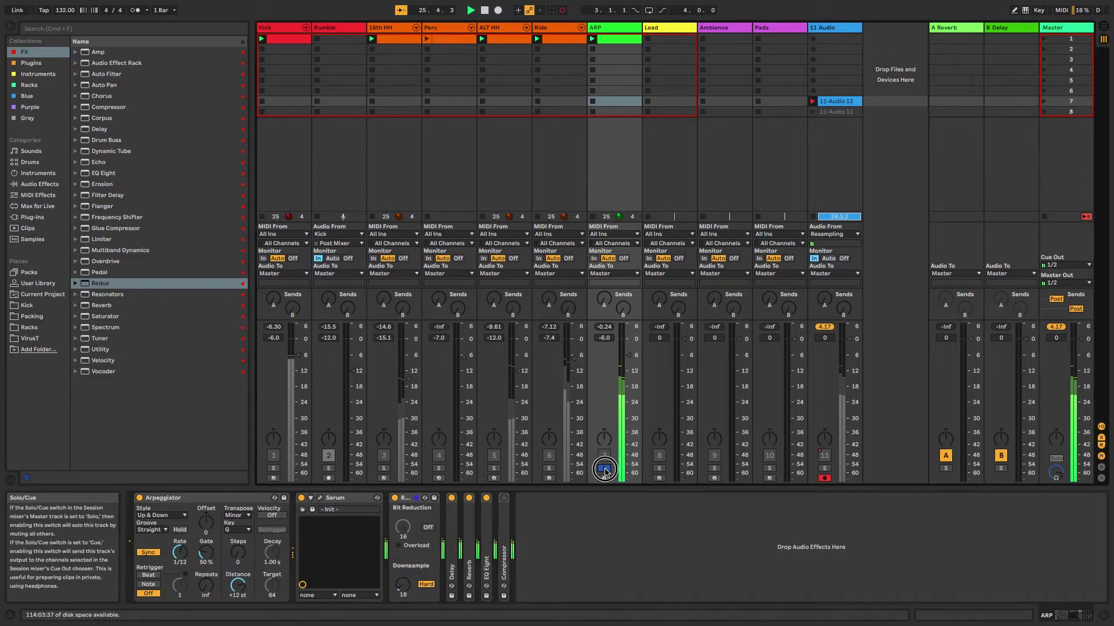
click(605, 471)
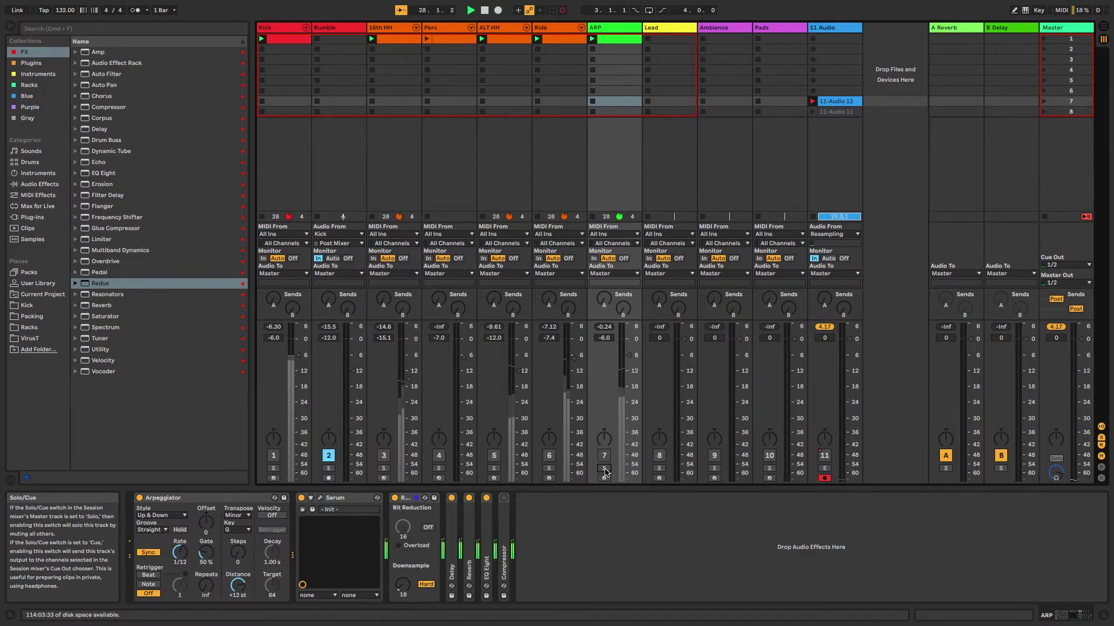
click(605, 471)
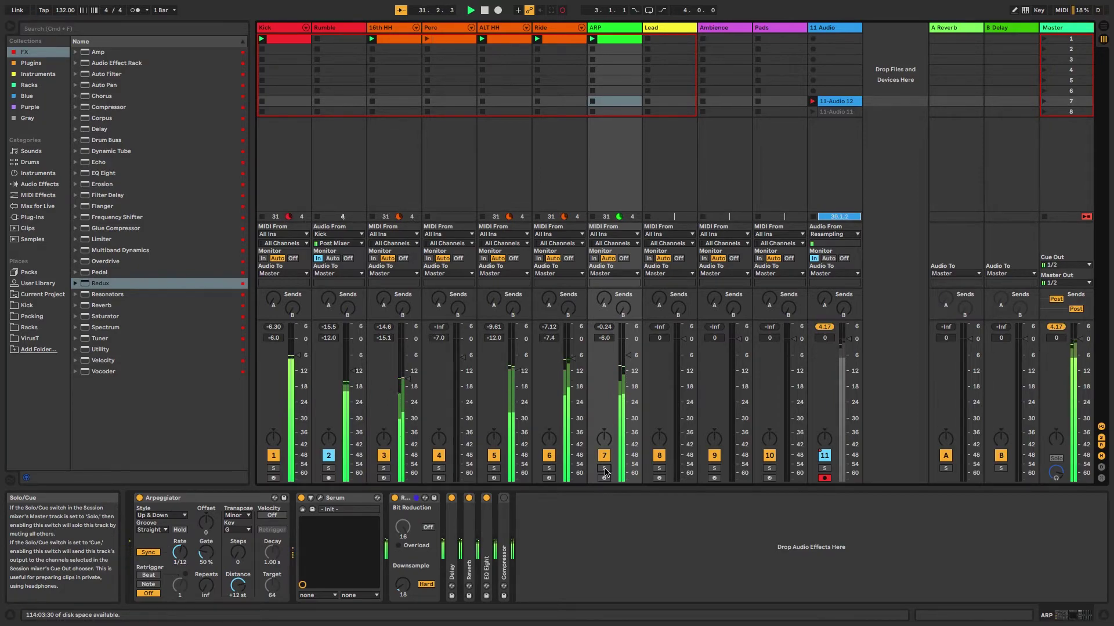
Set the Ride and ARP track volumes to -10 dB, and reset the ARP's peak level display
click(603, 329)
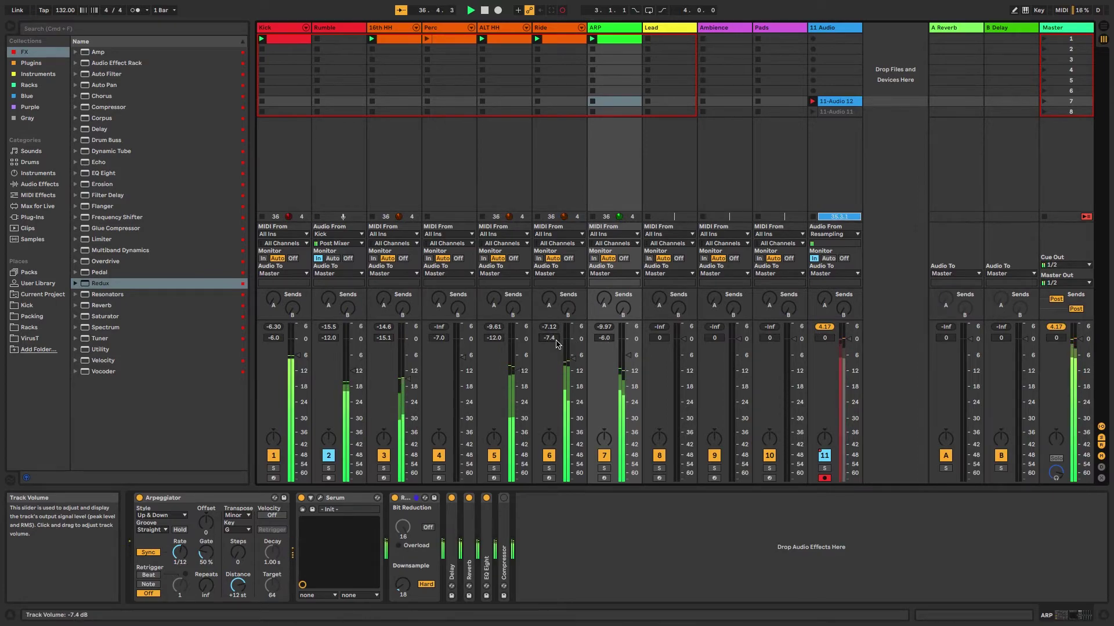
text(0)
key(Return)
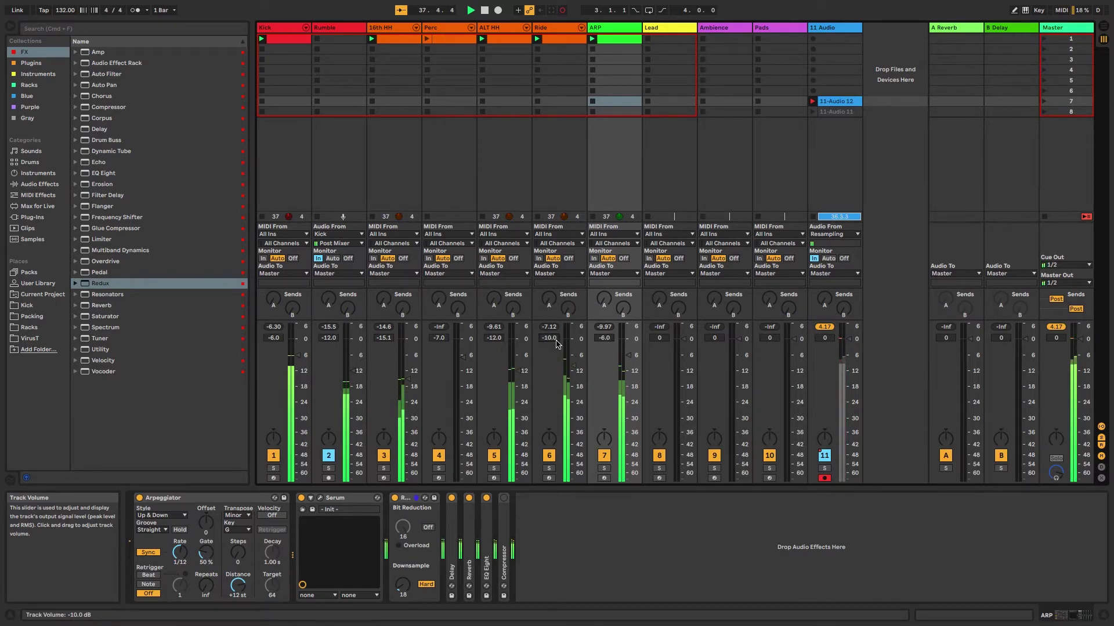
click(607, 339)
text(-10)
key(Return)
click(606, 326)
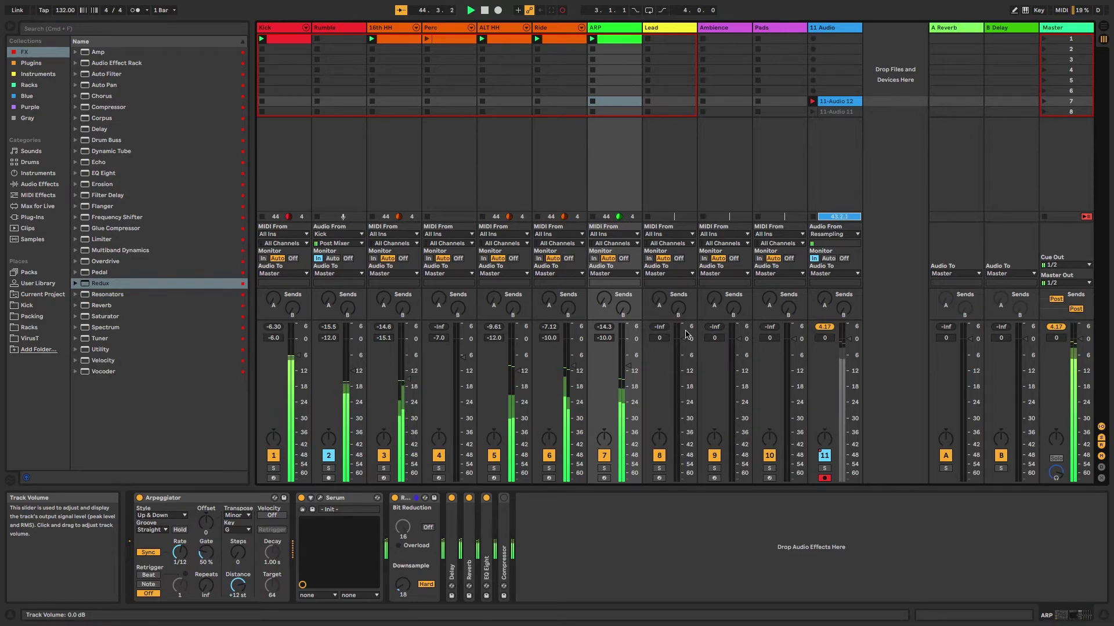
Solo the ARP and add a second EQ Eight after the Compressor, with a band 1 low cut at 111 Hz
click(604, 468)
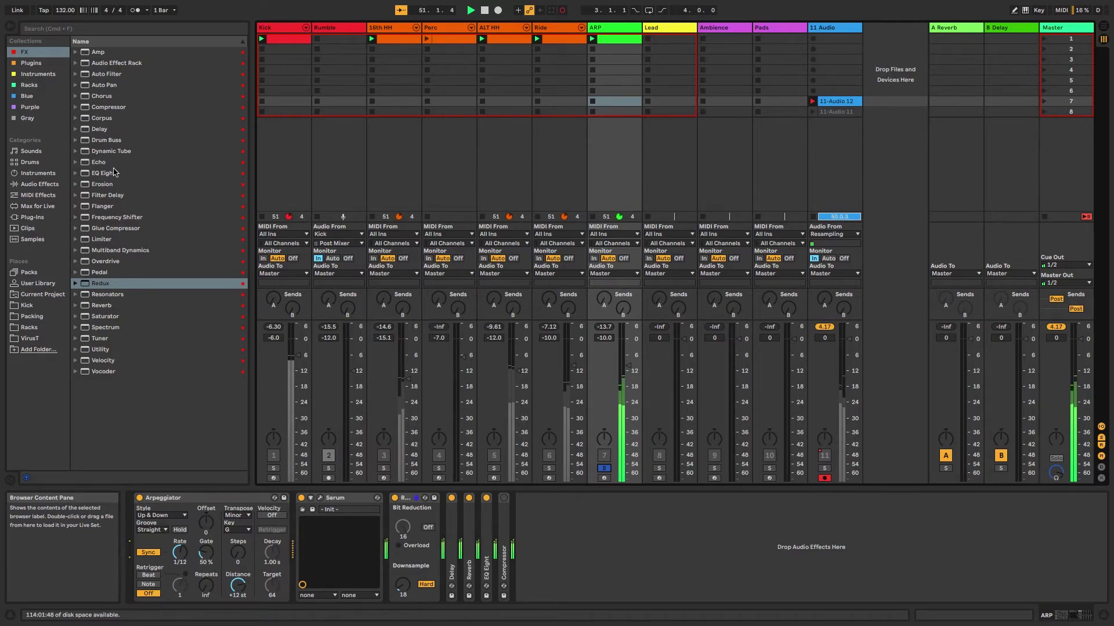
drag(104, 173, 493, 486)
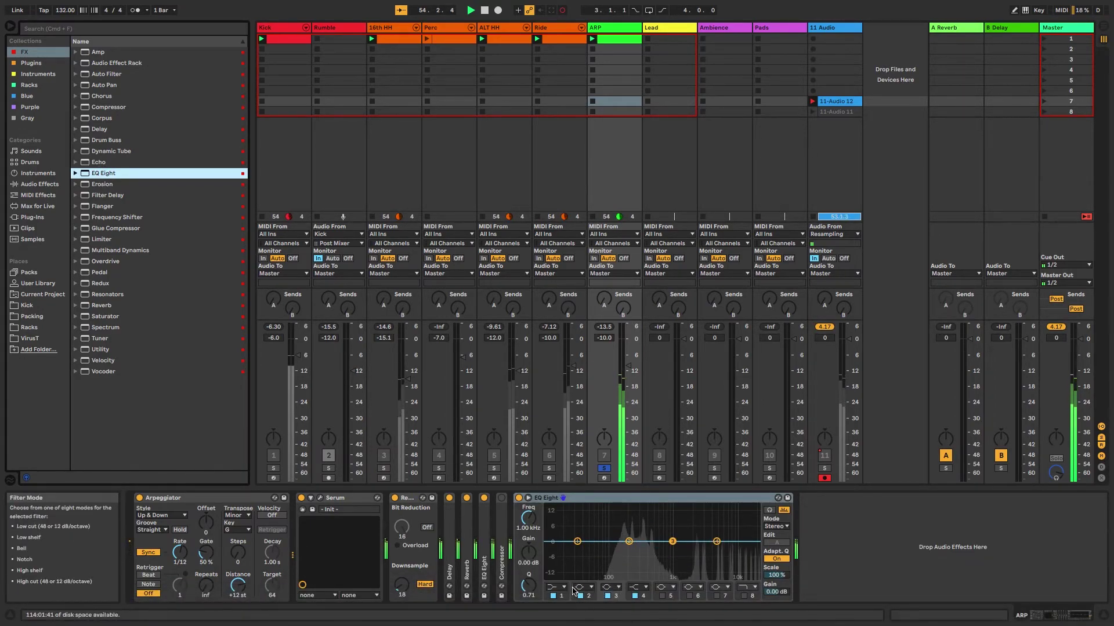
click(566, 588)
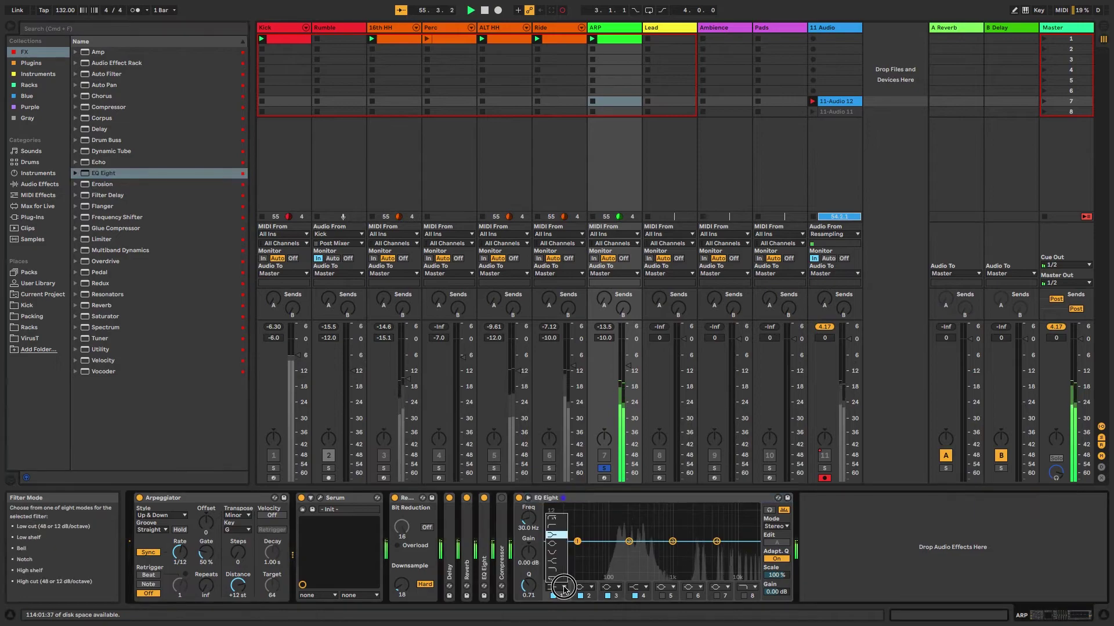
click(557, 527)
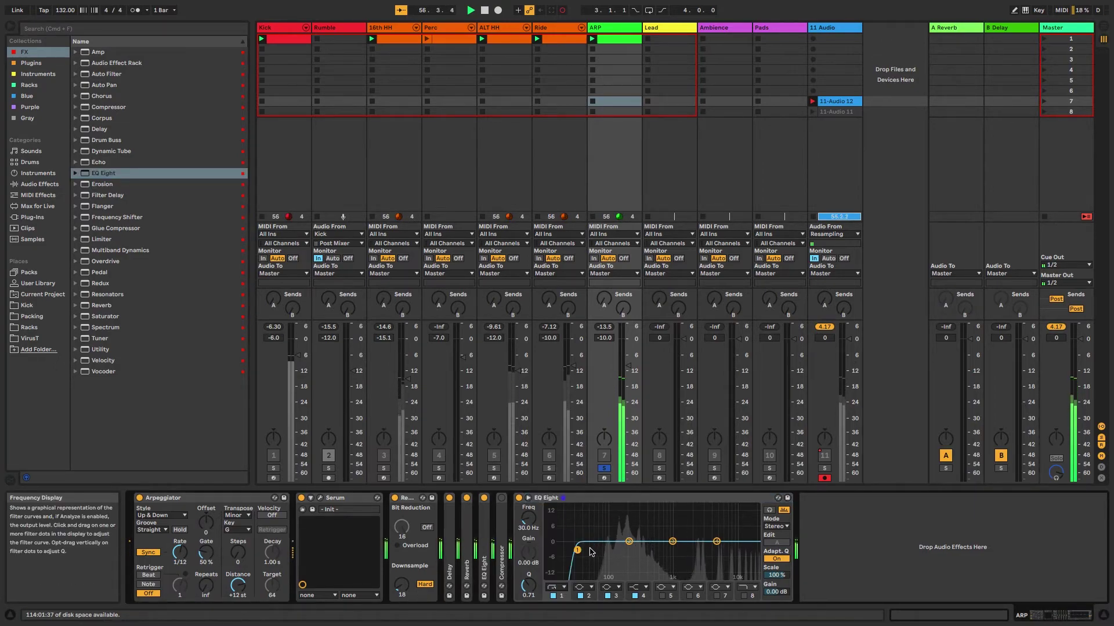
drag(609, 550, 612, 550)
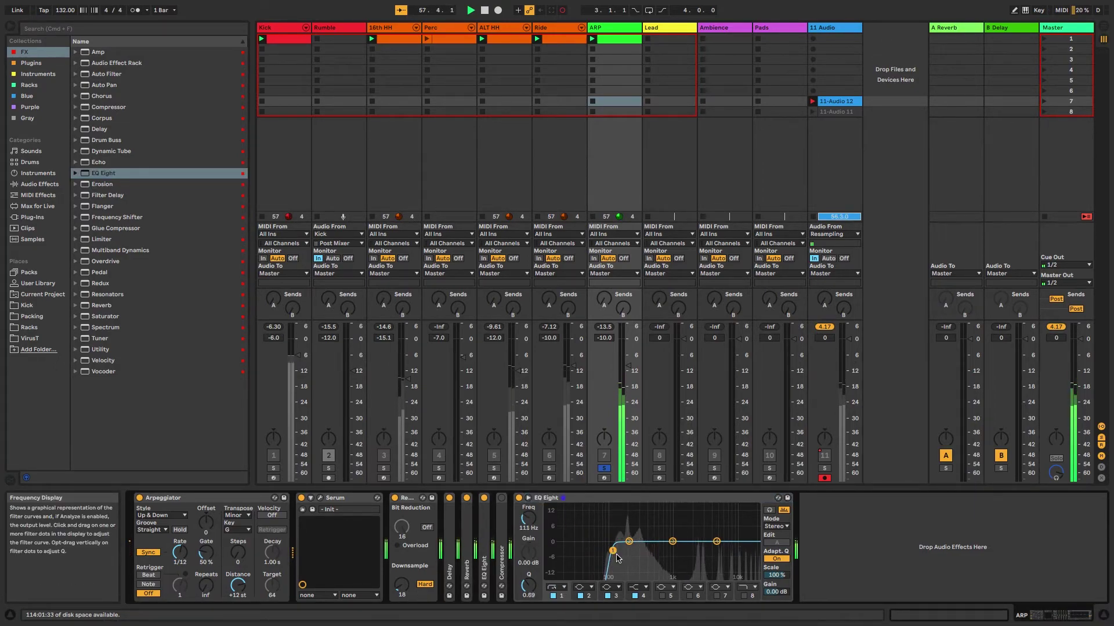
Switch band 4 of the second EQ Eight to a high-cut filter and lower its frequency to 956 Hz
click(643, 587)
click(642, 572)
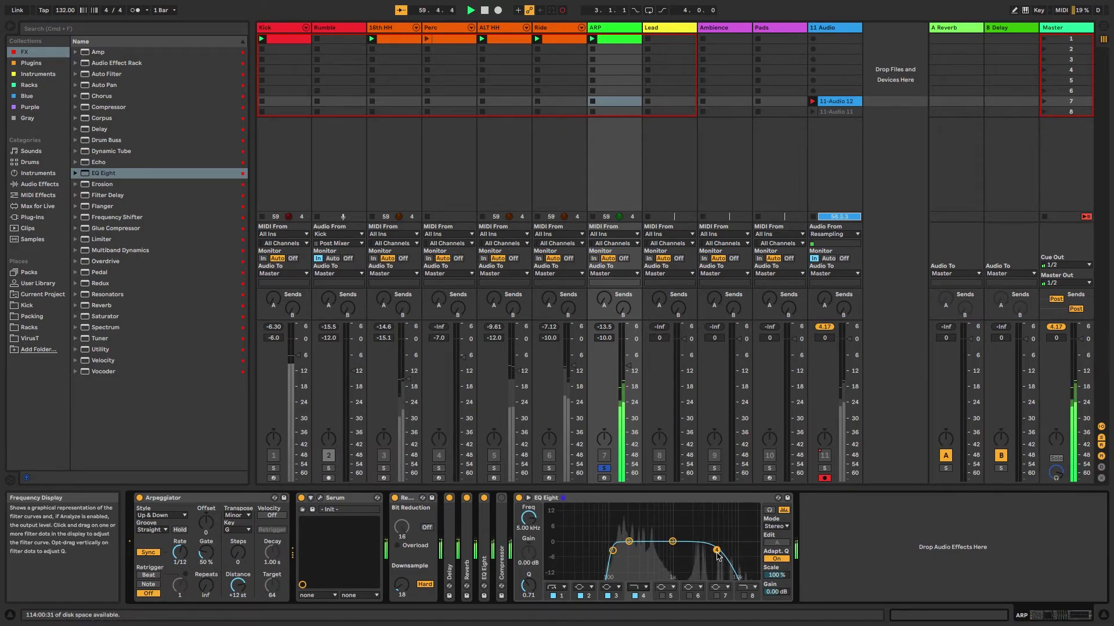
drag(697, 550, 672, 549)
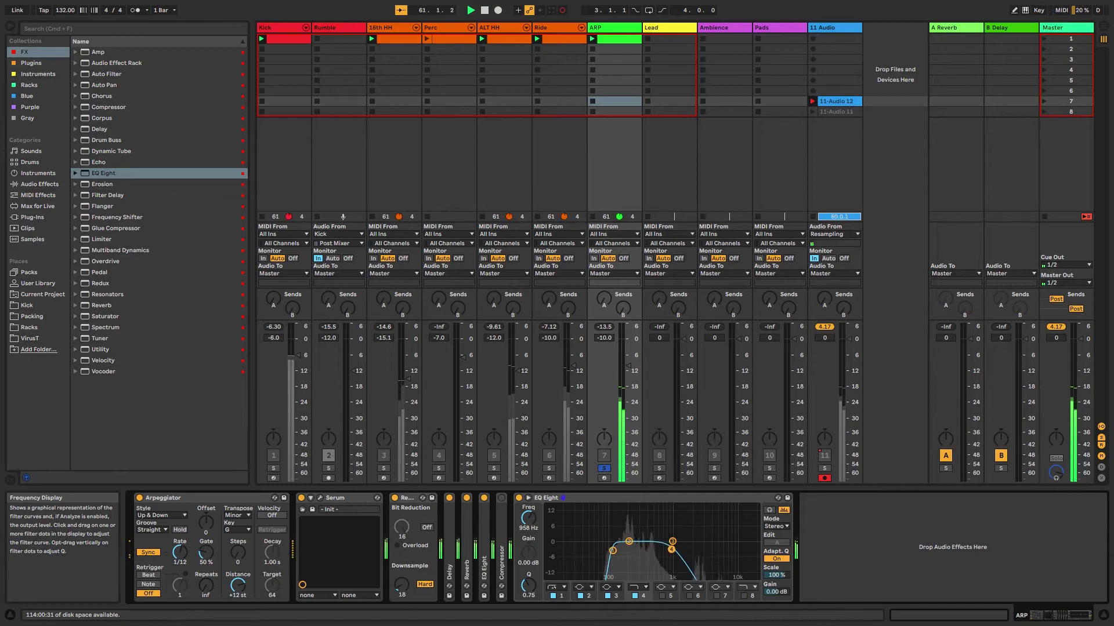
Switch band 4 of the second EQ Eight to the steeper high-cut filter, with its frequency at 1.07 kHz and Q at 0.89
click(644, 587)
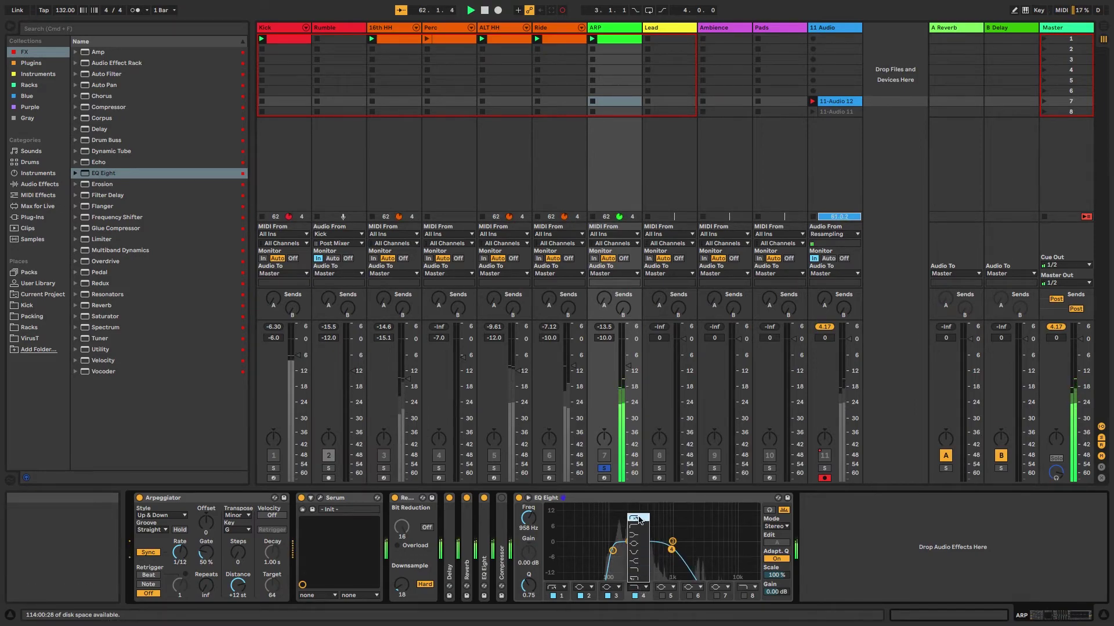
click(636, 579)
drag(672, 551, 674, 551)
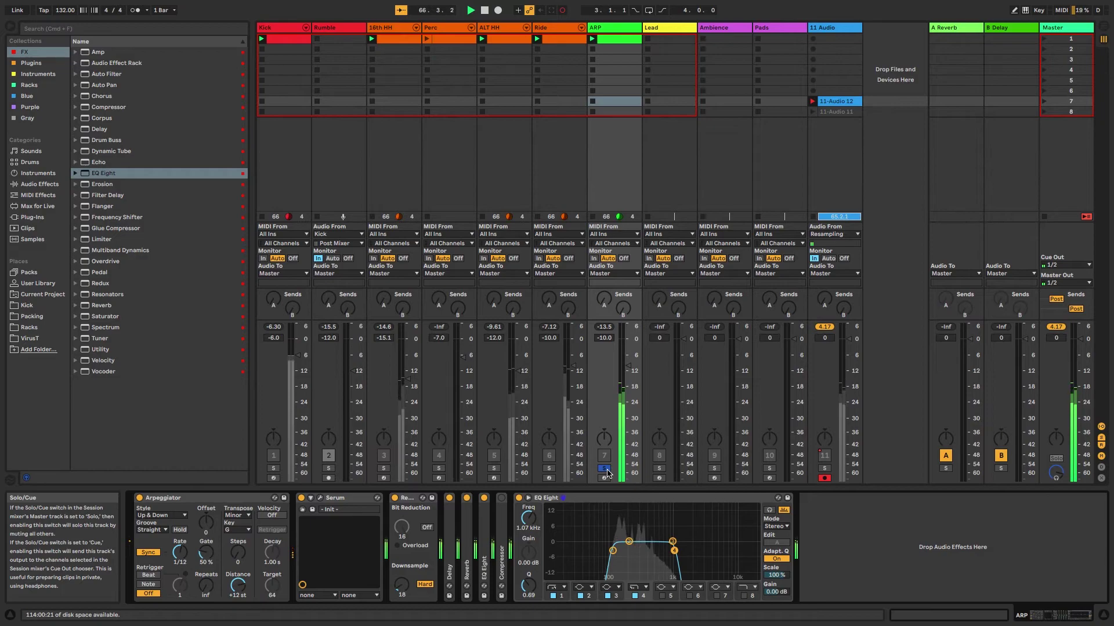
Unsolo the ARP to set its volume to -6 dB against the full mix, then solo it again and collapse the second EQ Eight
click(606, 469)
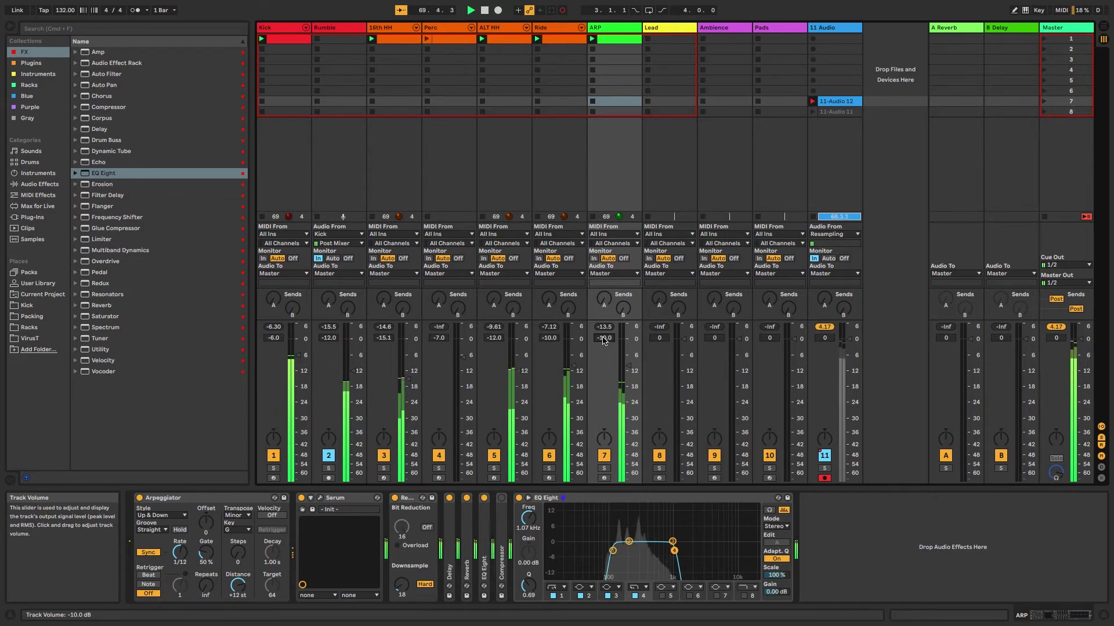
drag(603, 338, 604, 340)
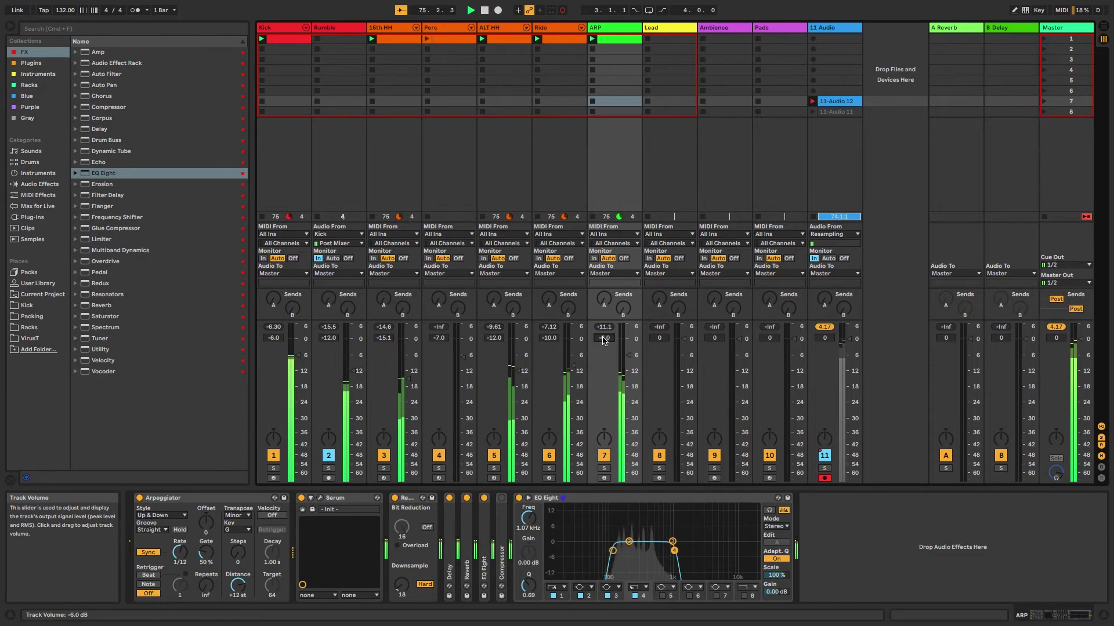
click(604, 468)
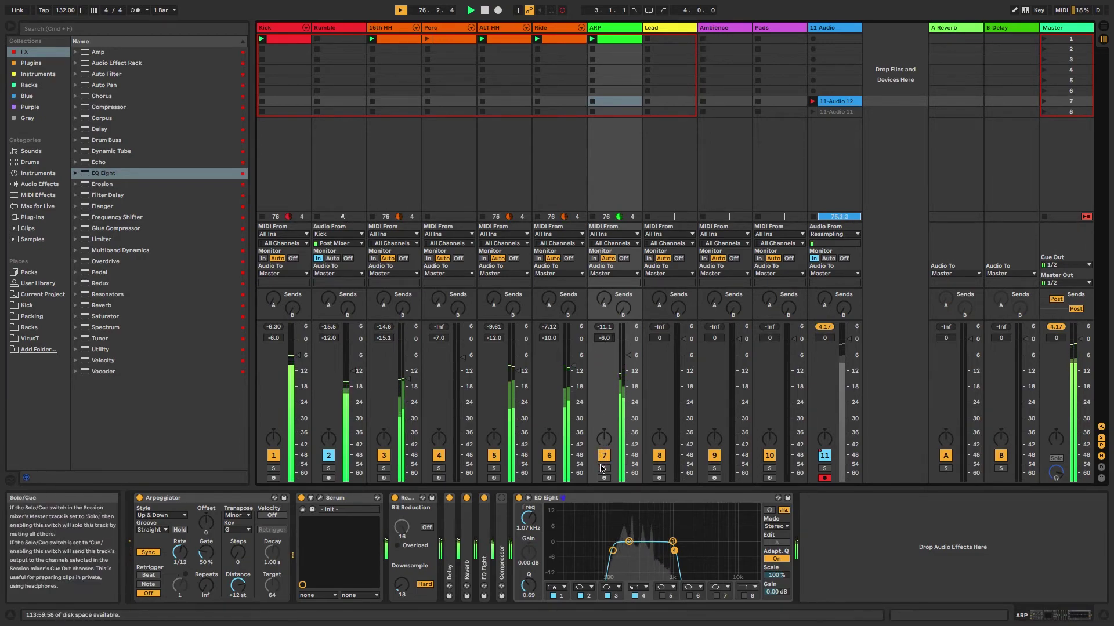
double_click(578, 499)
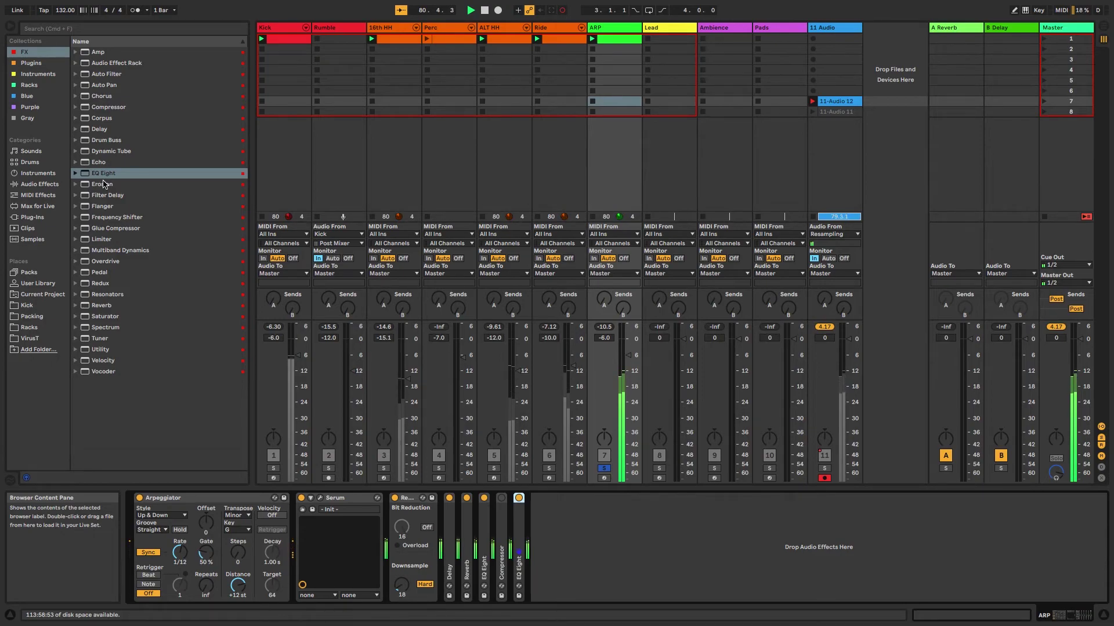
Try a Flanger at the end of the ARP chain with 1.49 ms delay time, 0.70 feedback and 34.9% envelope, and delete it
click(114, 206)
double_click(114, 207)
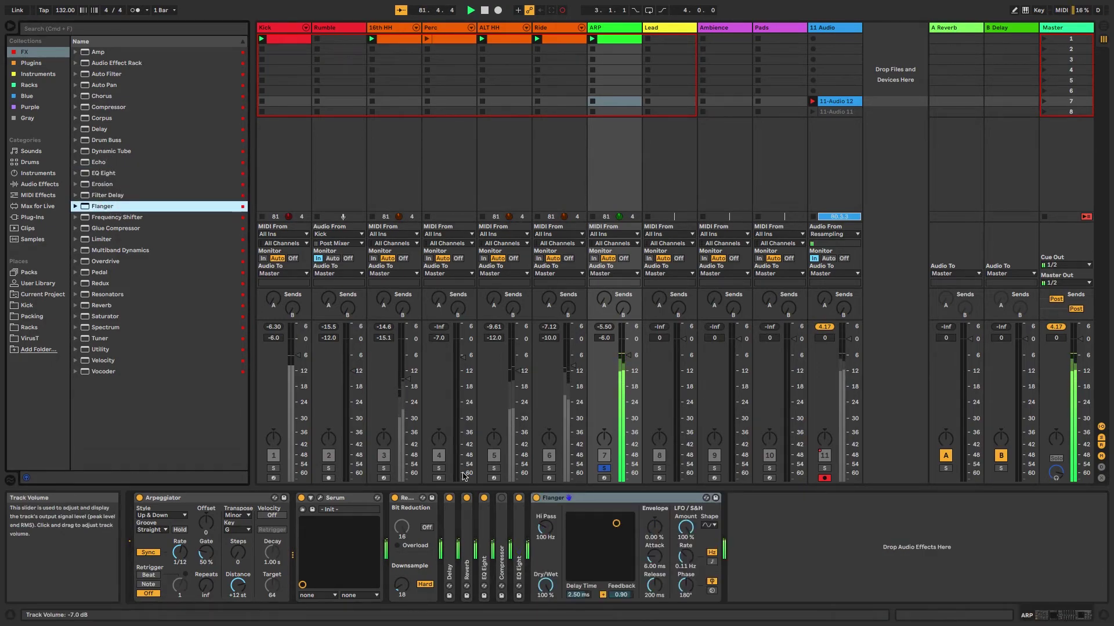
mouse_move(617, 525)
mouse_down()
mouse_move(612, 536)
mouse_move(630, 520)
mouse_move(631, 551)
mouse_move(569, 521)
mouse_move(654, 529)
mouse_move(627, 522)
mouse_move(627, 544)
mouse_move(583, 521)
mouse_move(584, 537)
mouse_move(609, 539)
mouse_up()
click(589, 501)
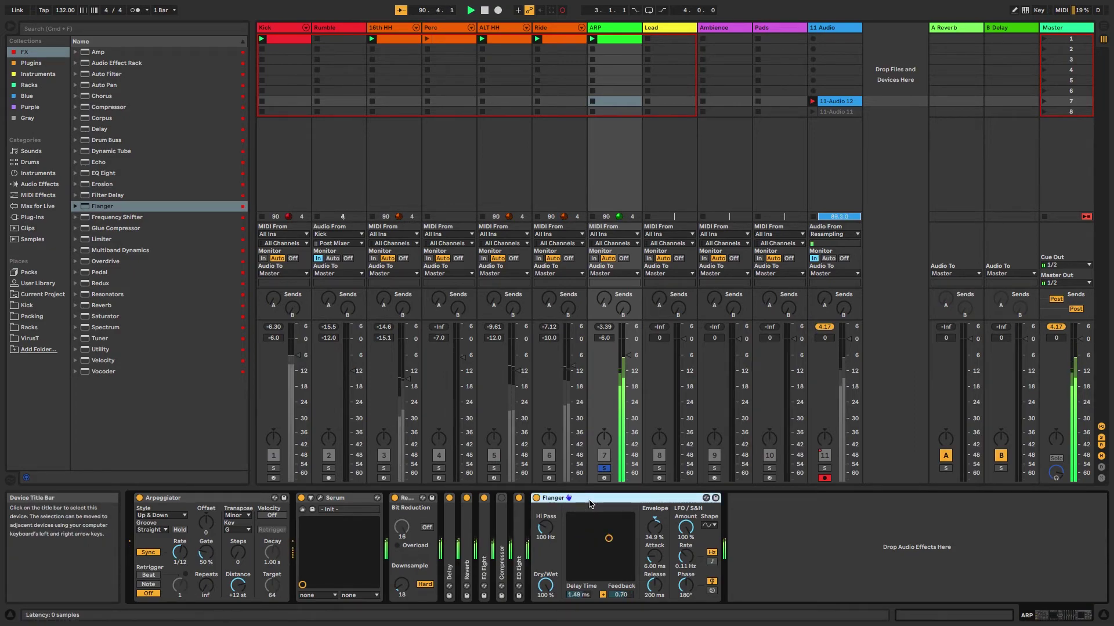
key(Delete)
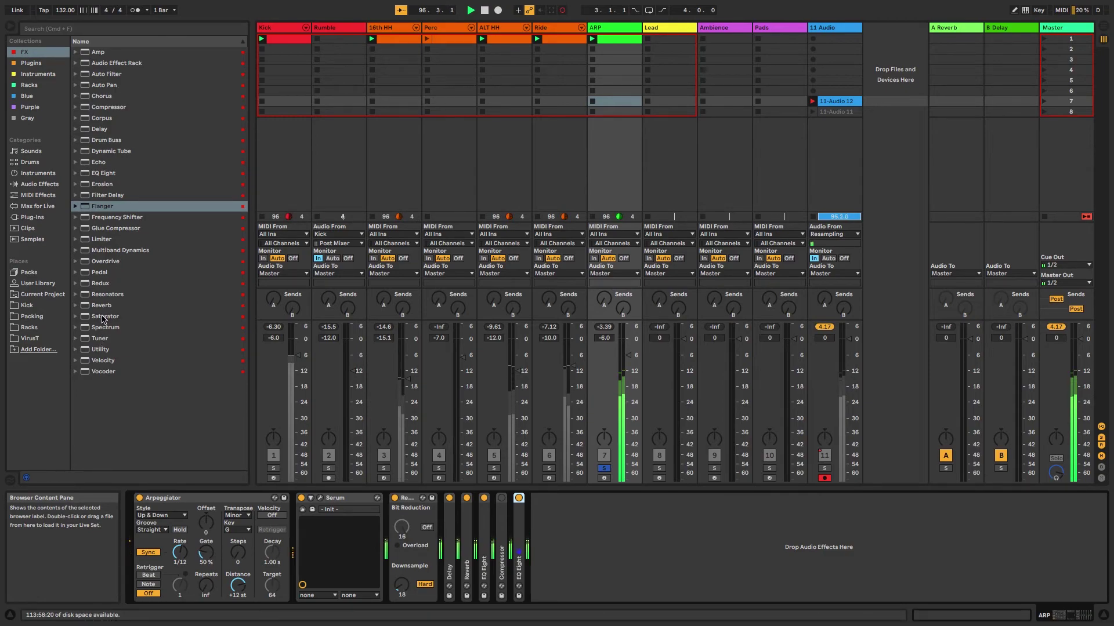
Try an Amp at the end of the ARP chain, auditioning the Bass, Heavy, Lead, Rock, Blues, Boost and Clean types, and delete it
click(97, 52)
double_click(97, 53)
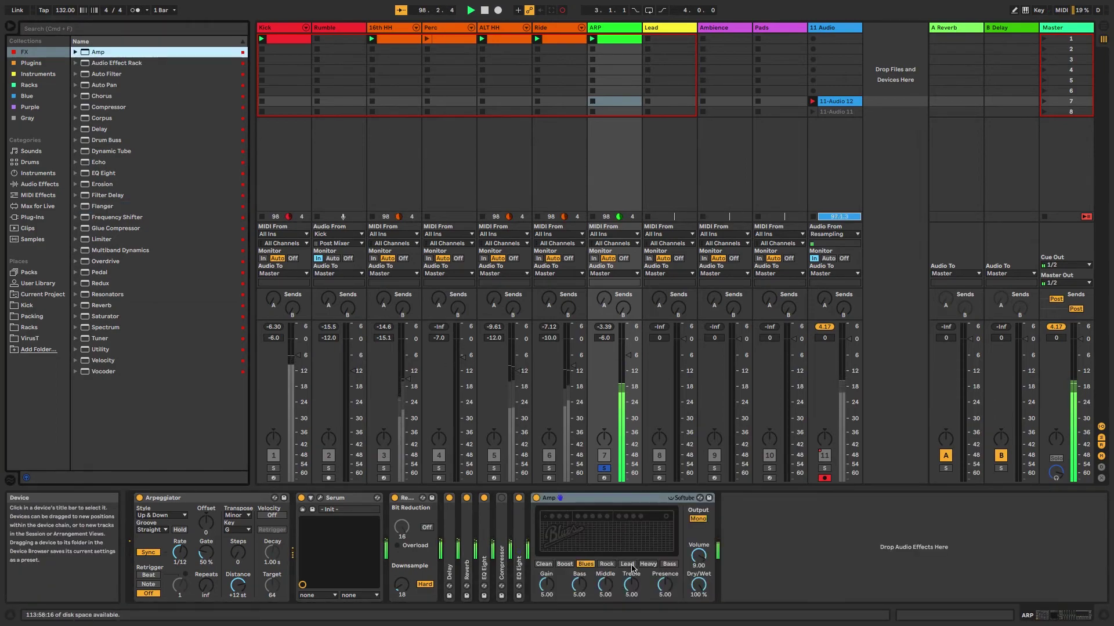
click(668, 564)
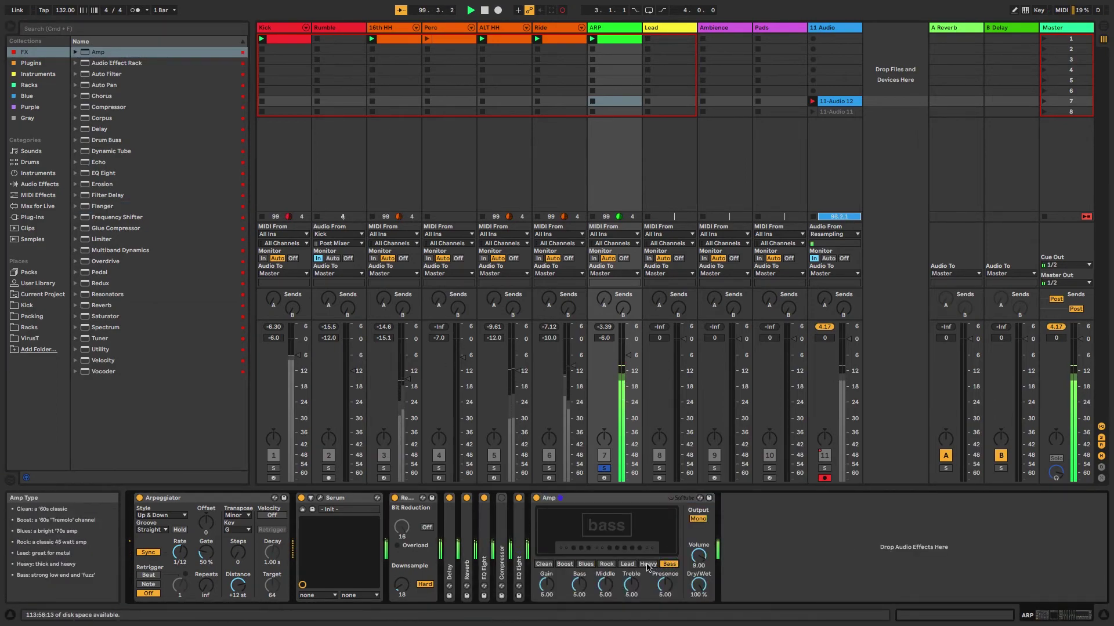
click(648, 565)
click(627, 565)
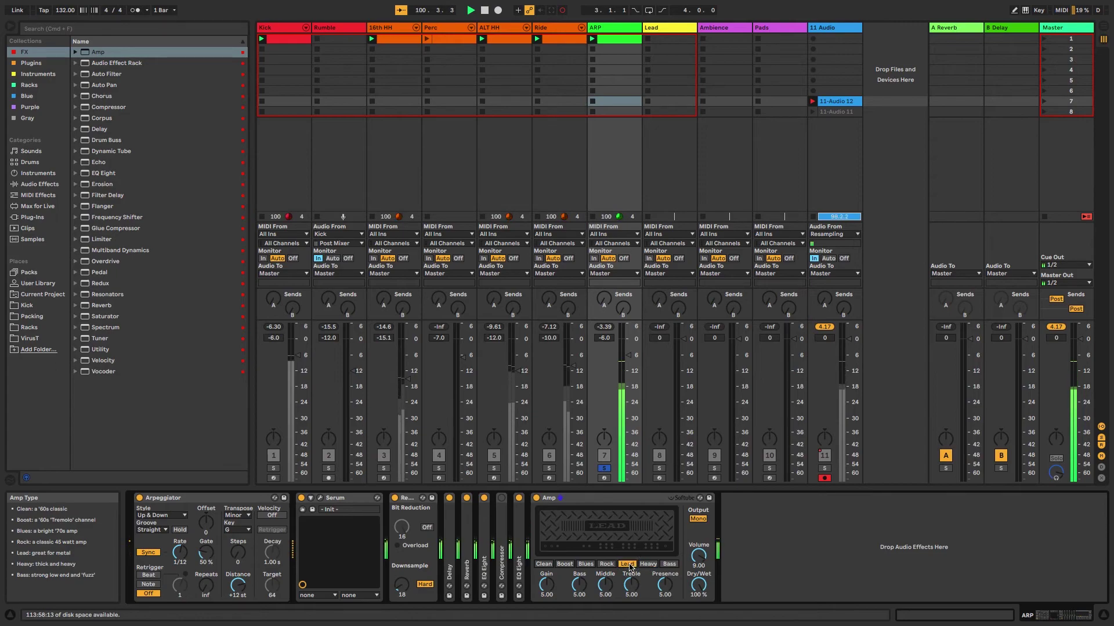
click(609, 565)
click(586, 565)
click(565, 564)
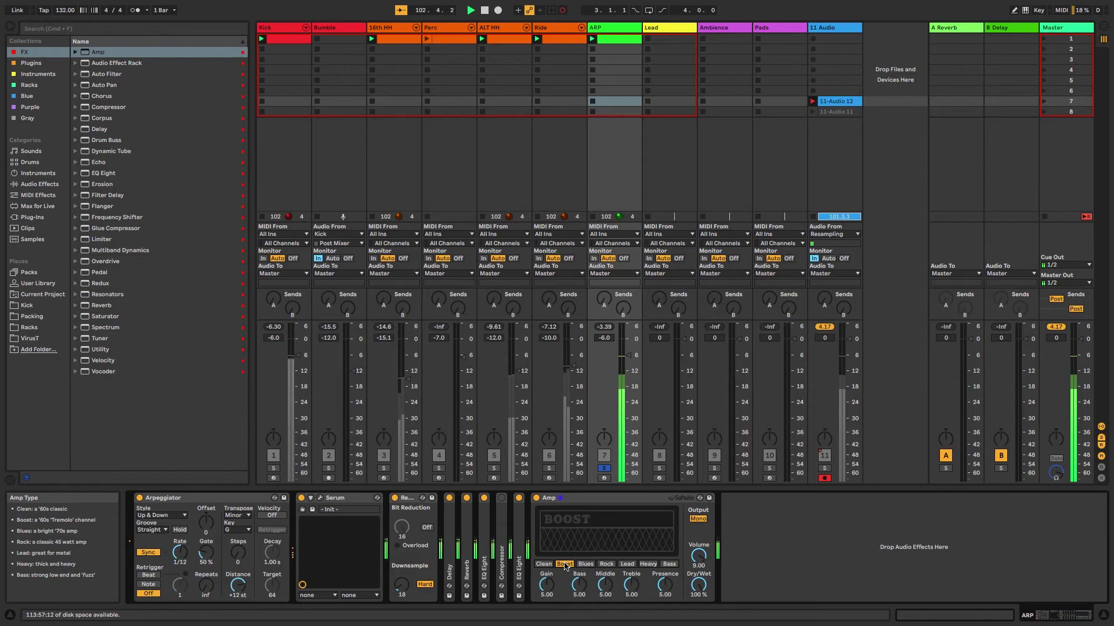
click(544, 565)
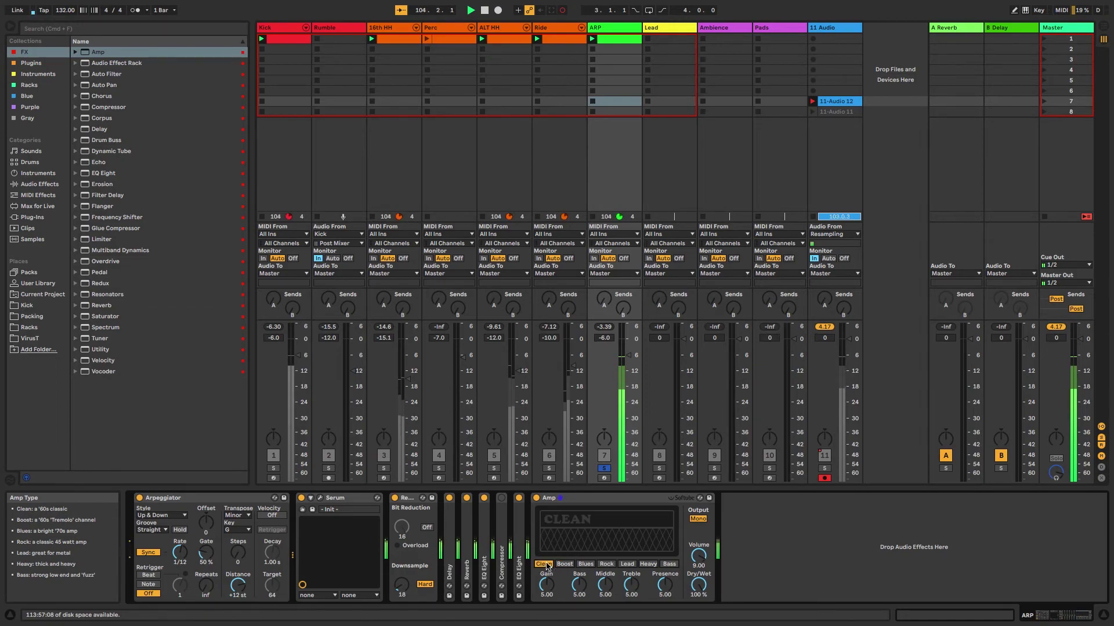
click(556, 500)
key(Delete)
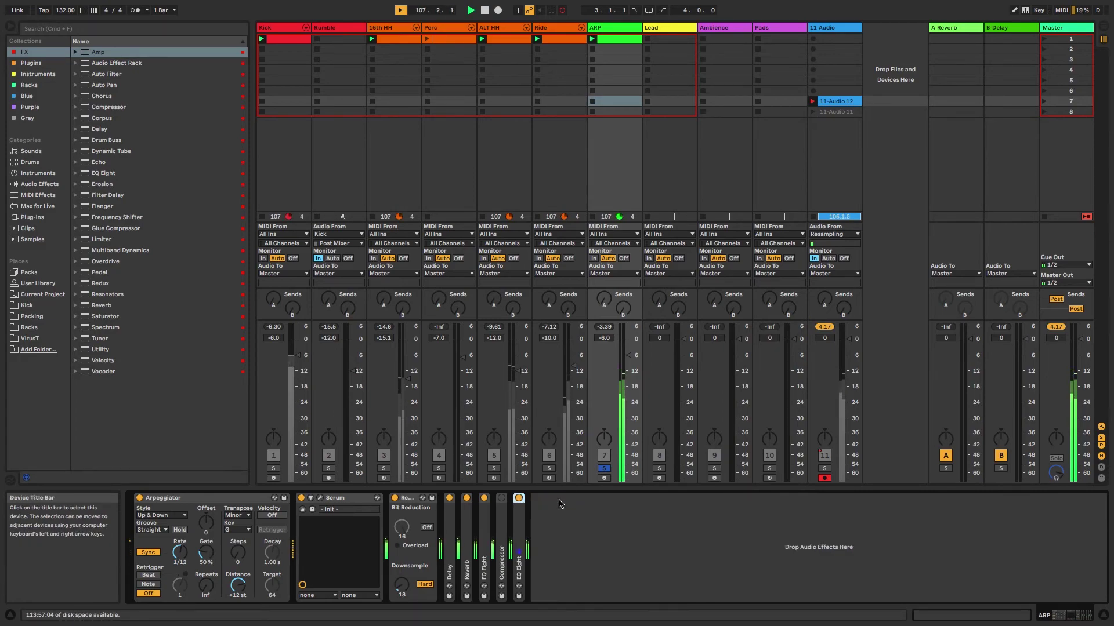